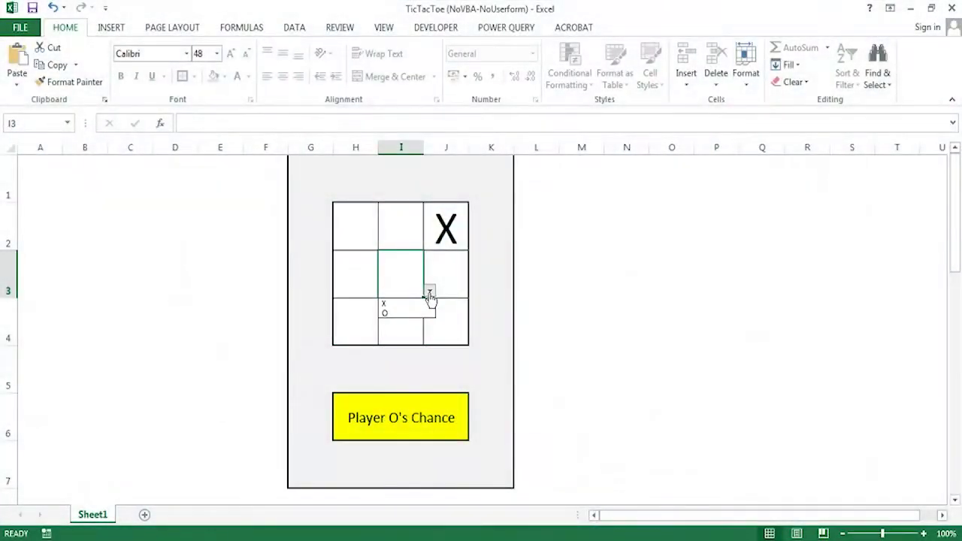
Step: Put an O in the centre square I3 of the TicTacToe board
left_click(419, 316)
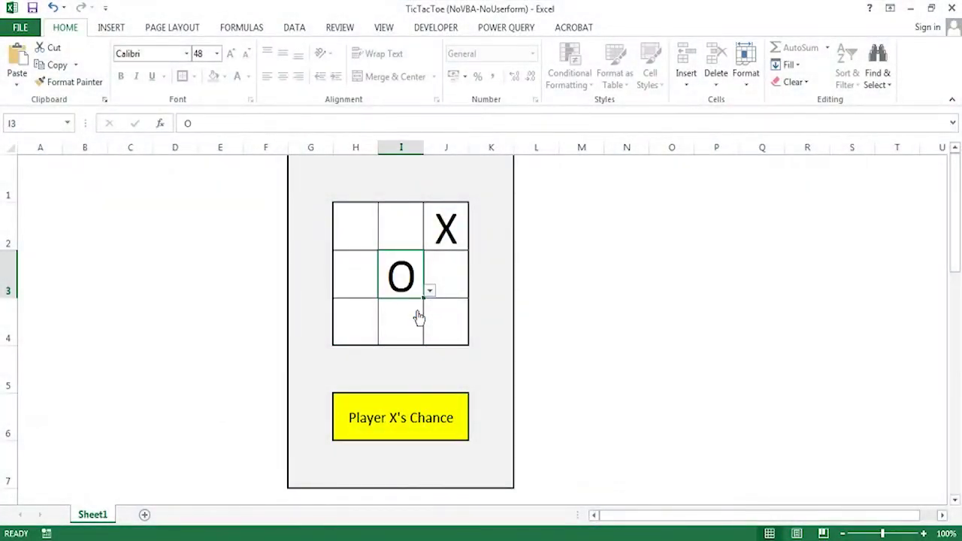
Step: Play a tied game: X in H3, I2, J4, I4; O in H4, H2, J3
left_click(355, 275)
left_click(353, 304)
left_click(355, 322)
left_click(353, 355)
left_click(401, 225)
left_click(392, 258)
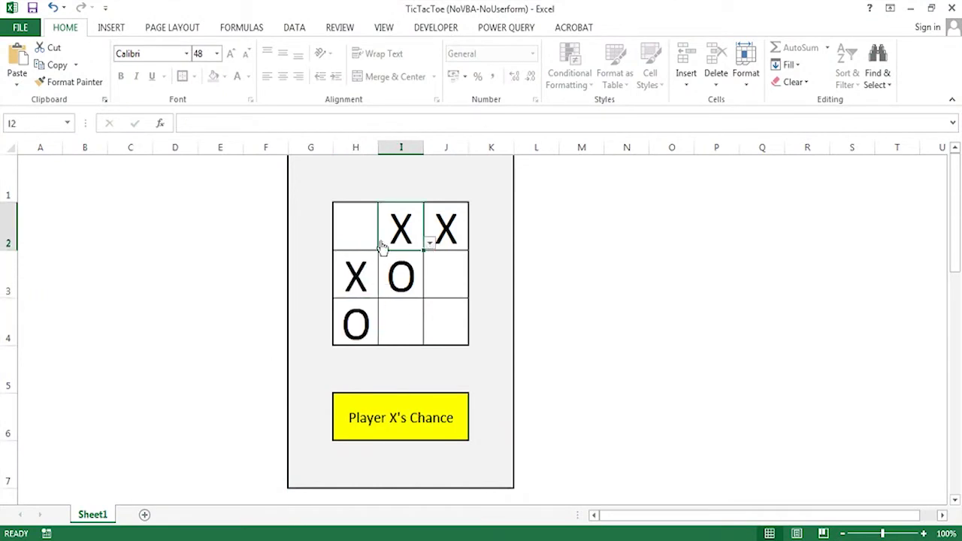
left_click(360, 233)
left_click(357, 263)
left_click(446, 322)
left_click(444, 361)
left_click(445, 275)
left_click(421, 316)
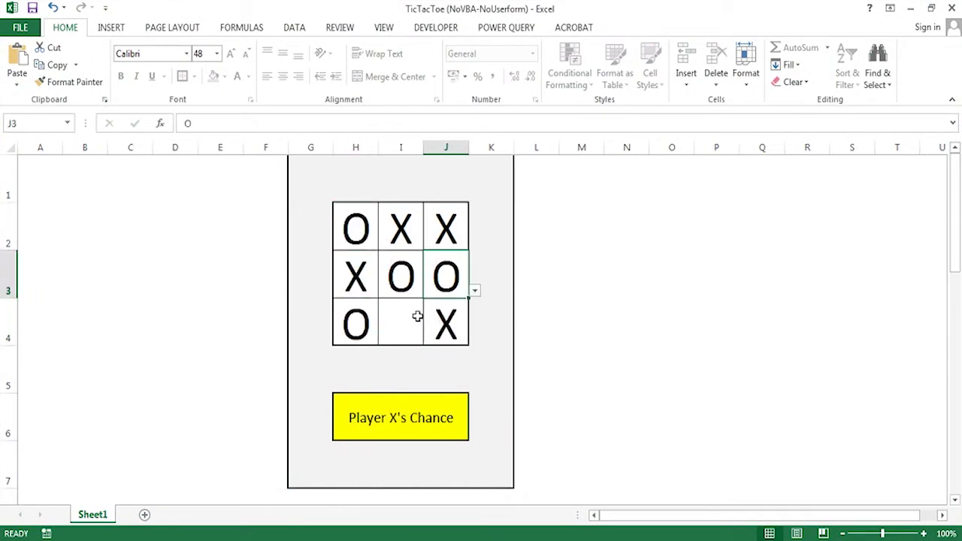
left_click(422, 315)
left_click(429, 339)
left_click(406, 350)
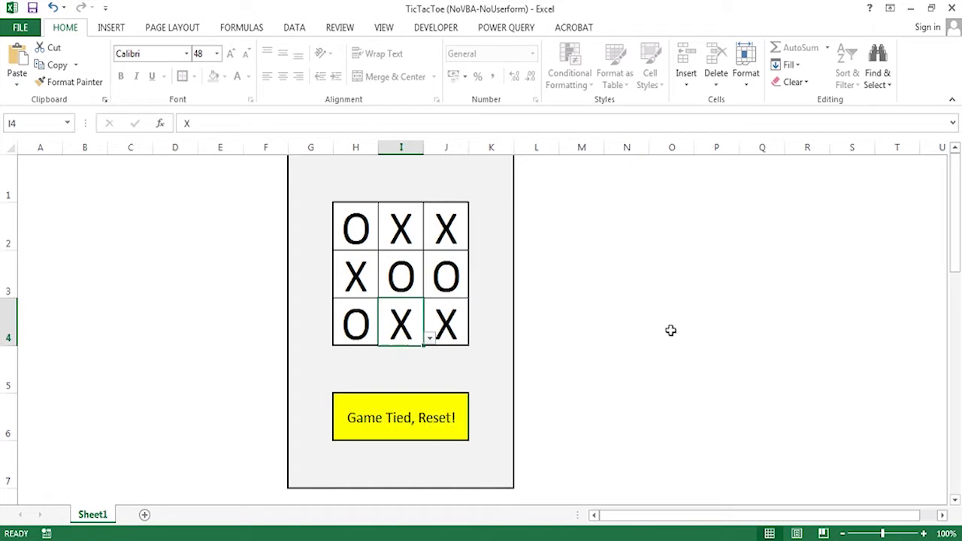
Step: Clear the board H2:J4 and open a new game: X in I3, O in I4, X in H4
left_click_drag(355, 225, 446, 322)
key("Delete")
left_click(401, 274)
left_click(387, 329)
left_click(429, 338)
left_click(392, 358)
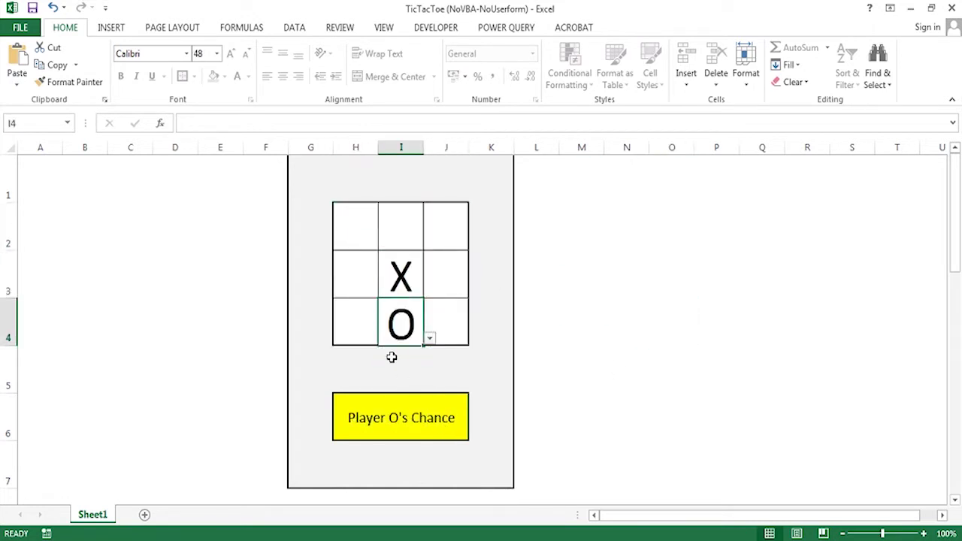
left_click(385, 338)
left_click(354, 348)
left_click(445, 226)
Step: Finish with O in J2 and J4, and X in H2 and H3 for a column-H win
left_click(474, 248)
left_click(452, 267)
left_click(446, 323)
left_click(349, 230)
left_click(357, 257)
left_click(451, 365)
left_click(354, 275)
left_click(357, 307)
left_click(553, 295)
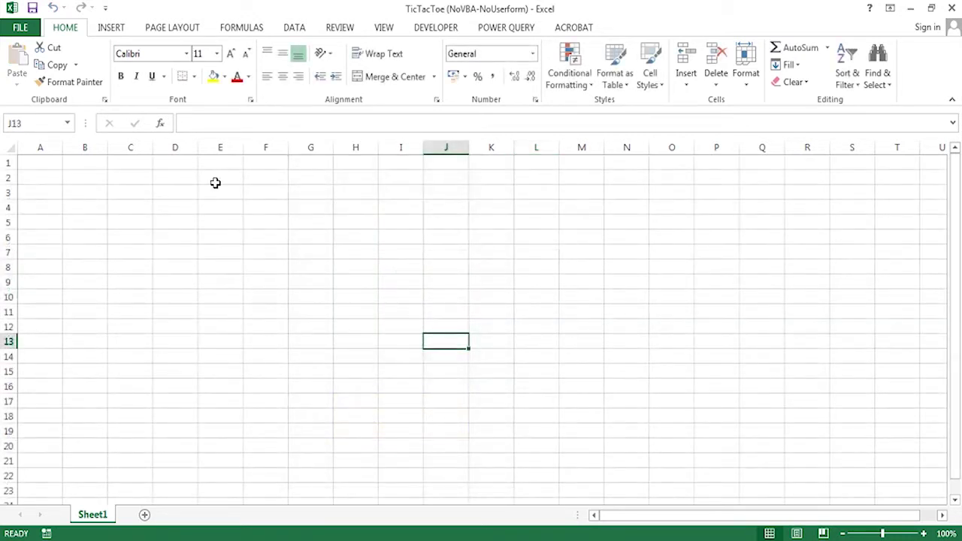
Step: Select the whole sheet and make every row taller
left_click(12, 151)
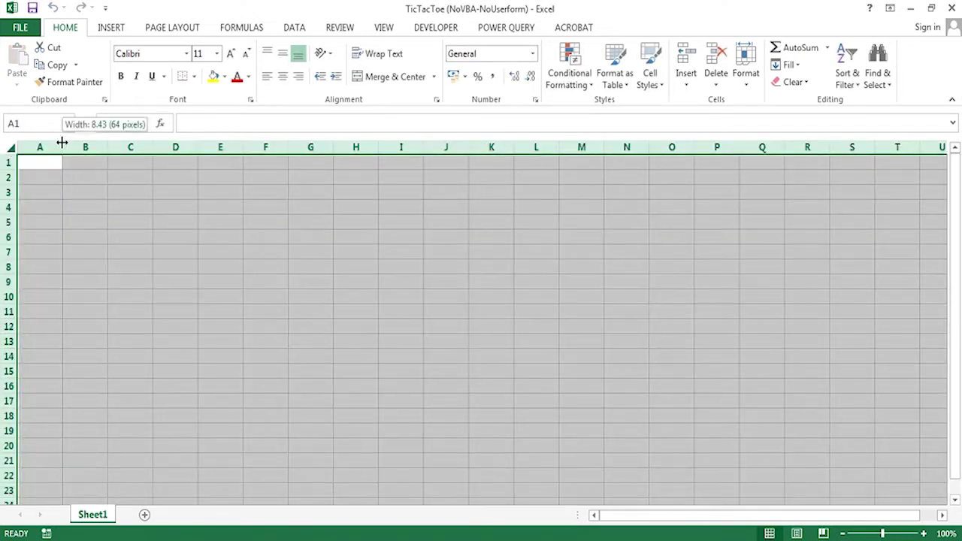
mouse_move(62, 142)
left_mouse_down()
mouse_move(17, 143)
mouse_move(20, 200)
mouse_move(10, 198)
mouse_move(23, 201)
left_mouse_up()
key("Escape")
left_click(392, 243)
Step: Give the board range H2:J4 a white fill and a new font colour
left_click_drag(360, 236, 426, 311)
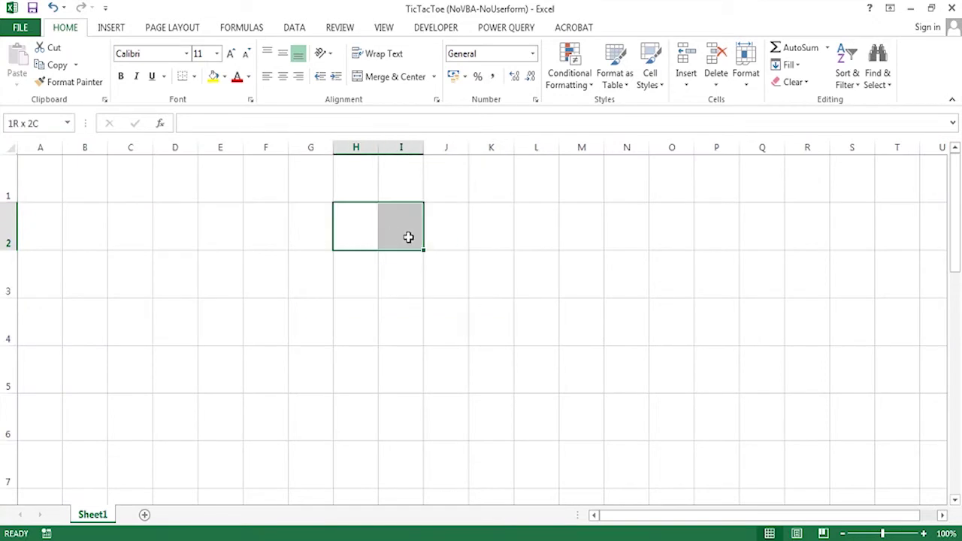
left_click(224, 76)
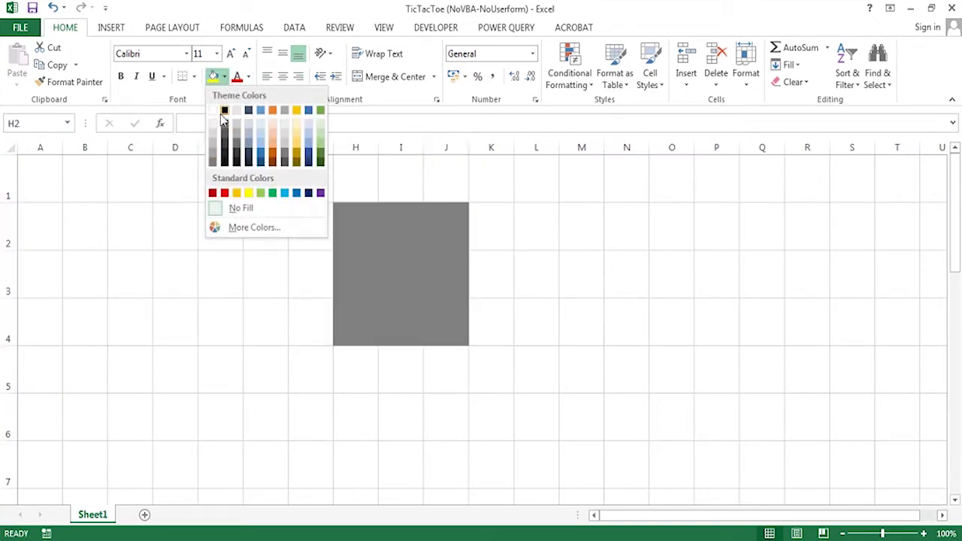
left_click(213, 139)
left_click(249, 77)
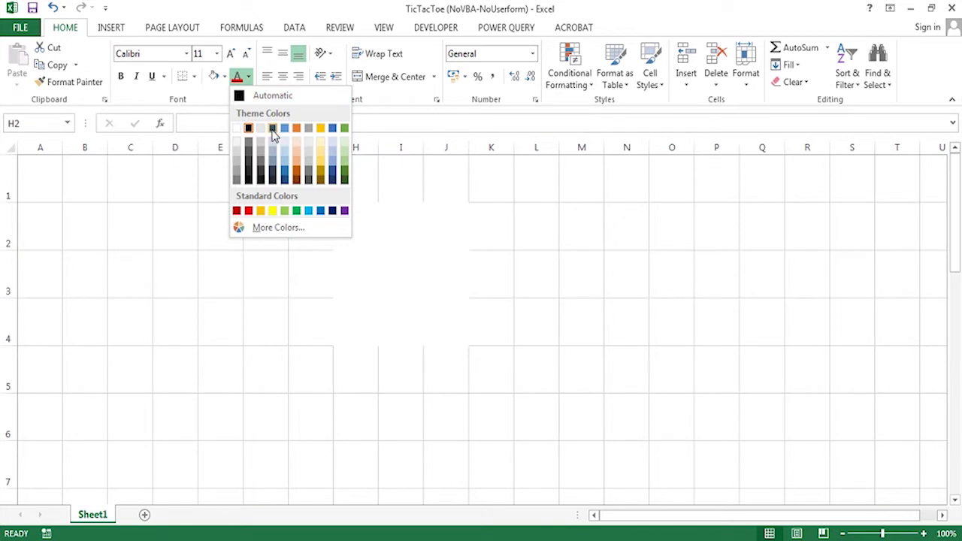
left_click(344, 212)
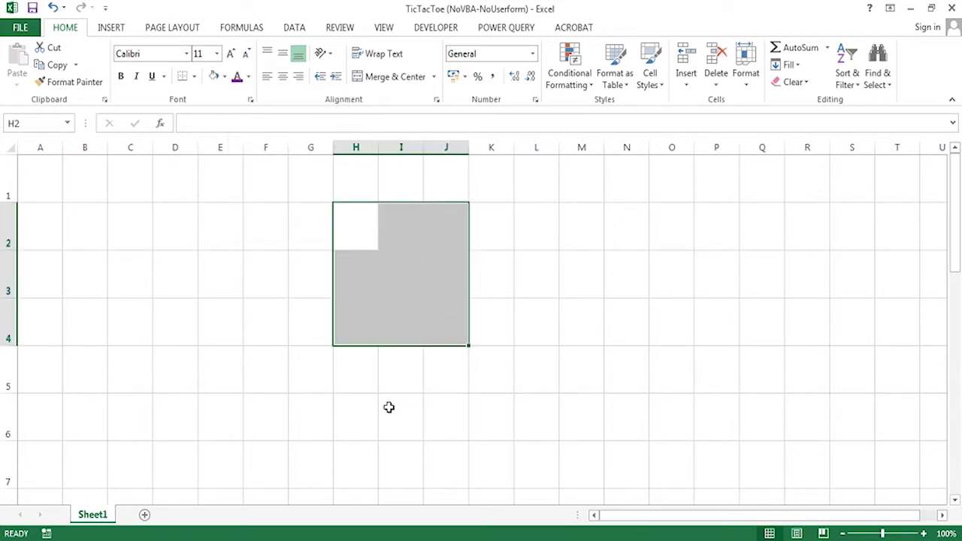
left_click_drag(311, 176, 303, 365)
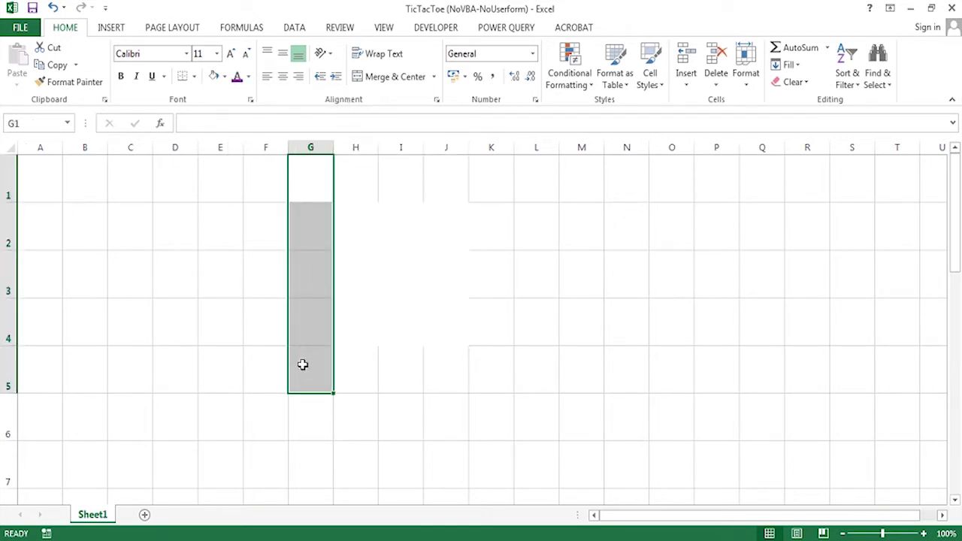
Step: Fill the frame cells G1:G7, G1:K1, K1:K7, G5:K5 and G7:K7 light grey
left_click(224, 77)
left_click(213, 122)
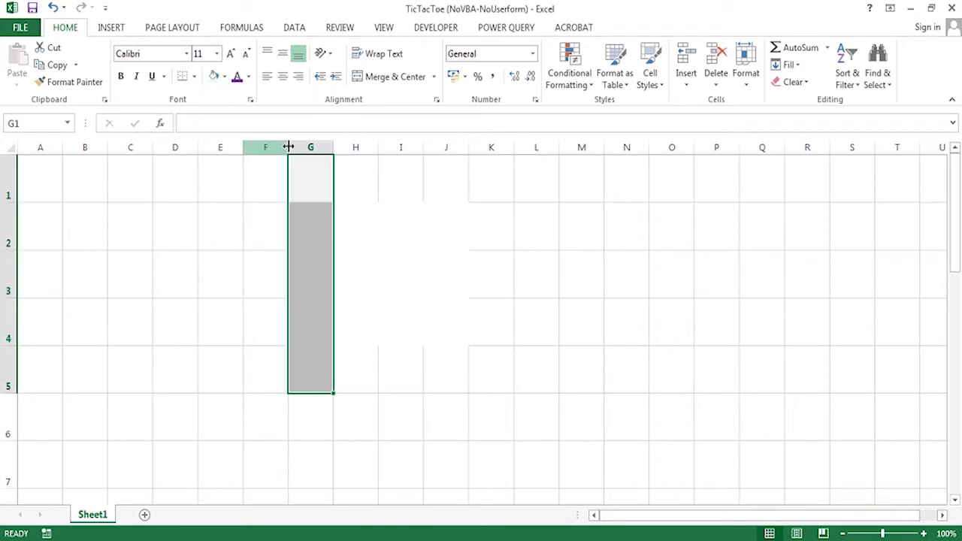
mouse_move(323, 178)
left_mouse_down()
mouse_move(482, 185)
mouse_move(499, 246)
mouse_move(487, 365)
left_mouse_up()
left_click(214, 76)
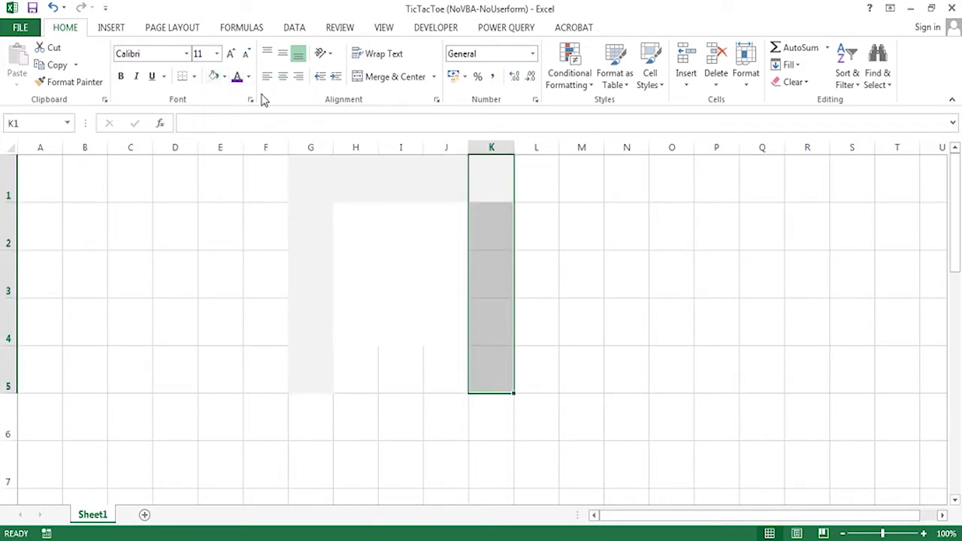
left_click(214, 75)
left_click_drag(320, 367, 472, 383)
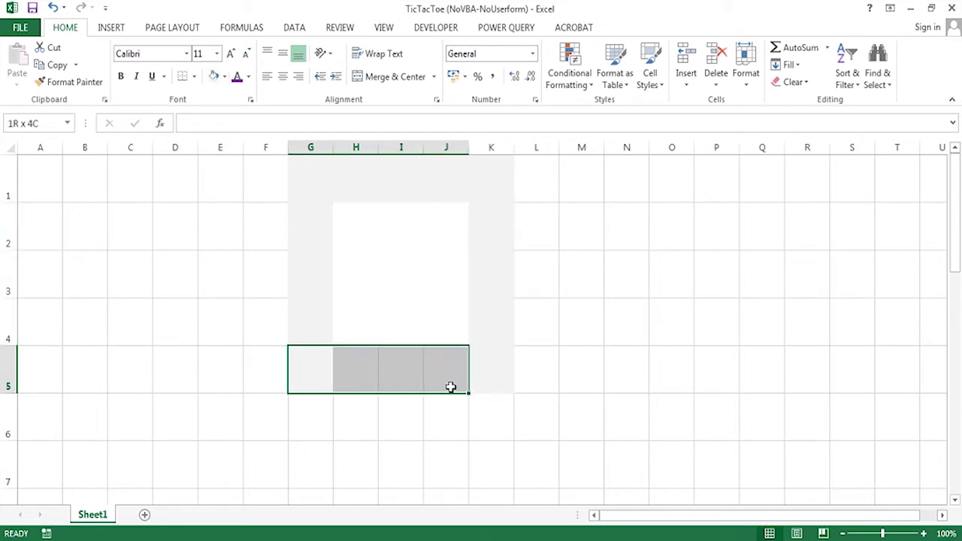
left_click(214, 76)
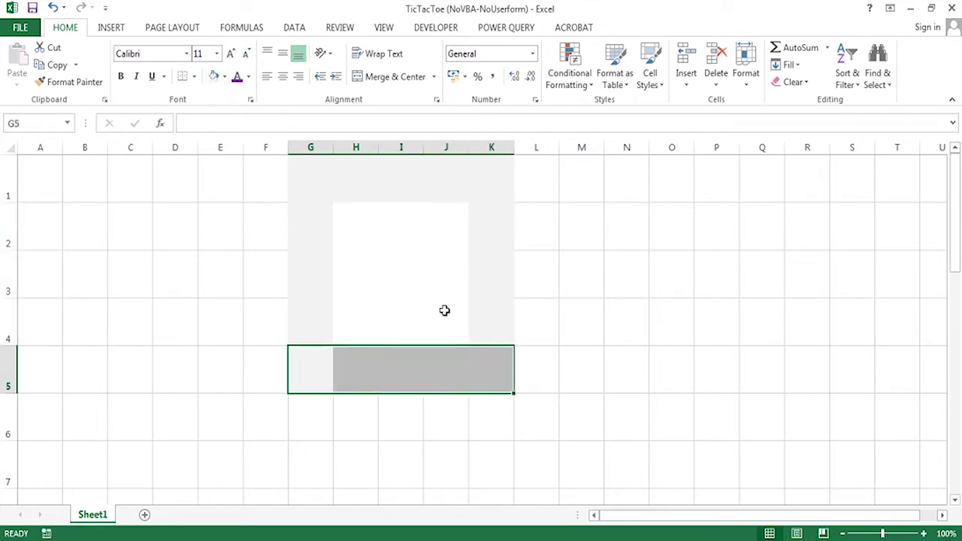
left_click(414, 428)
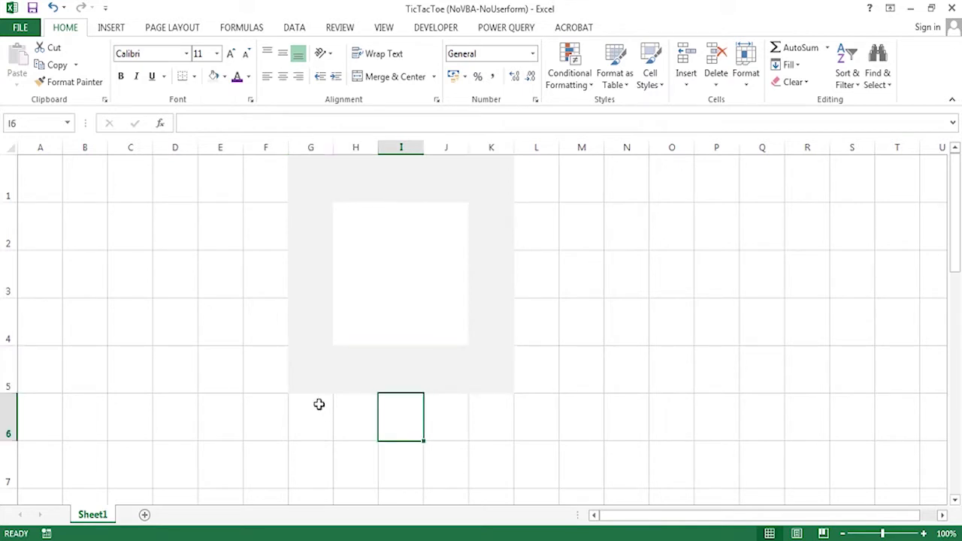
mouse_move(312, 376)
left_mouse_down()
mouse_move(309, 468)
mouse_move(483, 468)
left_mouse_up()
left_click(214, 77)
left_click_drag(485, 384, 485, 444)
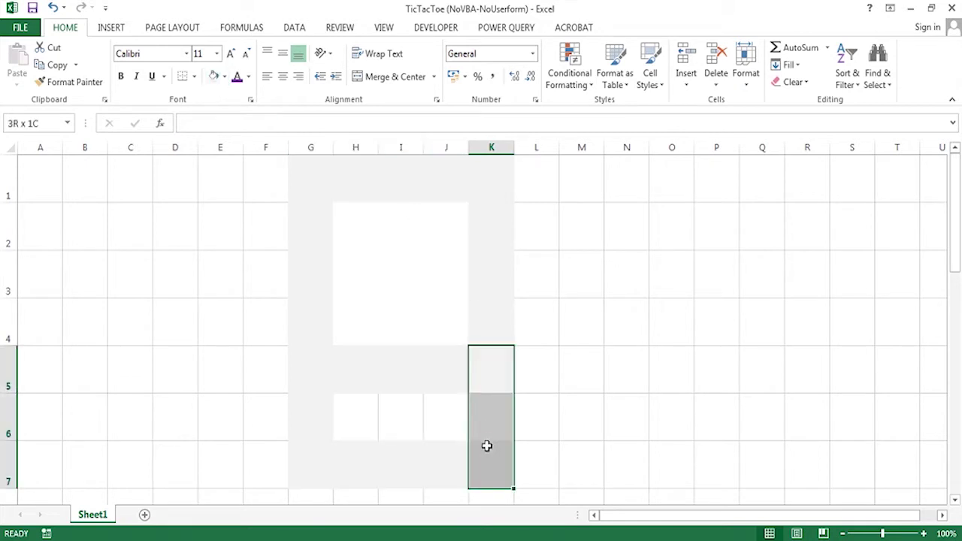
left_click(214, 79)
Step: Apply All Borders to the board cells H2:J4
left_click_drag(344, 215, 449, 324)
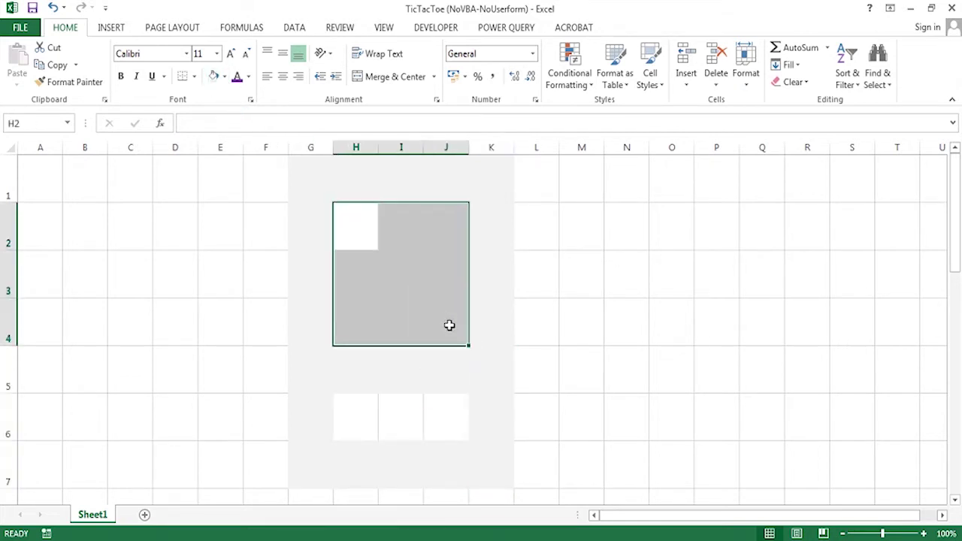
left_click(195, 77)
left_click(212, 197)
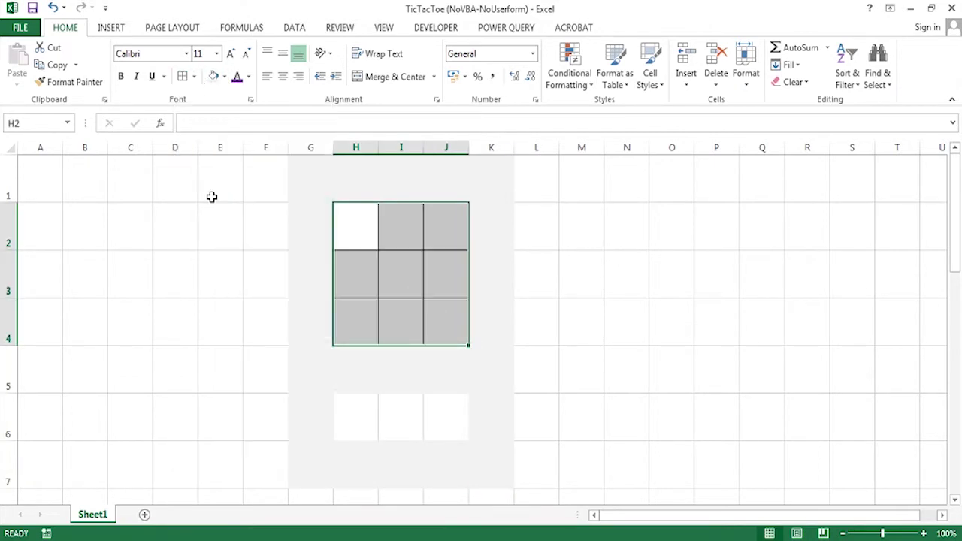
left_click(459, 237)
left_click(361, 228)
Step: Put a thick box border around the whole game area G1:K7
mouse_move(298, 165)
left_mouse_down()
mouse_move(490, 389)
mouse_move(494, 458)
left_mouse_up()
left_click(194, 77)
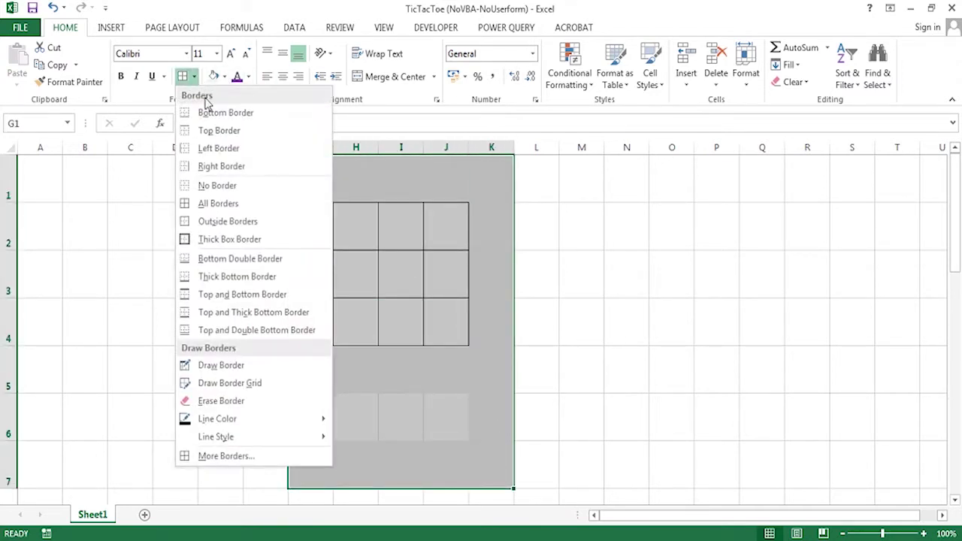
left_click(229, 243)
Step: Outline the status strip H6:J6 and reapply borders to the board H2:J4
left_click_drag(353, 409, 449, 418)
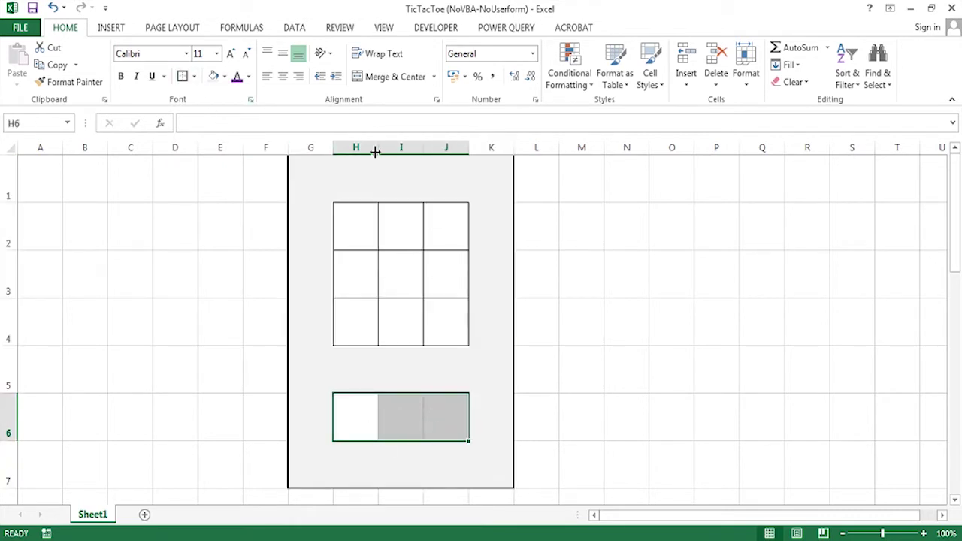
left_click_drag(357, 215, 444, 314)
left_click(182, 76)
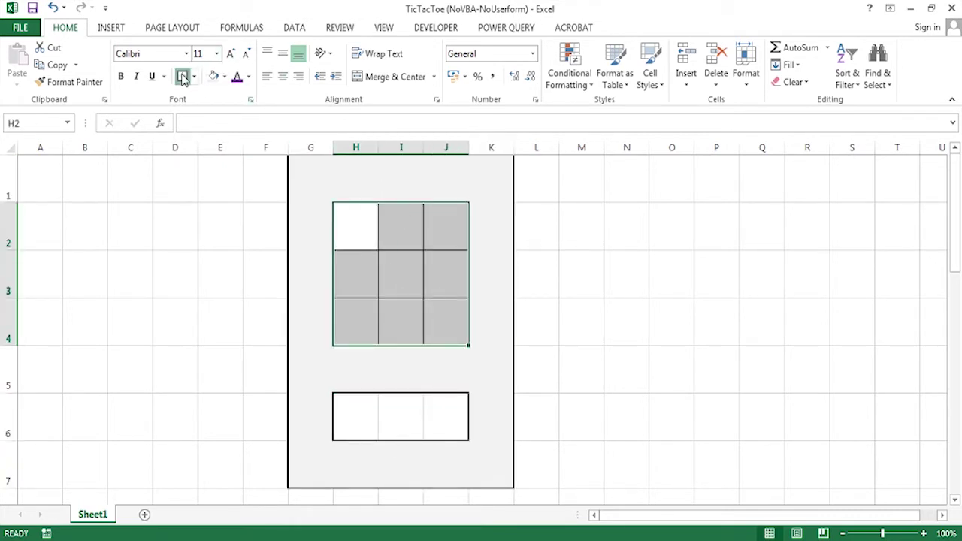
left_click(640, 284)
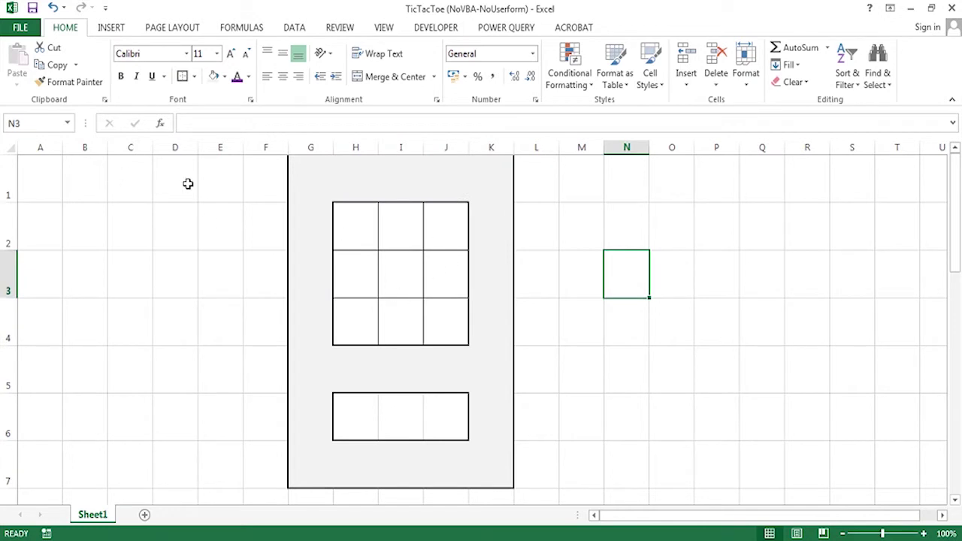
left_click_drag(373, 221, 438, 326)
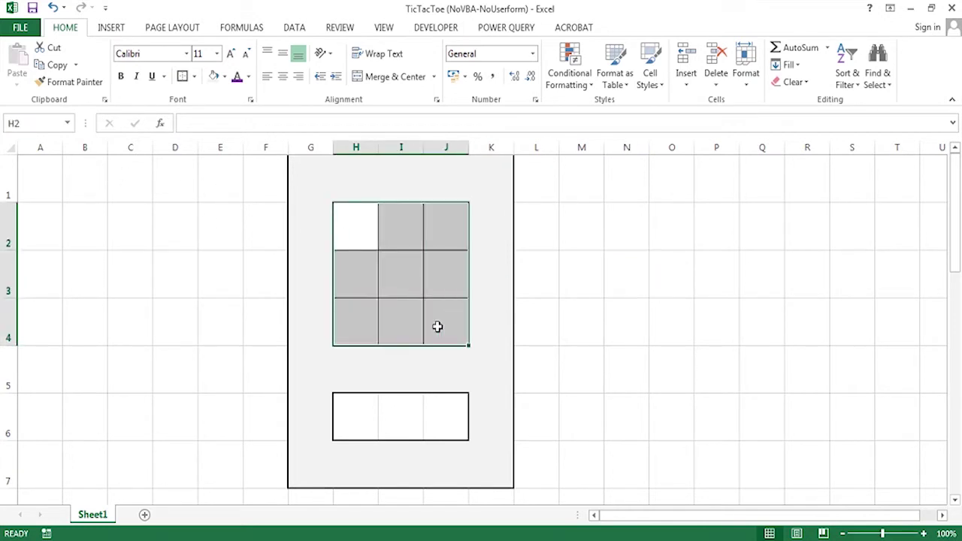
left_click(301, 29)
Step: Restrict H2:J4 with List data validation using source X,O
left_click(594, 85)
left_click(611, 101)
left_click_drag(594, 10, 607, 87)
left_click(569, 158)
left_click(571, 198)
left_click(525, 218)
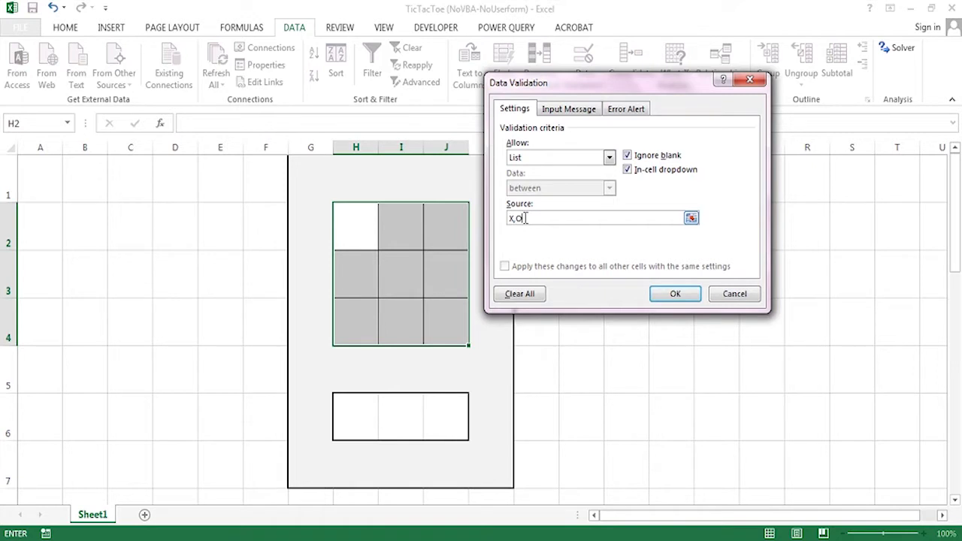
left_click(573, 111)
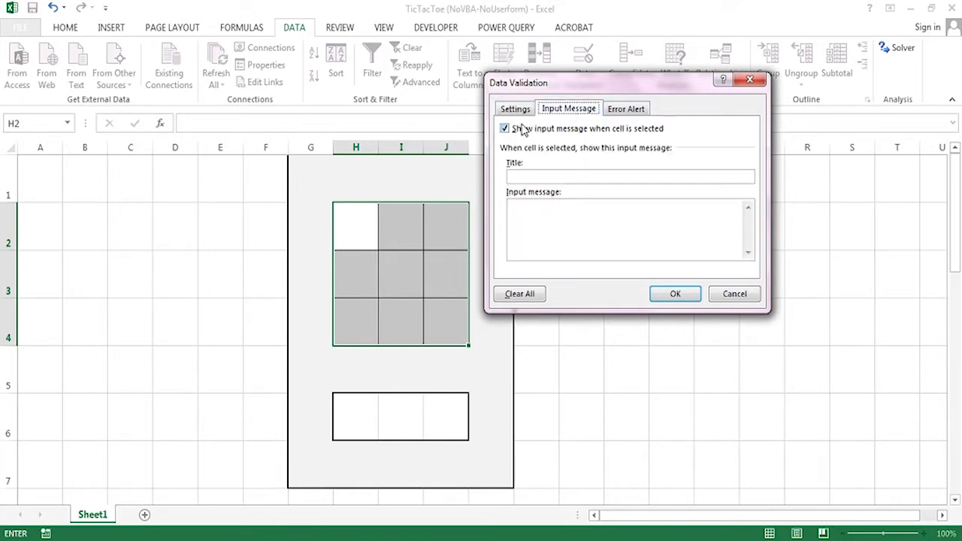
left_click(624, 110)
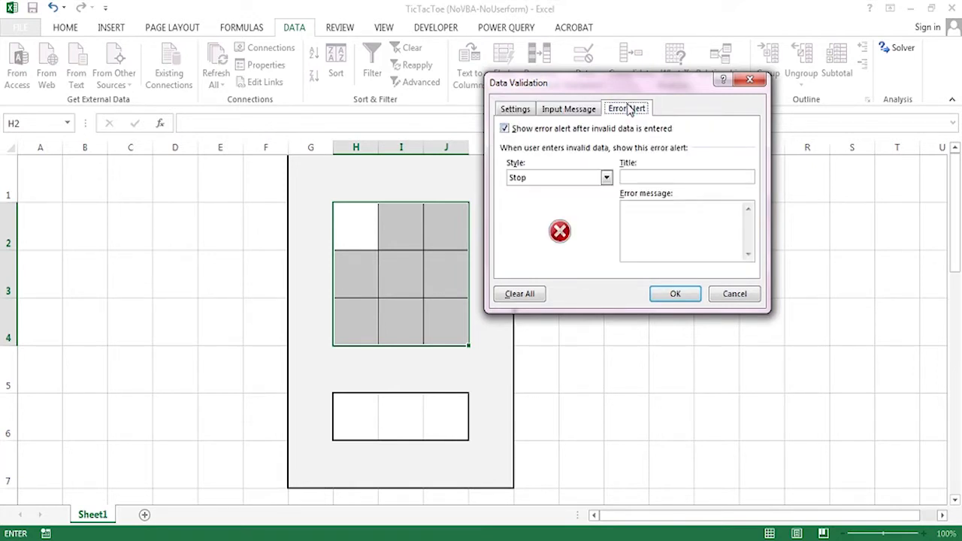
left_click(577, 111)
left_click(516, 110)
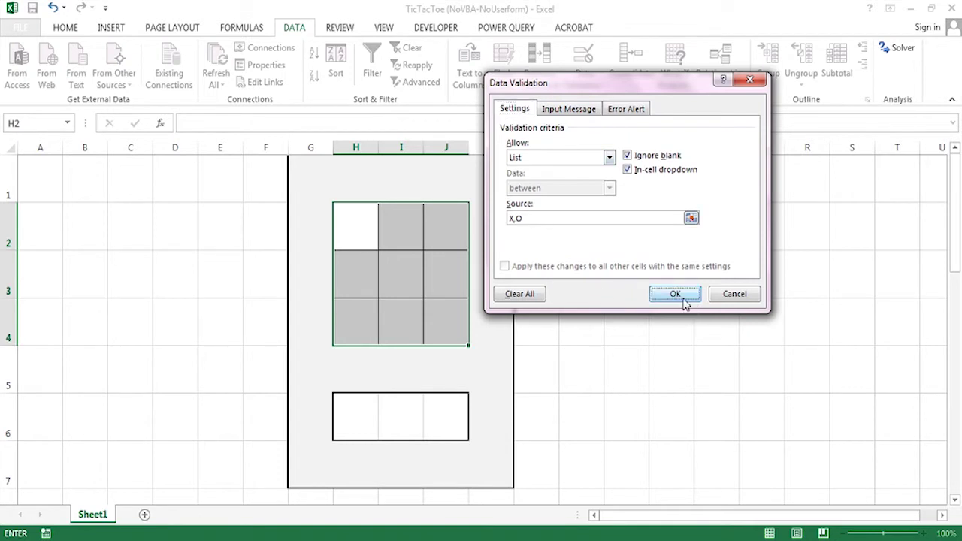
left_click(675, 294)
Step: Pick X for H2 from its in-cell dropdown
left_click(384, 243)
left_click(375, 255)
left_click_drag(350, 241, 444, 308)
left_click(65, 27)
Step: Middle-align and centre the board entries and raise their font size to 48
left_click(283, 53)
left_click(282, 76)
left_click(230, 54)
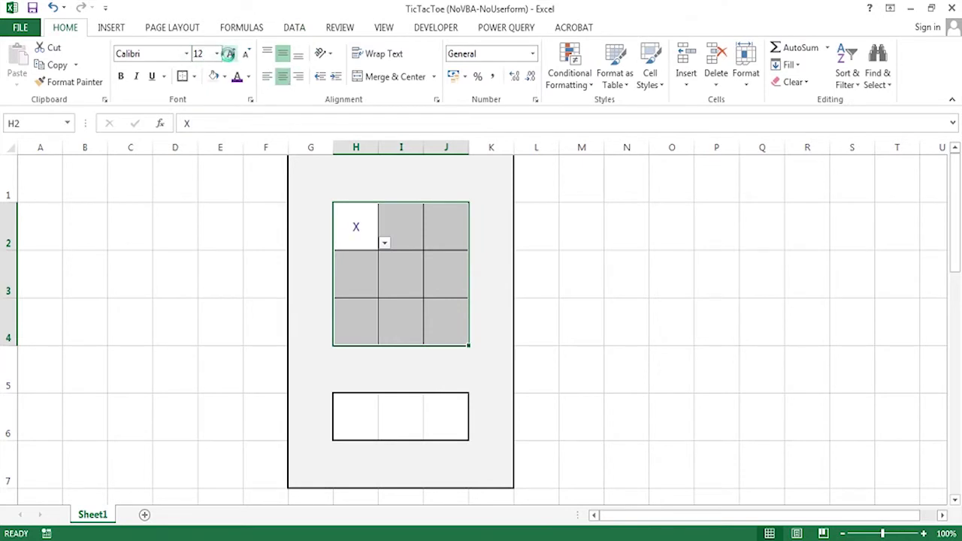
left_click(230, 54)
left_click(230, 54)
left_click(230, 54)
left_click(230, 54)
left_click(230, 54)
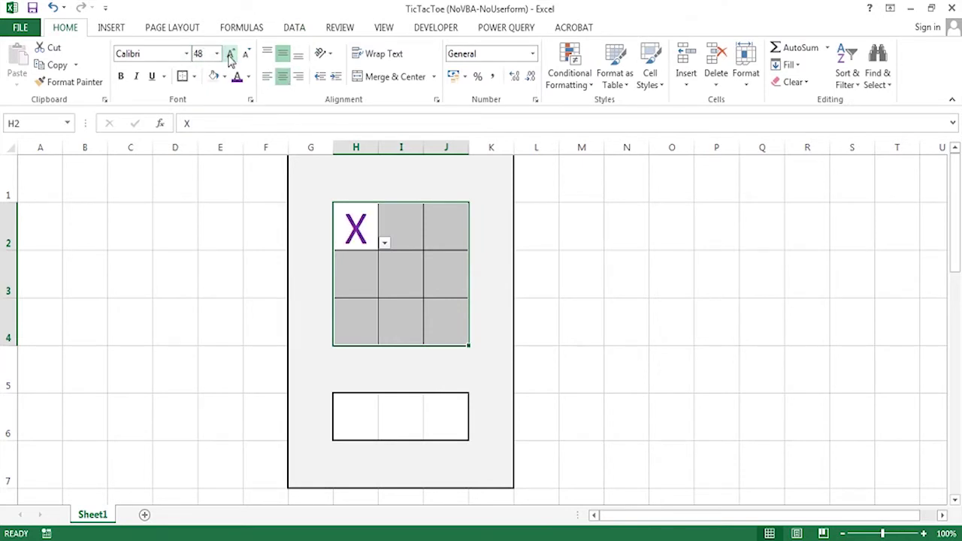
Step: Test the dropdowns: switch H2 between O and X, then put an X in I3
left_click(384, 243)
left_click(366, 265)
left_click(384, 243)
left_click(376, 254)
left_click(384, 243)
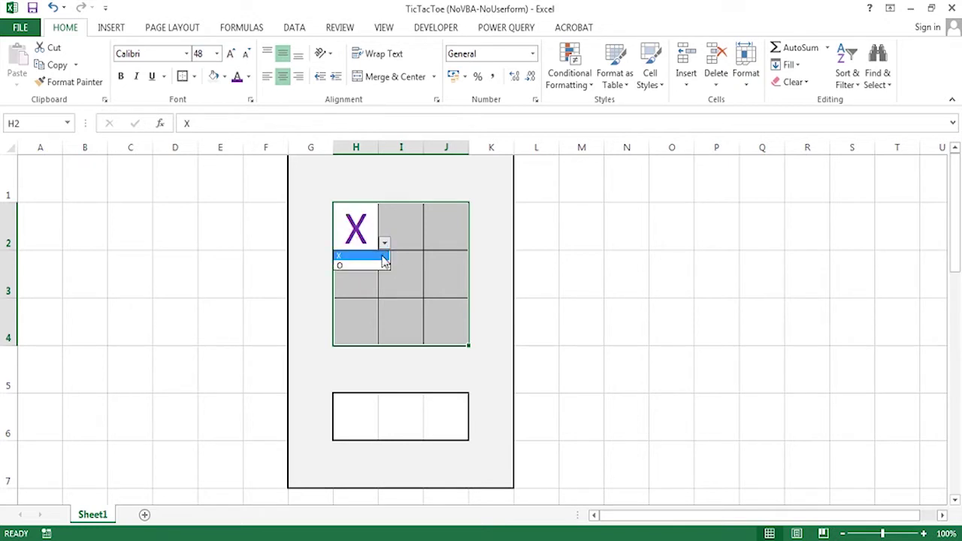
left_click(376, 257)
left_click(417, 284)
left_click(430, 291)
left_click(406, 304)
Step: Clear the contents of H2:J4, leaving all nine squares empty
left_click_drag(361, 229, 449, 315)
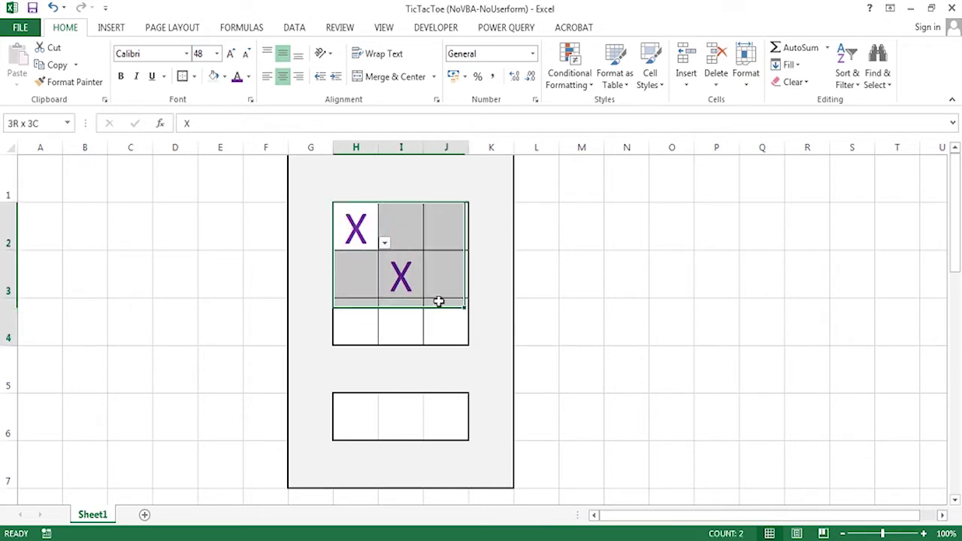
left_click(793, 82)
left_click(806, 101)
left_click(441, 238)
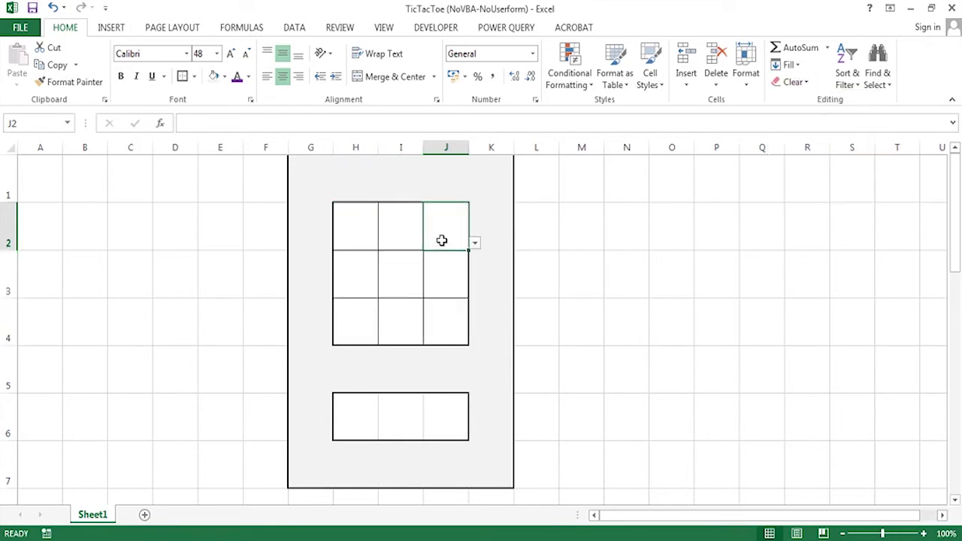
left_click(337, 228)
left_click(368, 387)
left_click(409, 382)
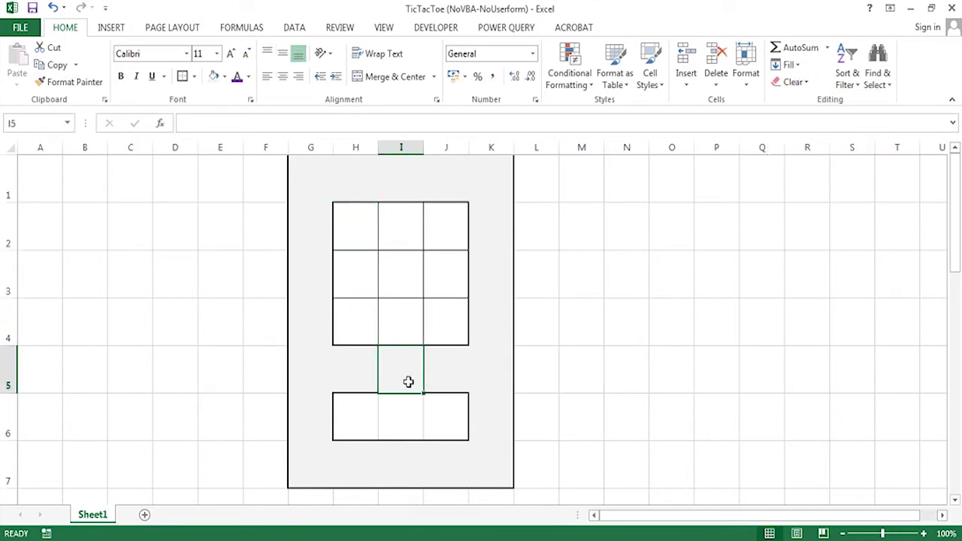
left_click(399, 416)
Step: Enter X in I6 and middle-align and centre the status strip H6:J6
left_click_drag(351, 419, 436, 427)
left_click(400, 426)
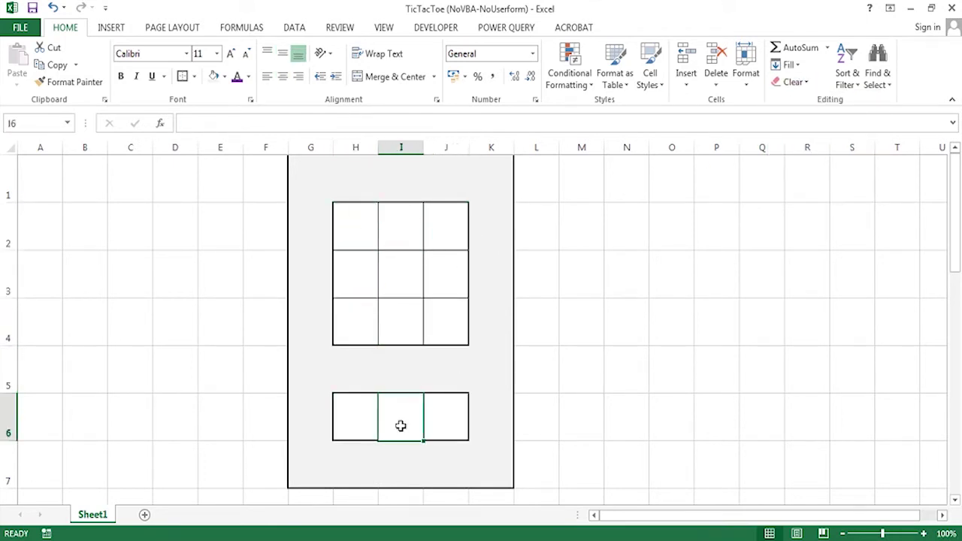
type("X")
left_click_drag(344, 405, 425, 414)
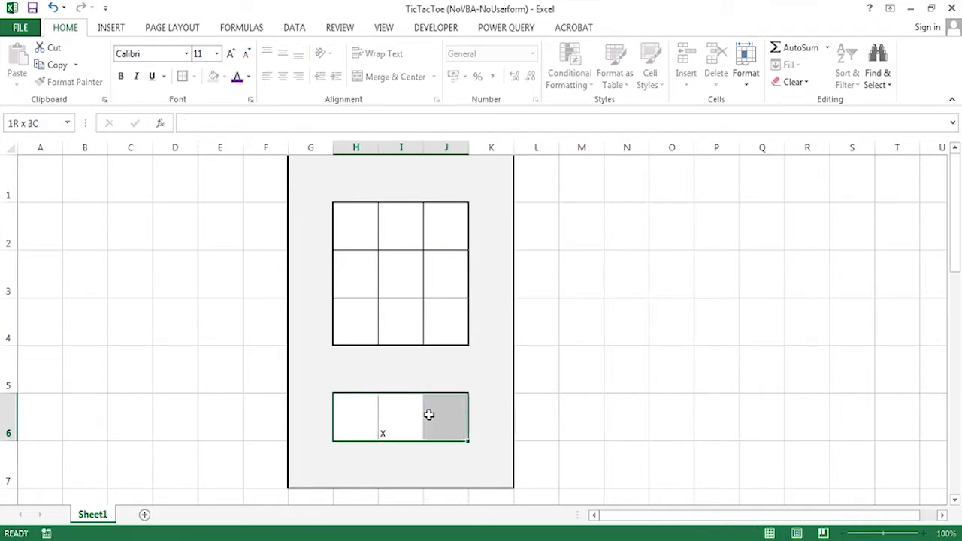
left_click(282, 54)
left_click(284, 76)
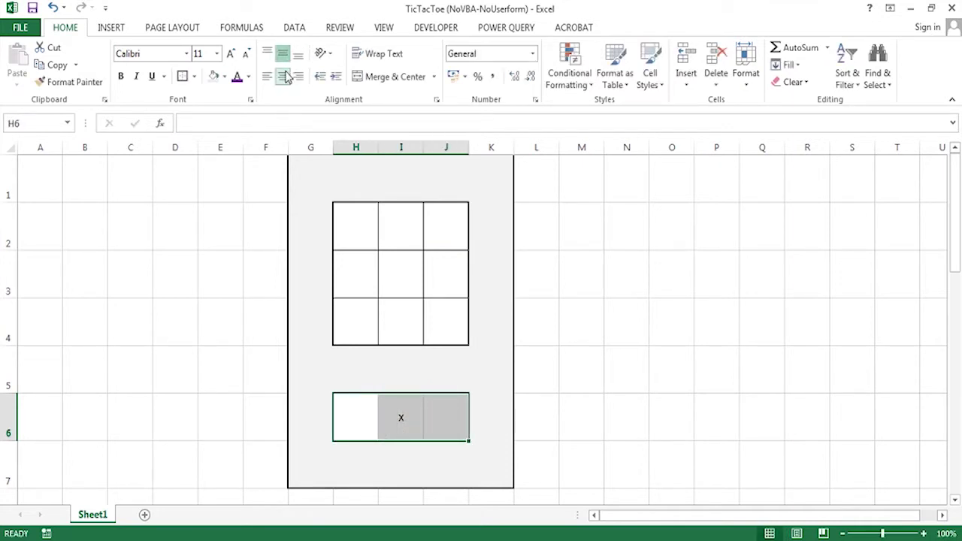
Step: Increase the font size of the status strip H6:J6
left_click(361, 228)
left_click(398, 414)
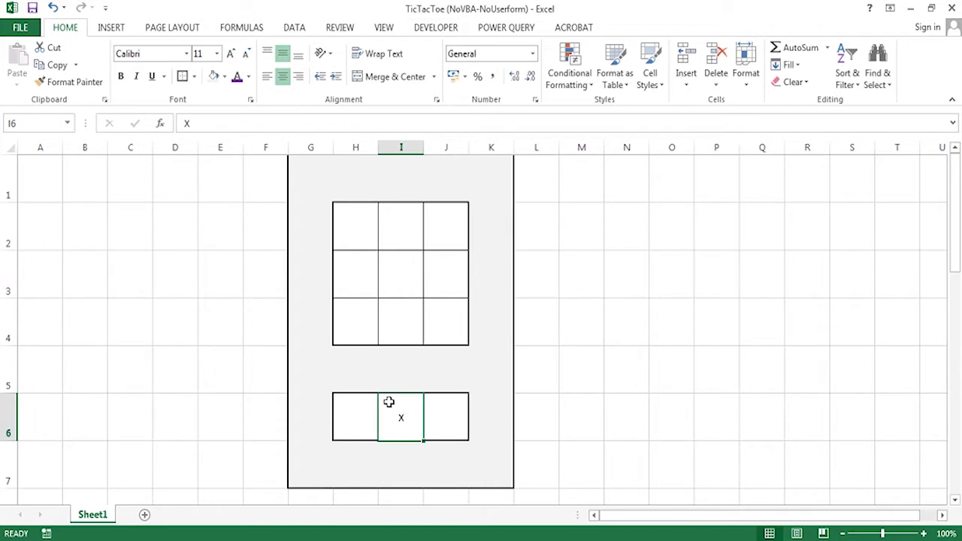
left_click_drag(357, 410, 438, 417)
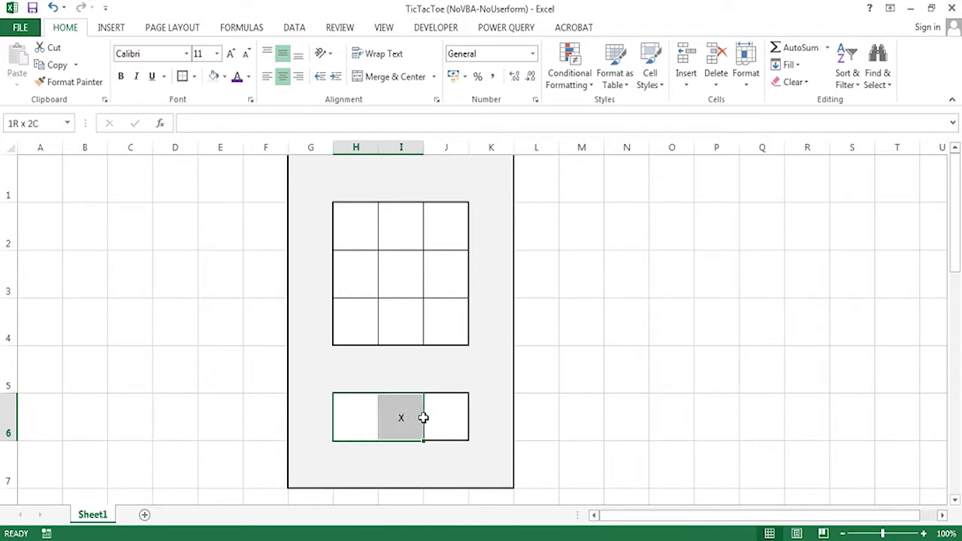
left_click(229, 55)
left_click(546, 354)
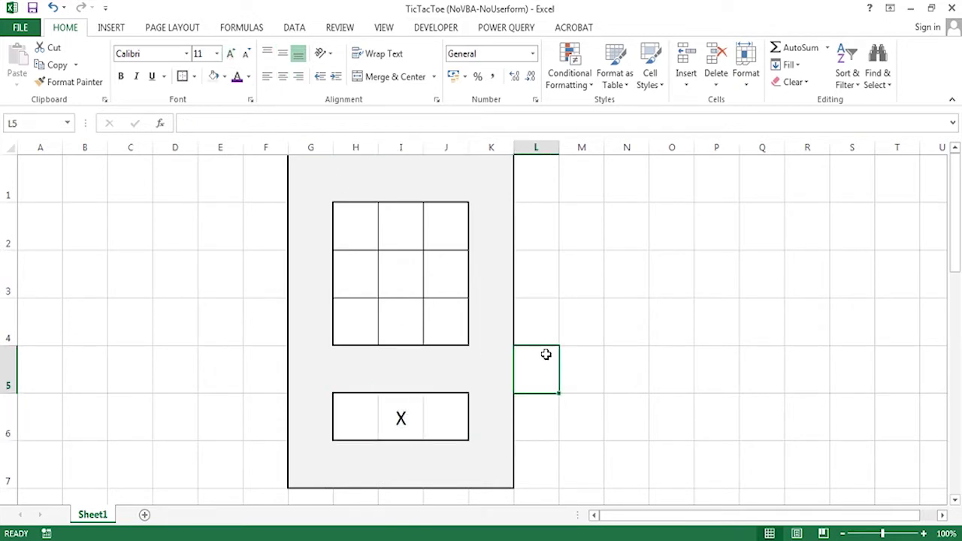
left_click(405, 421)
left_click(658, 316)
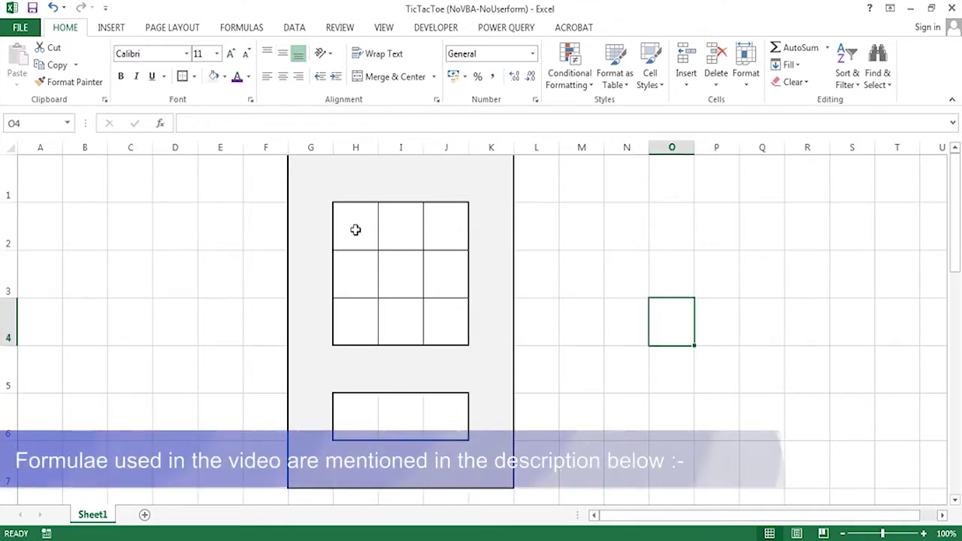
Step: Paste IF/OR win formulas into B2 (top row) and C2 (first column)
left_click(84, 237)
key("ctrl+c")
left_click(213, 125)
key("ctrl+v")
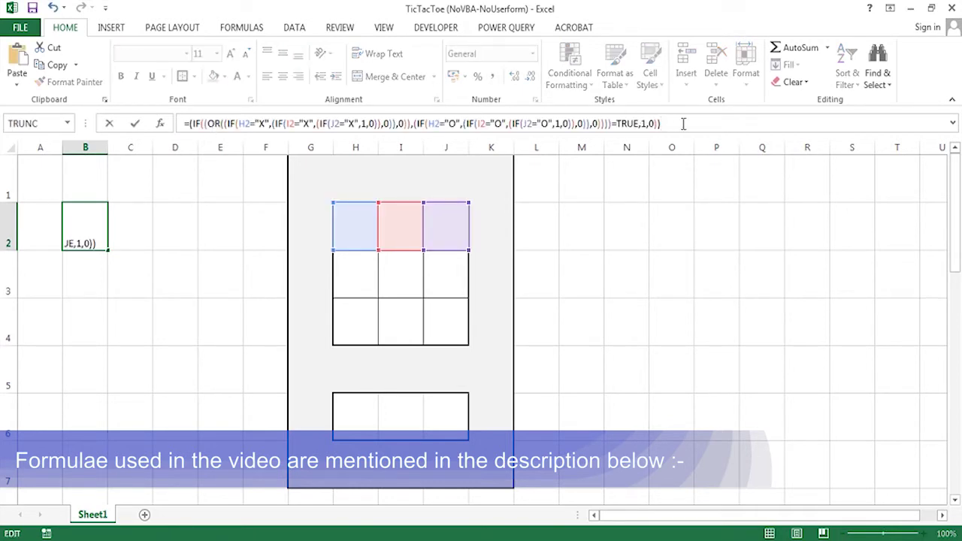
key("Return")
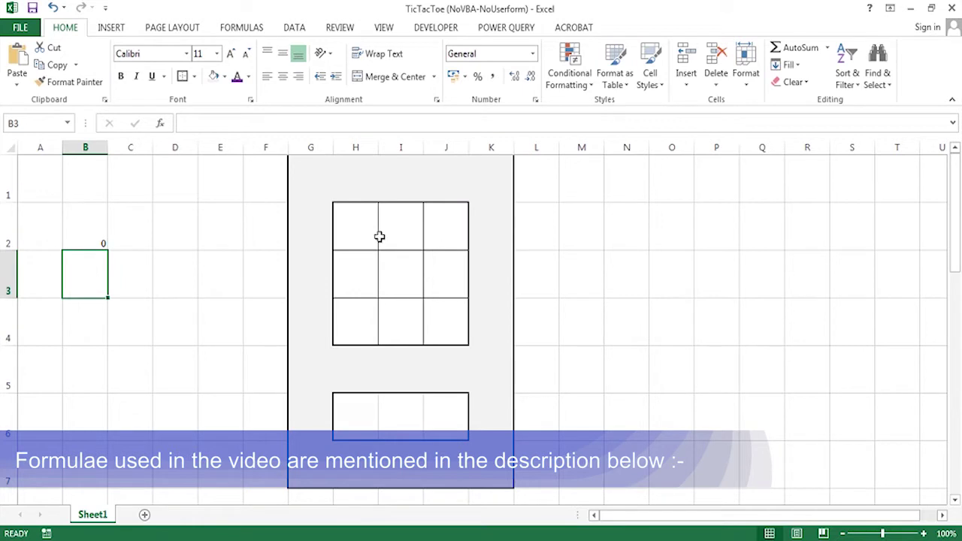
left_click(135, 234)
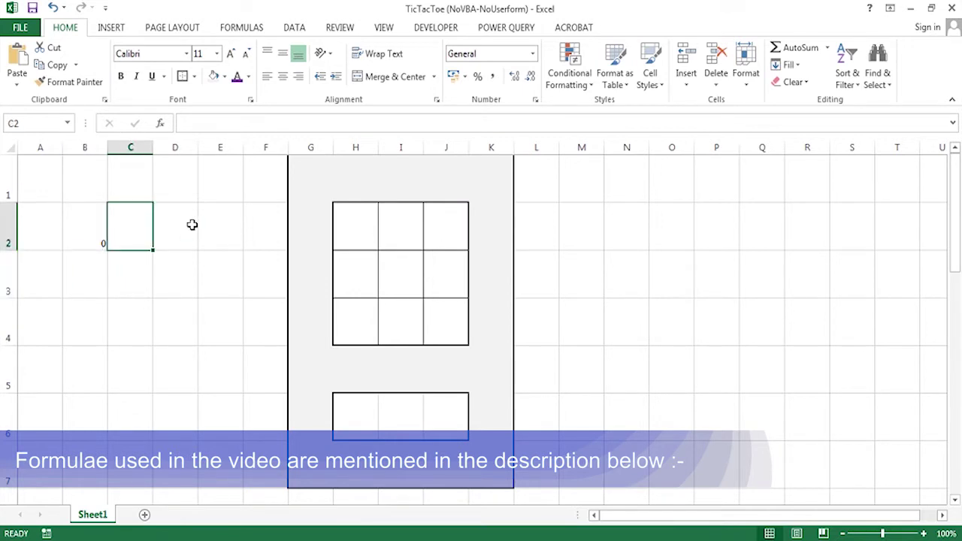
left_click(210, 120)
key("ctrl+v")
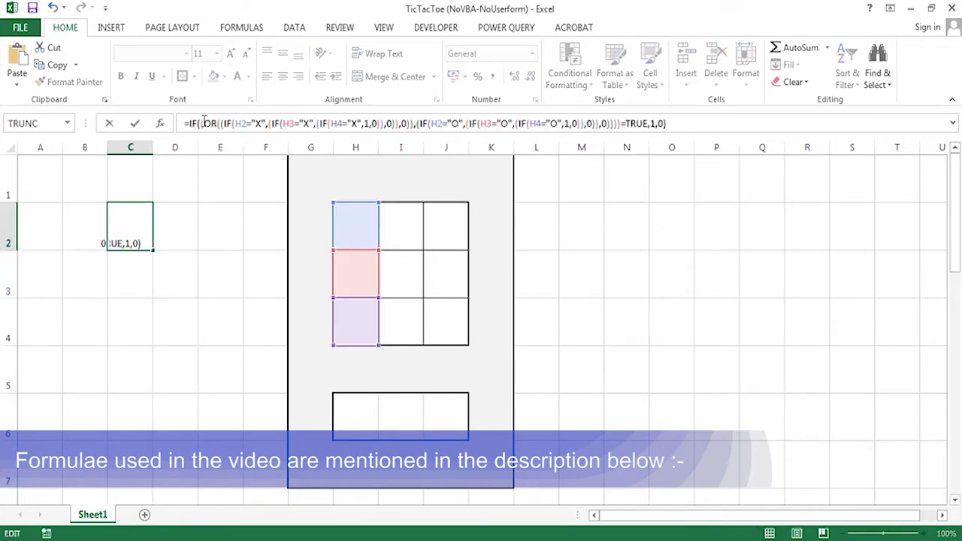
key("Return")
Step: Add the diagonal IF/OR win formula to D2, showing 0
left_click(176, 238)
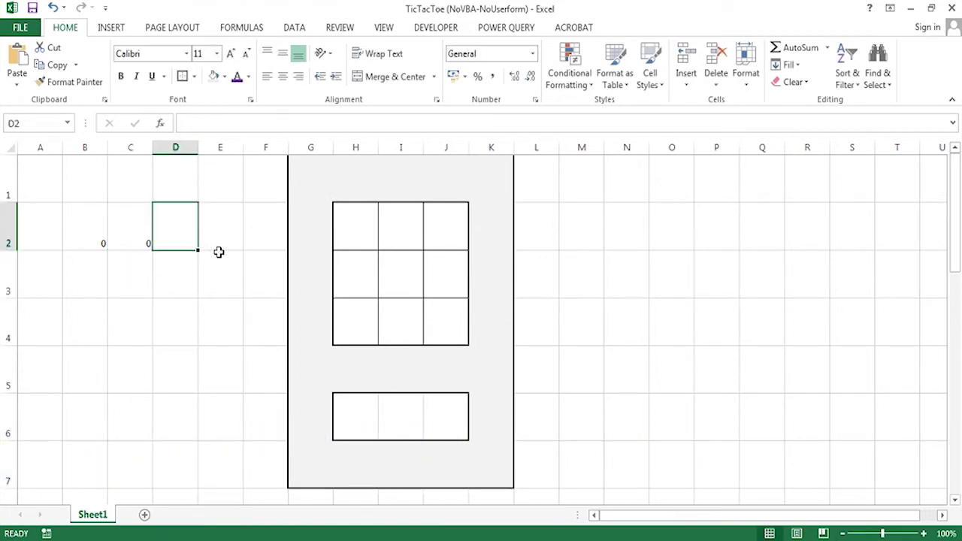
left_click(193, 123)
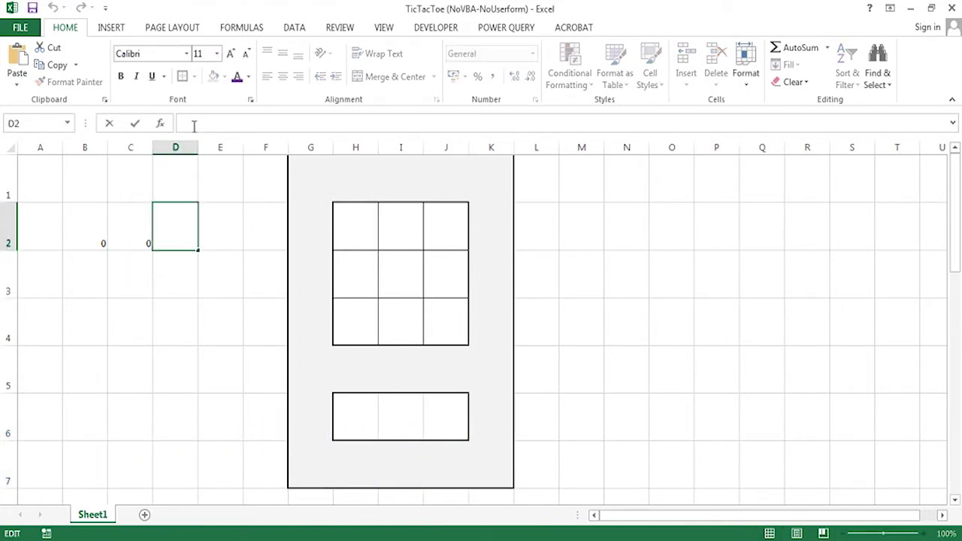
key("ctrl+v")
key("Return")
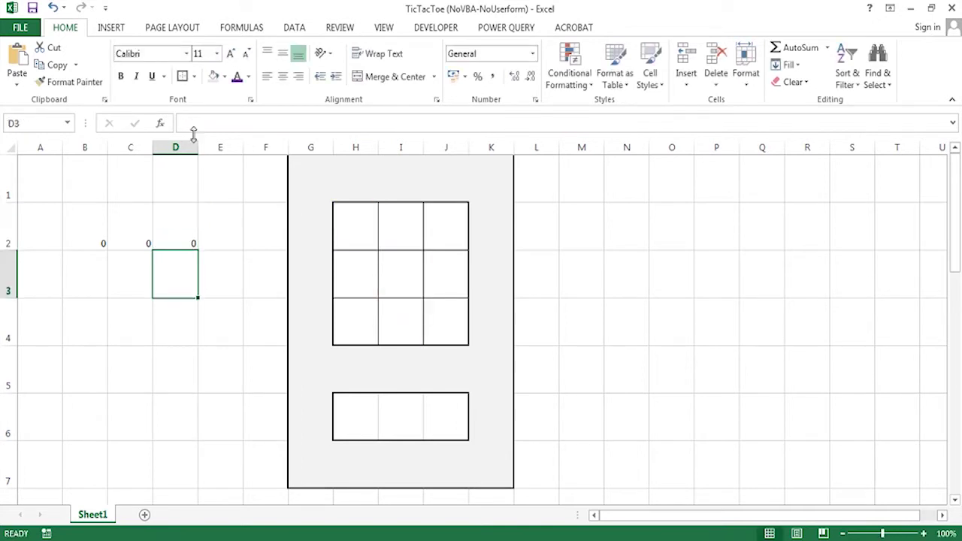
left_click(91, 278)
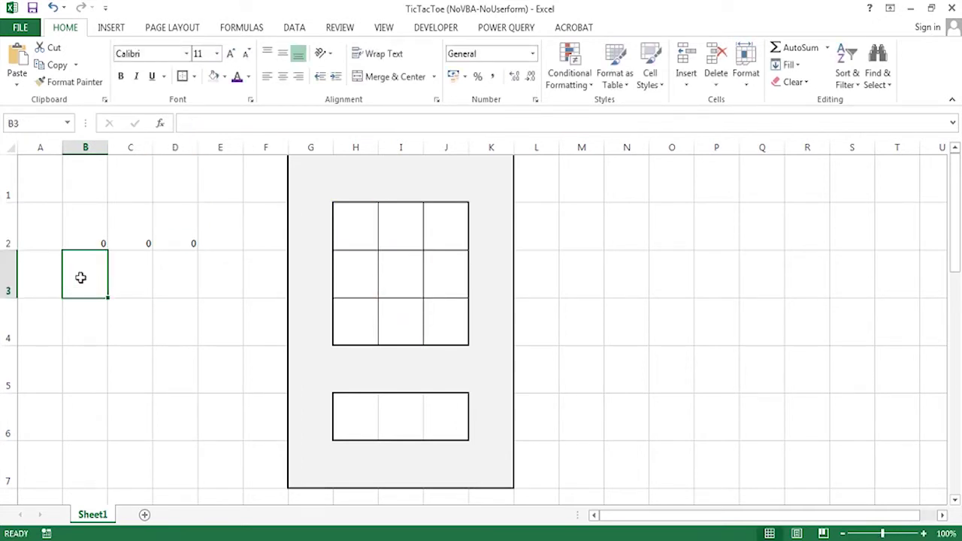
Step: Paste the middle-row, middle-column and D3 win-check formulas into B3, C3 and D3
left_click(202, 126)
key("ctrl+v")
key("Return")
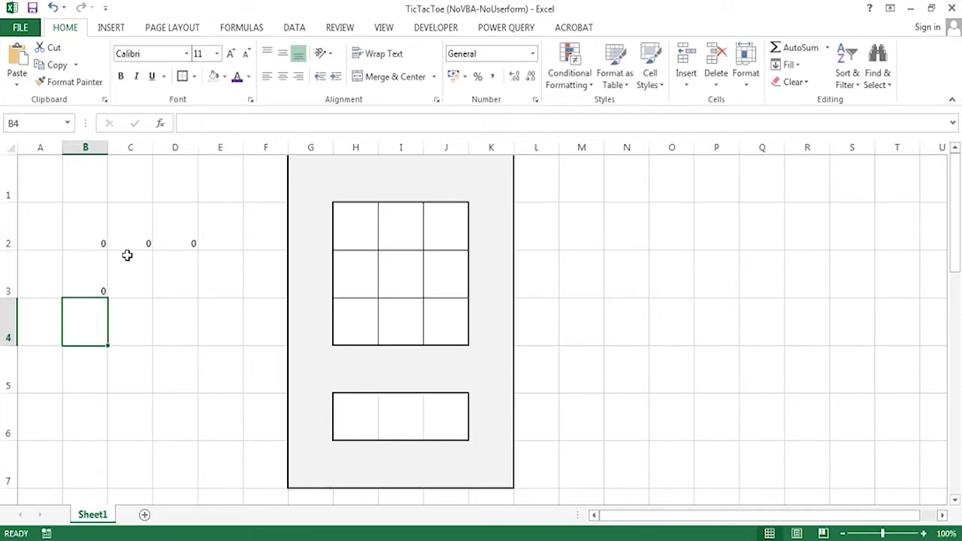
left_click(135, 284)
left_click(203, 123)
key("ctrl+v")
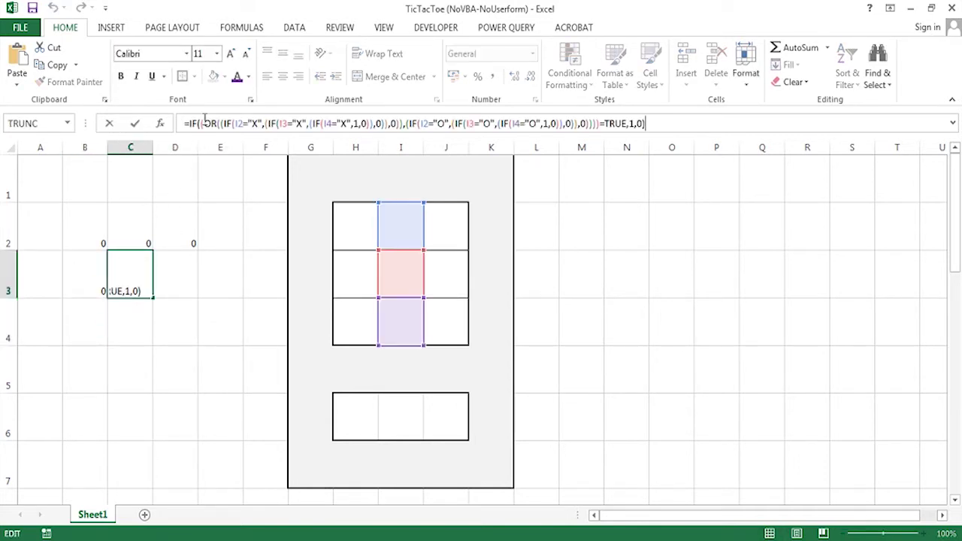
key("Return")
left_click(174, 286)
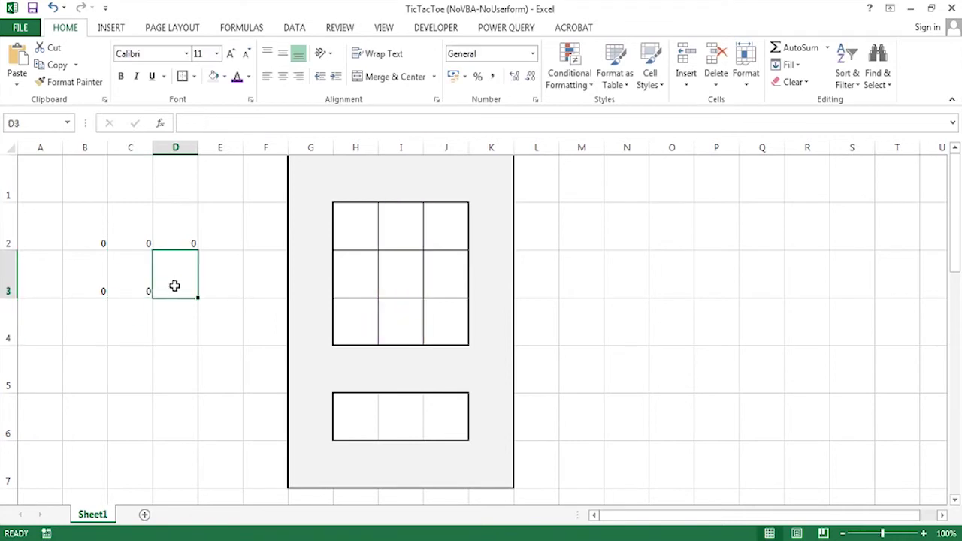
left_click(196, 122)
key("ctrl+v")
key("Return")
Step: Paste the bottom-row and C4 win formulas, plus the ABS/COUNTIF move-count formula in D4
left_click(94, 333)
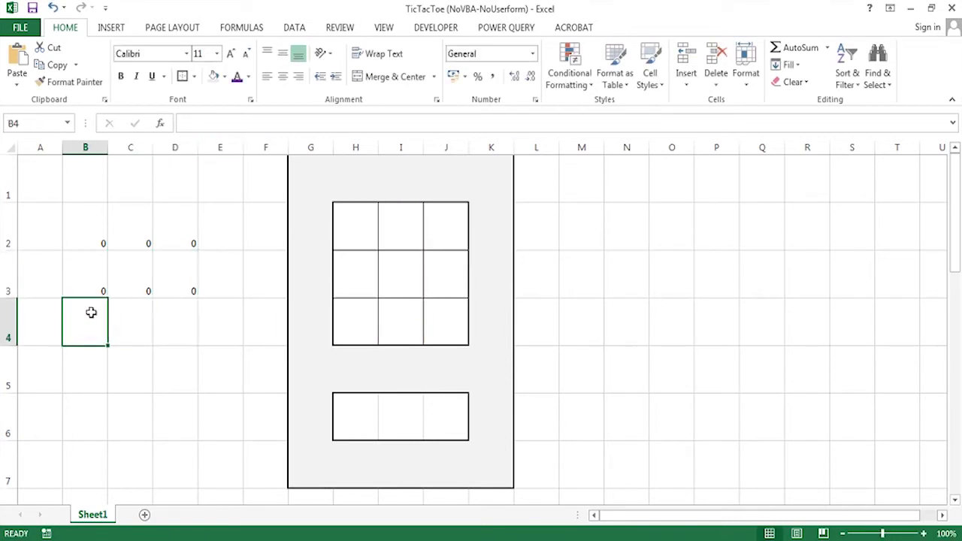
left_click(210, 124)
key("ctrl+v")
key("Return")
left_click(129, 322)
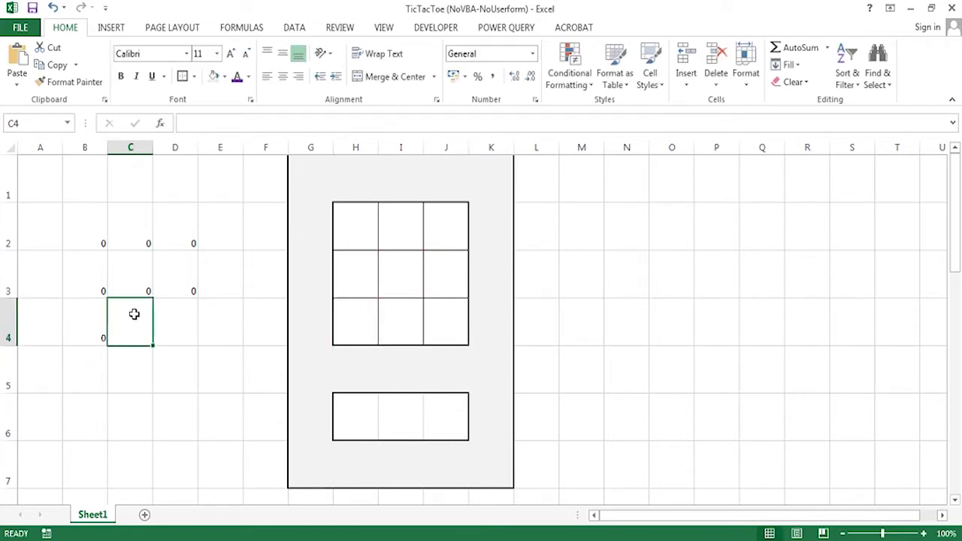
left_click(202, 124)
key("ctrl+v")
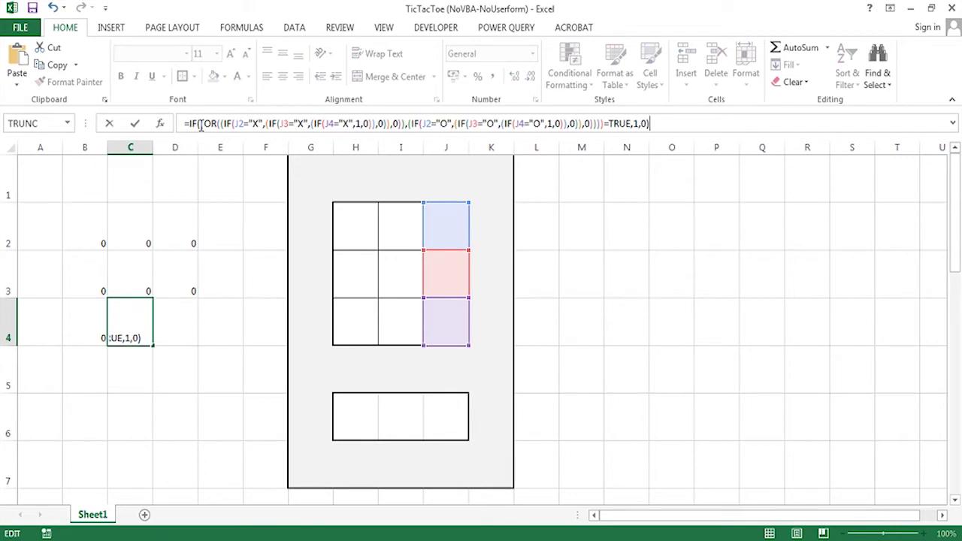
key("Return")
left_click(167, 319)
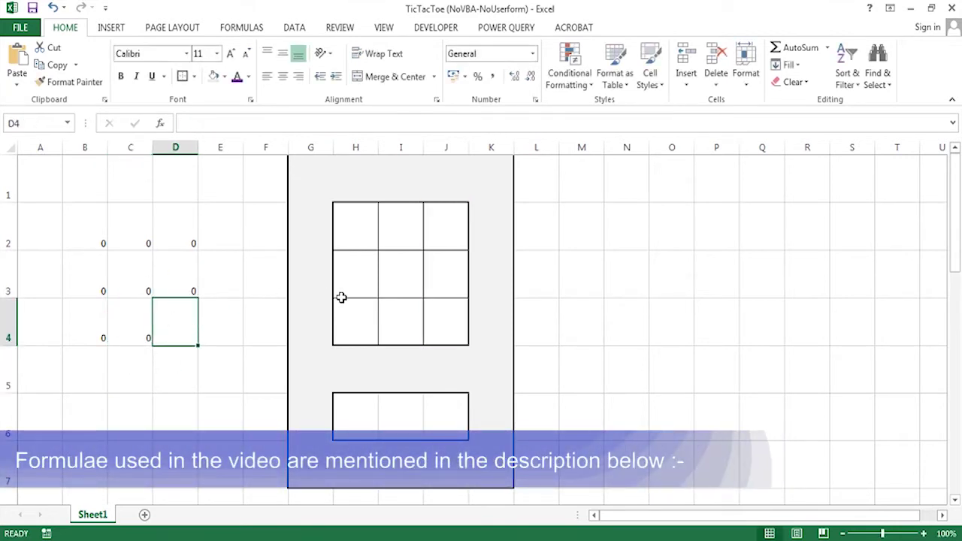
left_click(269, 125)
key("ctrl+v")
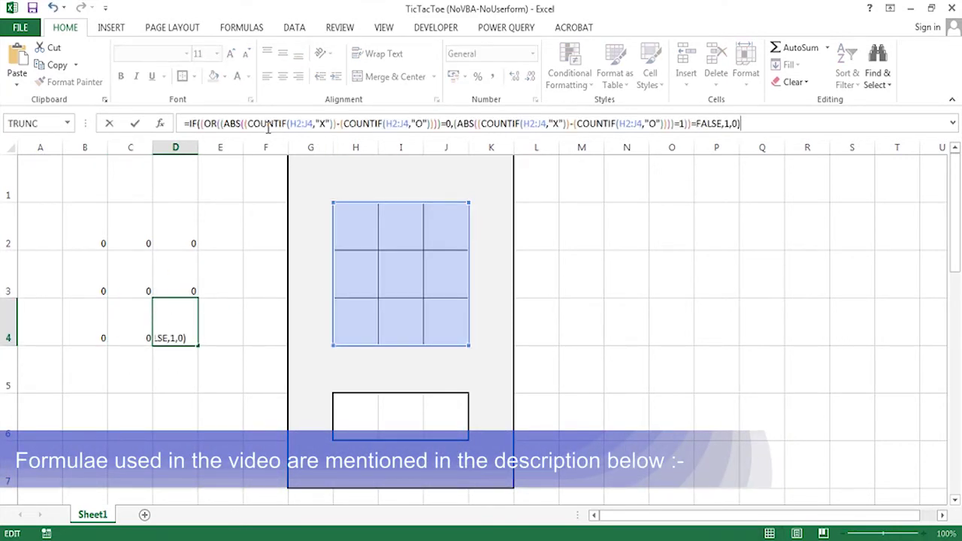
key("Return")
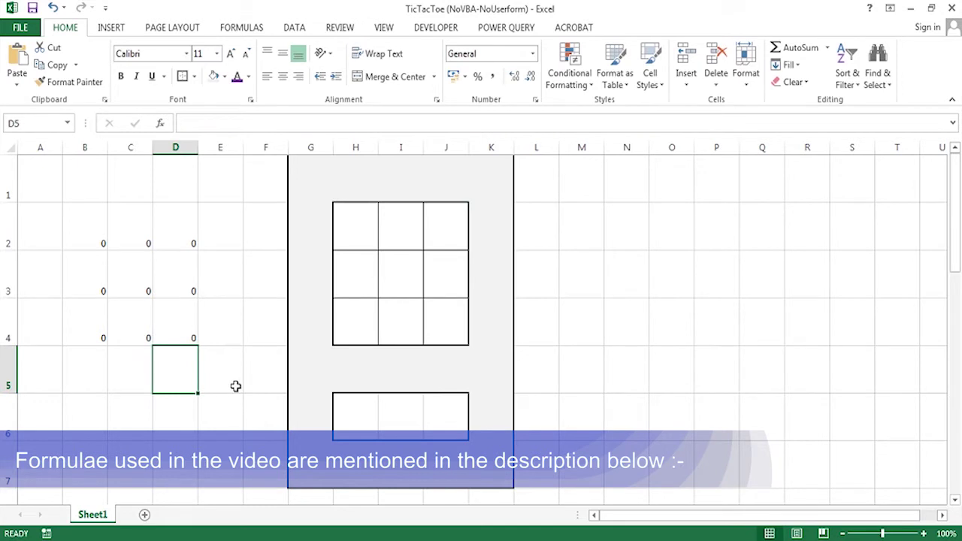
Step: Put the '*X Starts the Game' hint formula in I5 and fill H6:J6 yellow
left_click(400, 385)
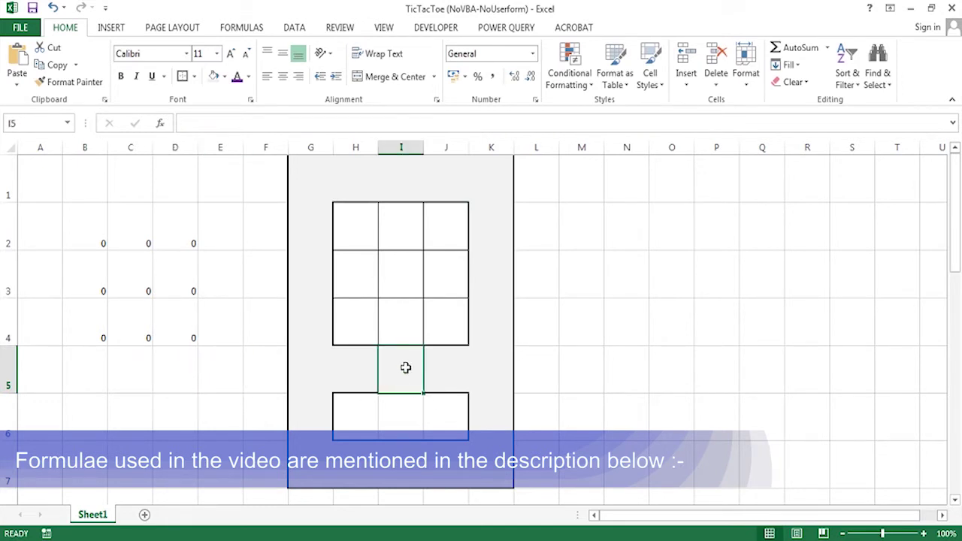
left_click(350, 130)
key("ctrl+v")
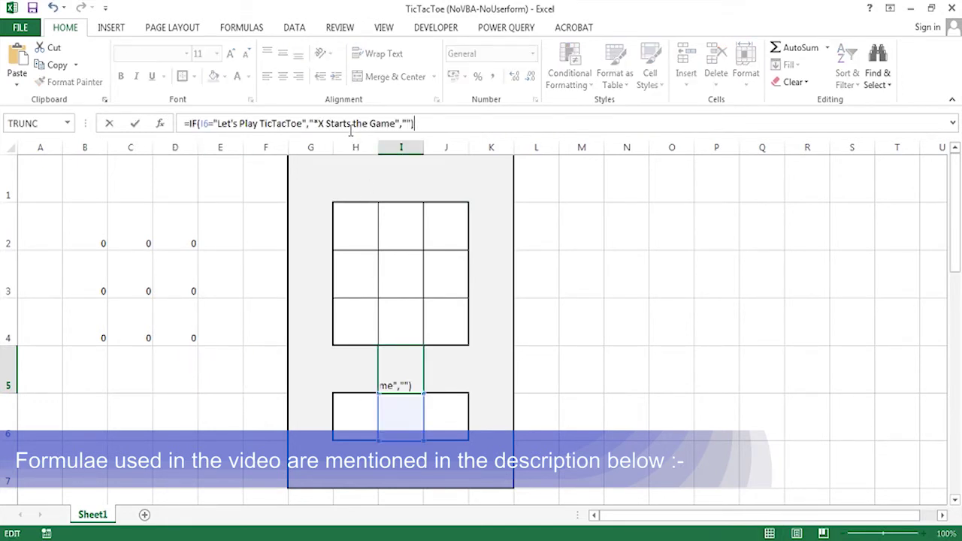
key("Return")
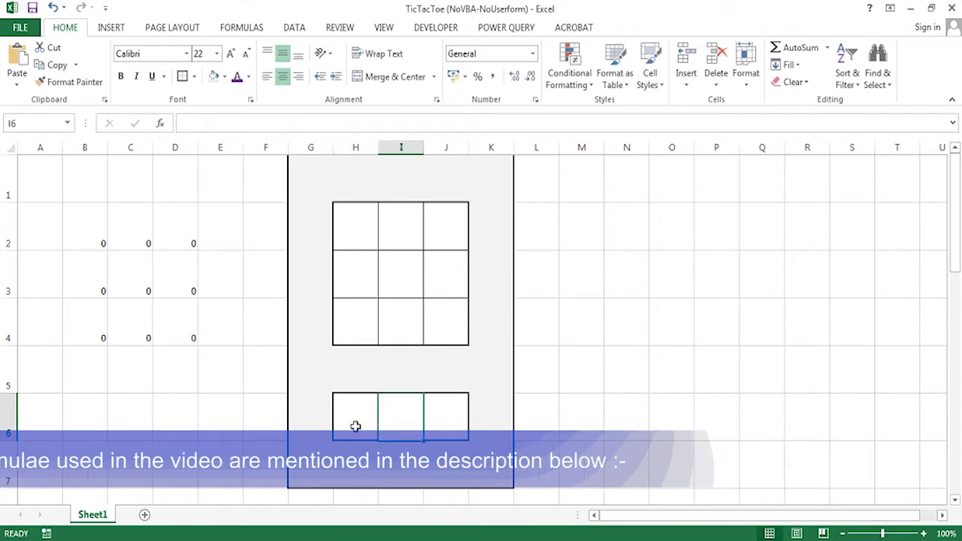
left_click_drag(355, 426, 432, 429)
left_click(224, 77)
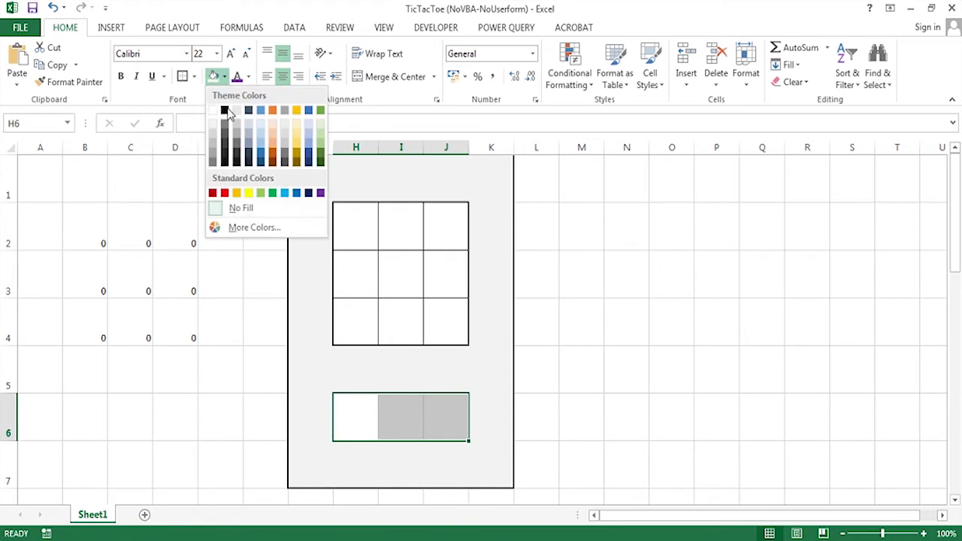
left_click(245, 193)
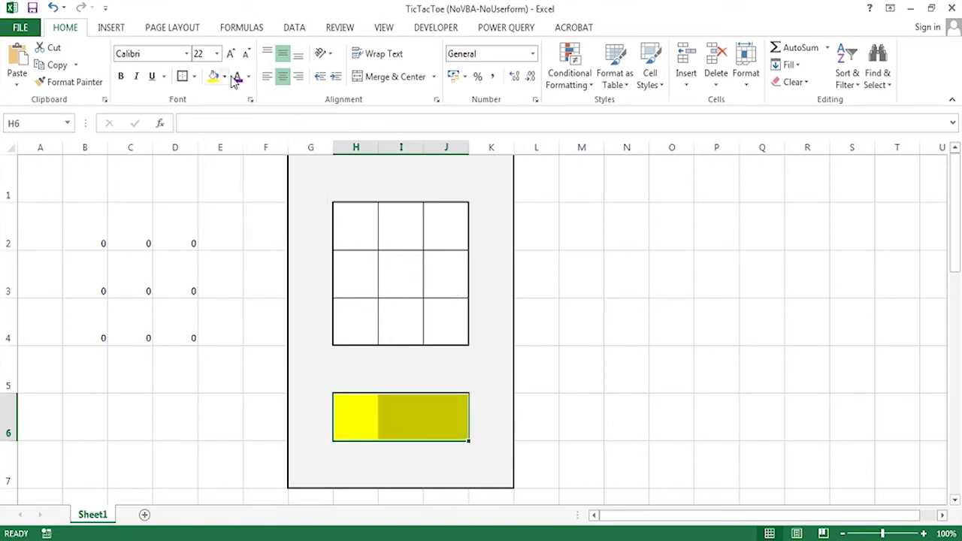
Step: Enter the 'Let's Play TicTacToe' status formula in I6 and reduce its font to size 16
left_click(396, 435)
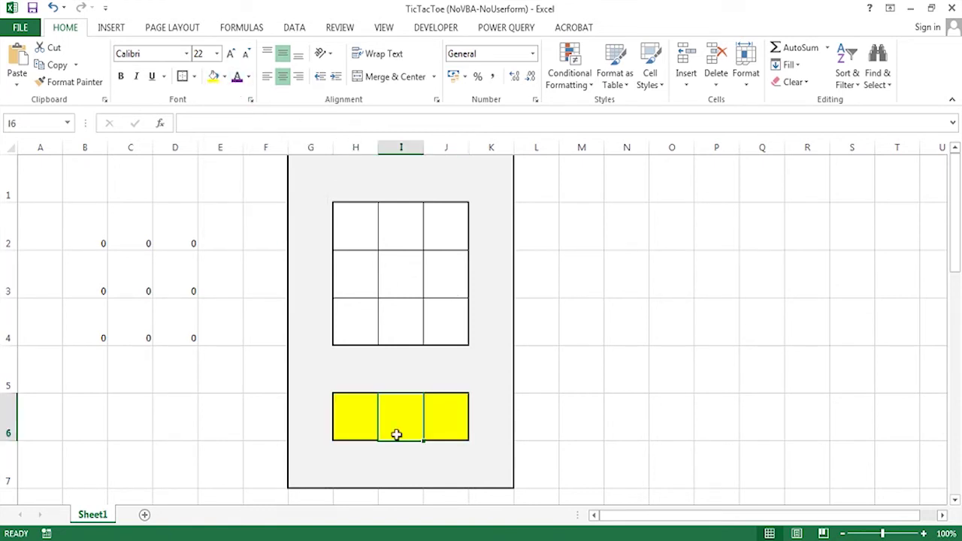
left_click(318, 123)
key("ctrl+v")
key("Return")
left_click(404, 421)
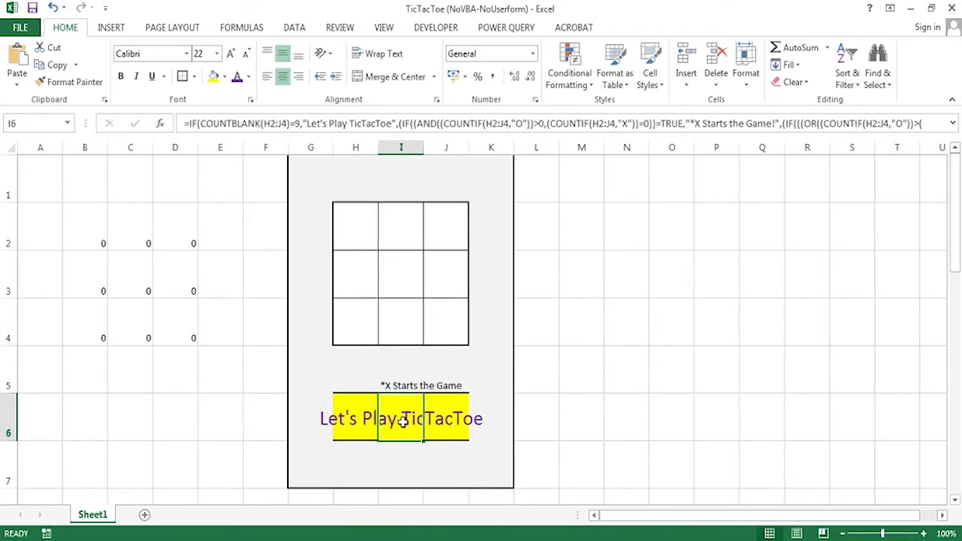
left_click(247, 54)
left_click(247, 54)
left_click(247, 54)
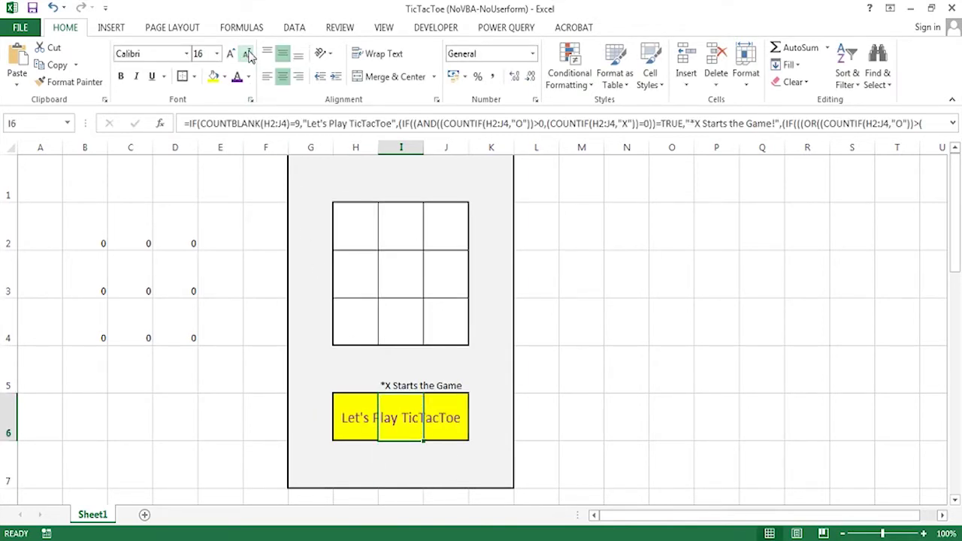
Step: Centre the I5 hint horizontally and align it to the cell bottom
left_click(398, 384)
left_click(283, 76)
left_click(283, 54)
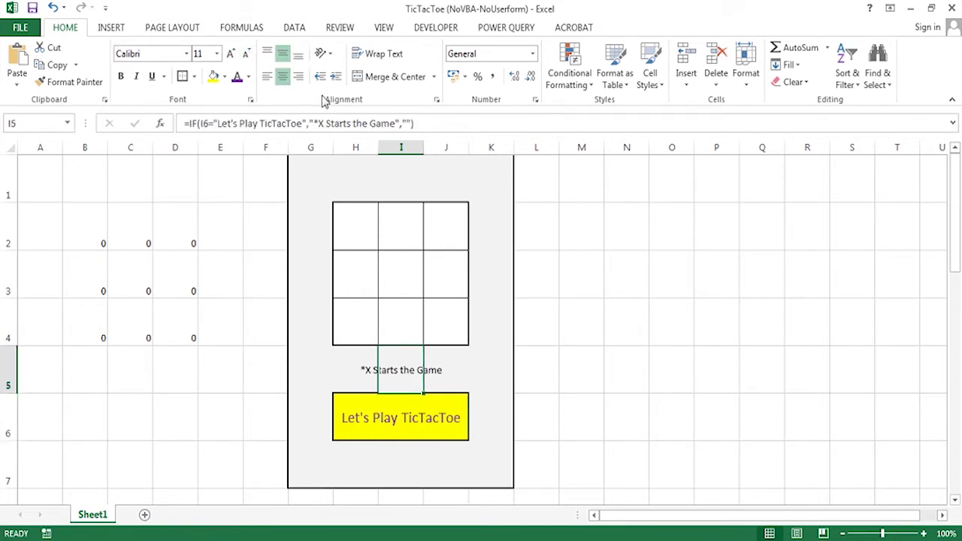
left_click(298, 53)
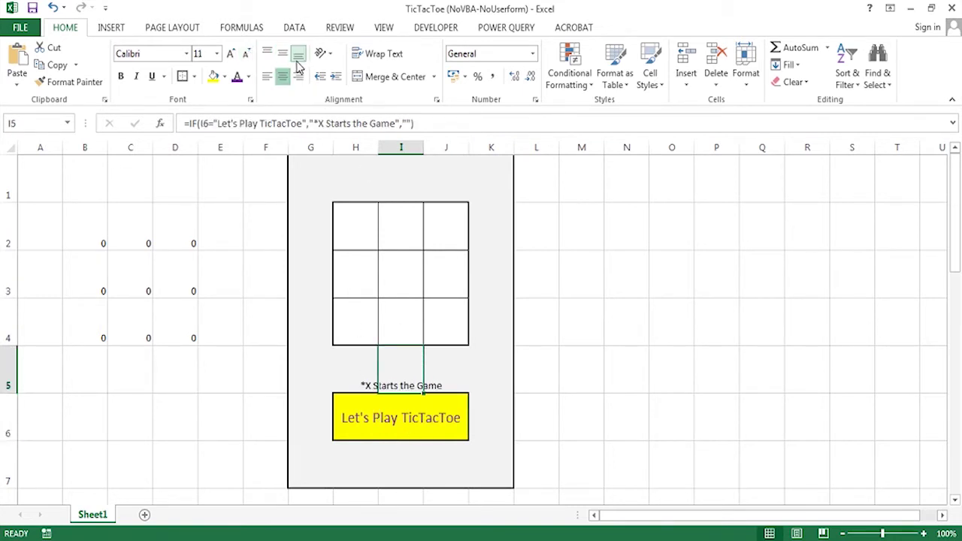
left_click(388, 419)
left_click(572, 425)
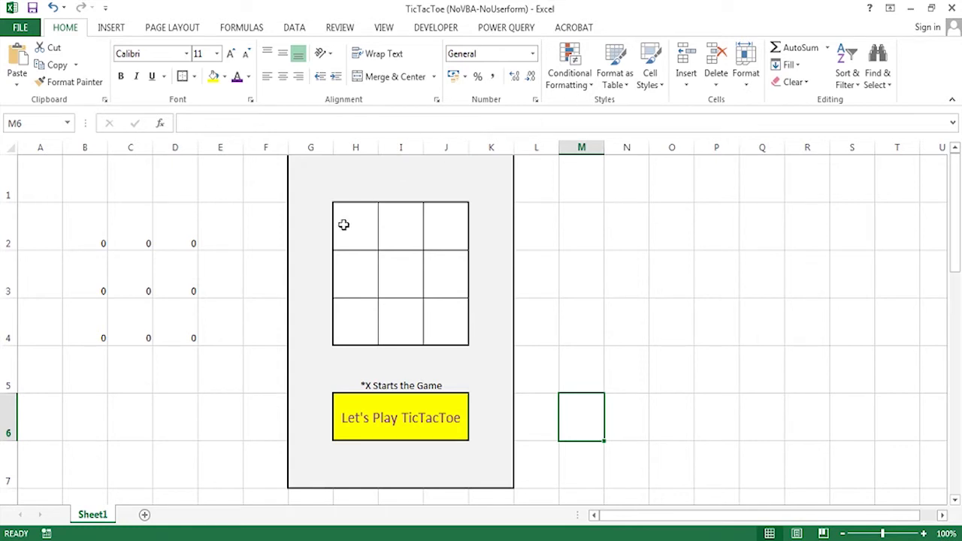
Step: Start a formula-based conditional formatting rule on H2:J4 using the pasted D3 win formula
left_click_drag(343, 224, 451, 331)
left_click(573, 85)
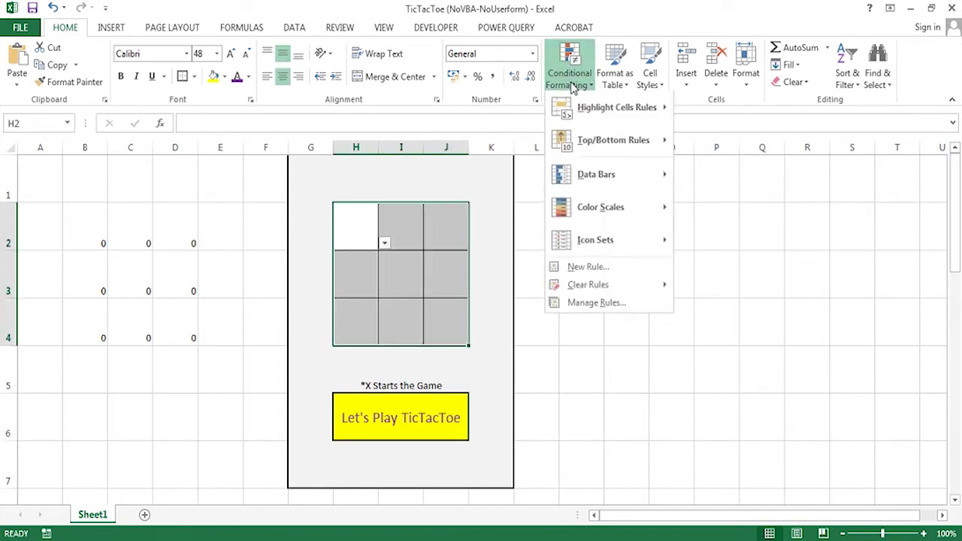
left_click(596, 298)
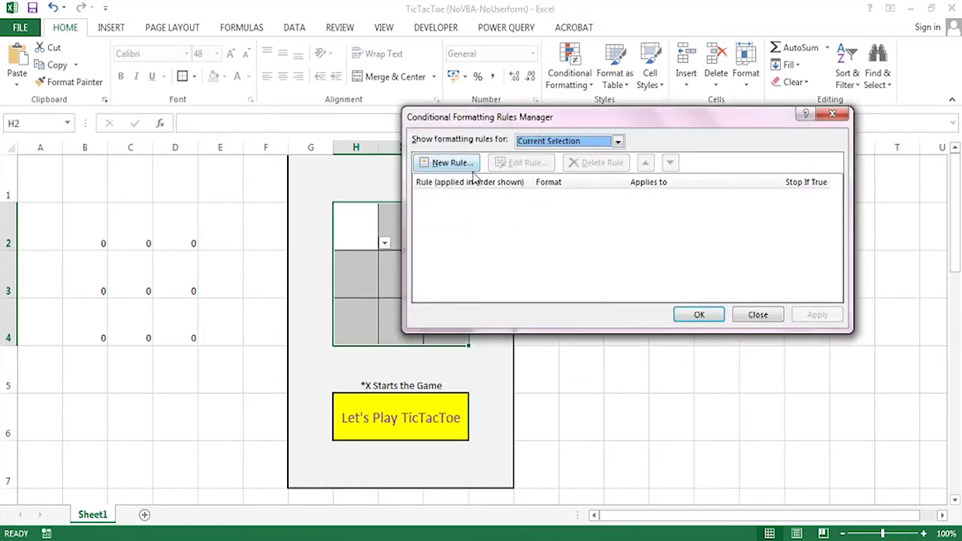
left_click(451, 162)
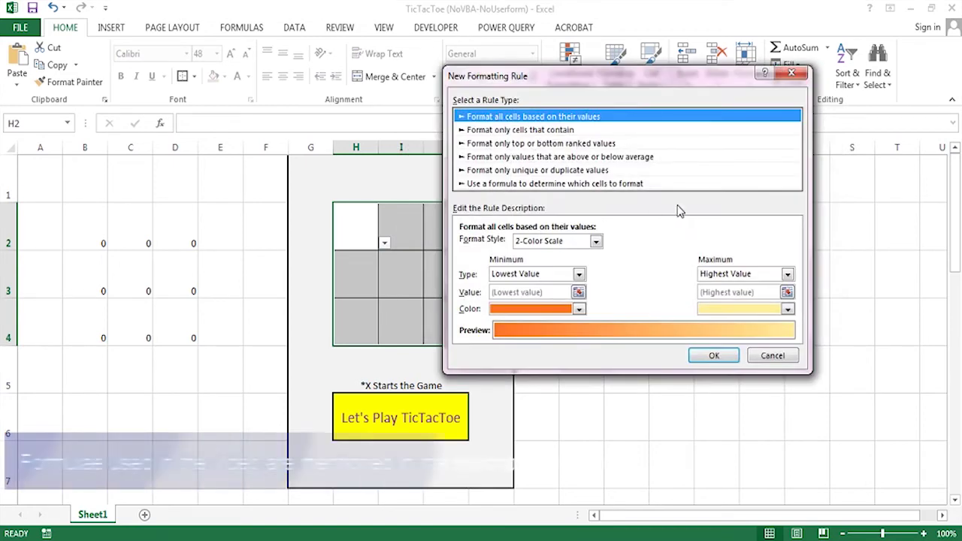
left_click(637, 184)
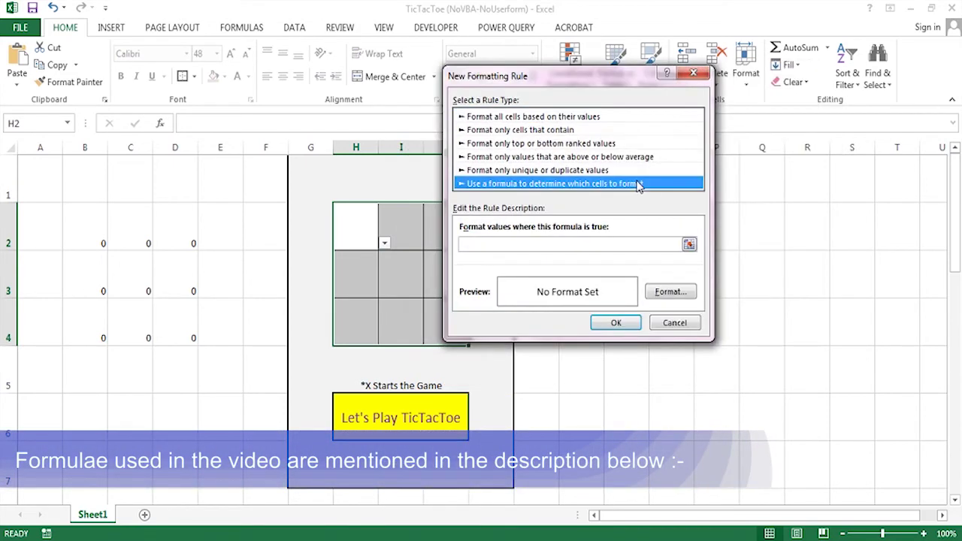
left_click(502, 241)
type("=$H$4,$I$3,$J$2=IF($D$3=1,TRUE,)")
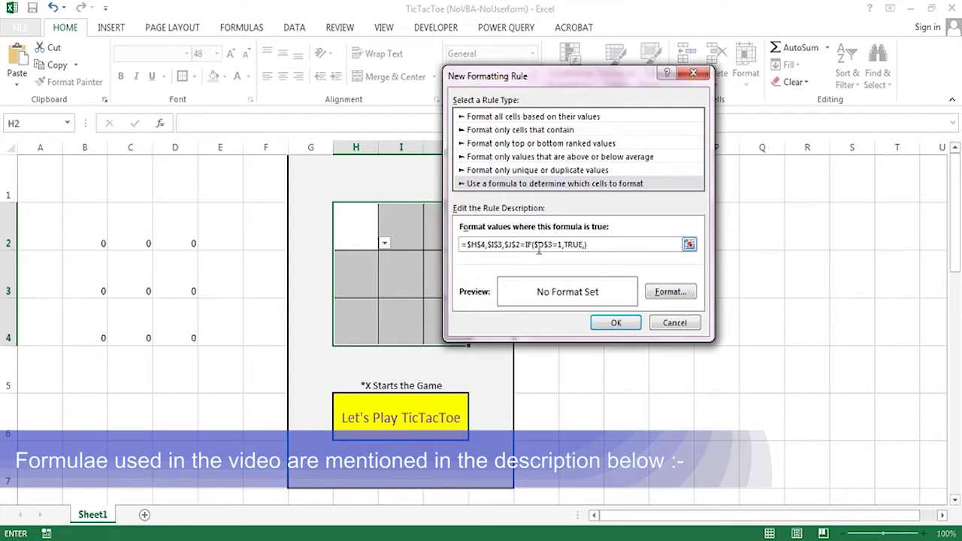
left_click_drag(521, 244, 589, 245)
key("Delete")
Step: Give the rule a green fill and correct its formula to =IF($D$3=1,TRUE,) before saving
left_click(673, 291)
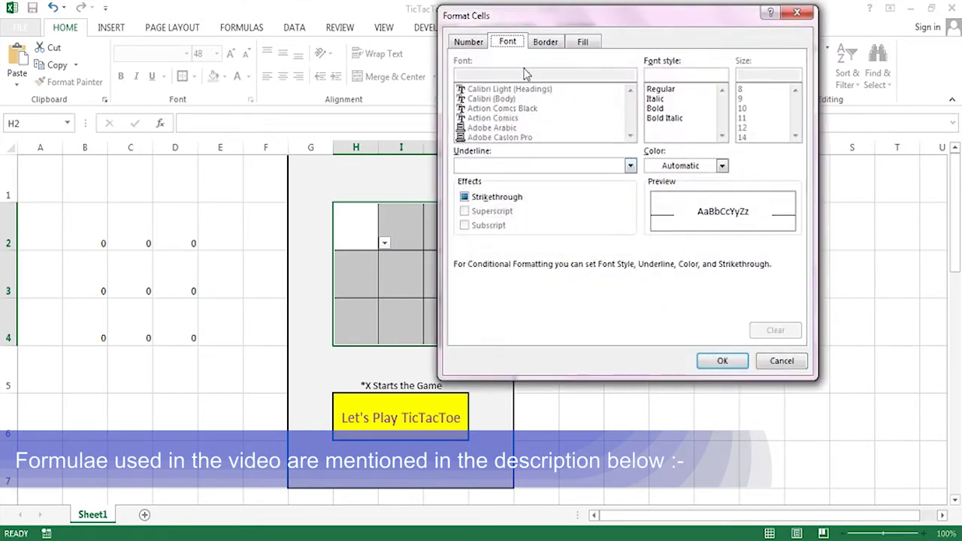
left_click(578, 44)
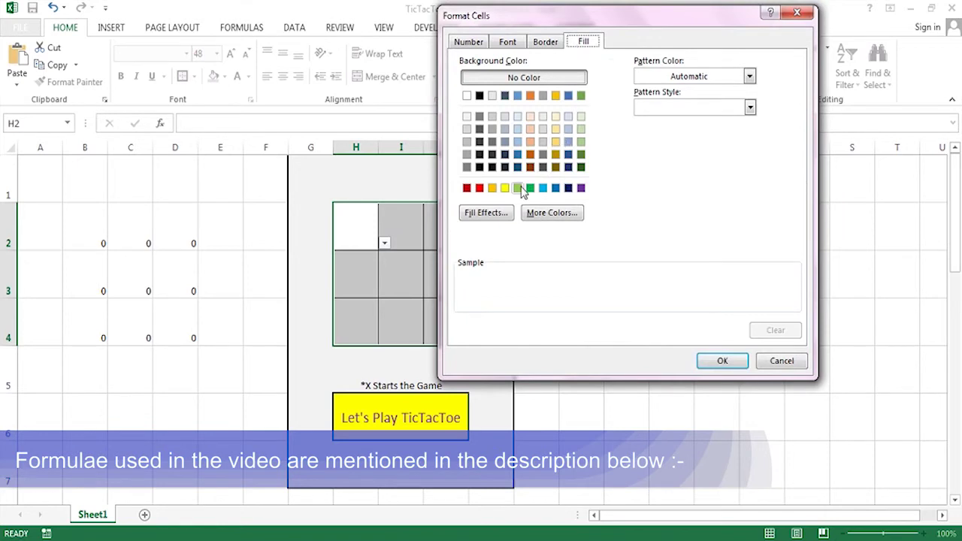
left_click(530, 188)
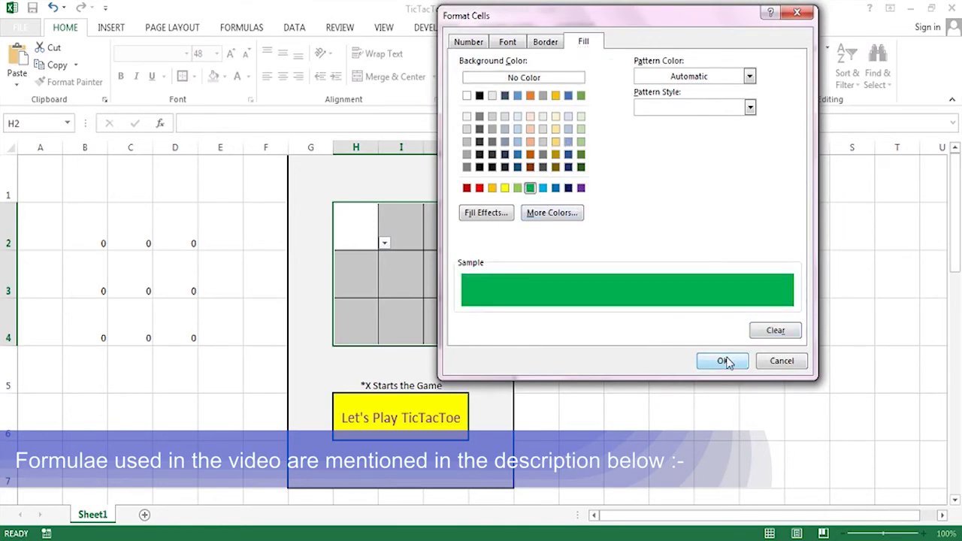
left_click(723, 362)
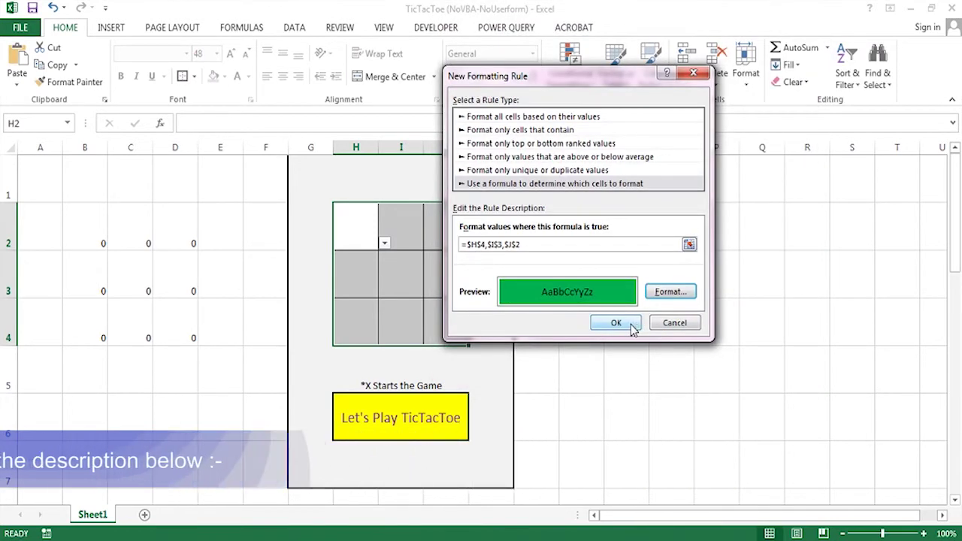
left_click(617, 323)
left_click(493, 315)
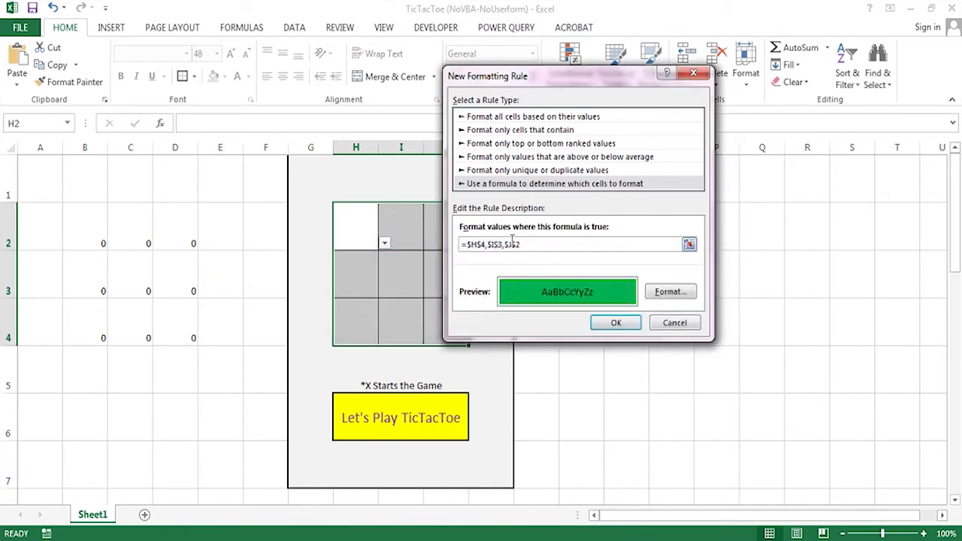
left_click(470, 244)
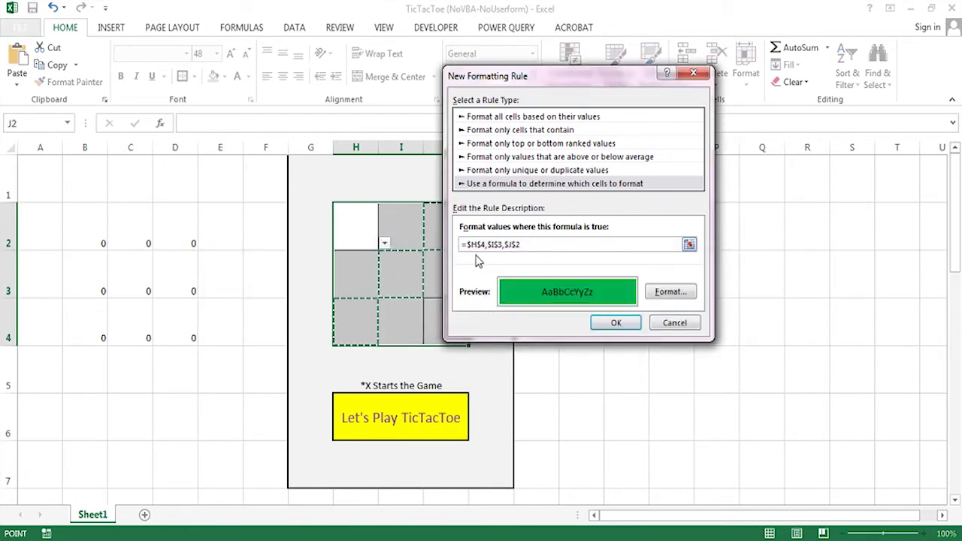
left_click(610, 185)
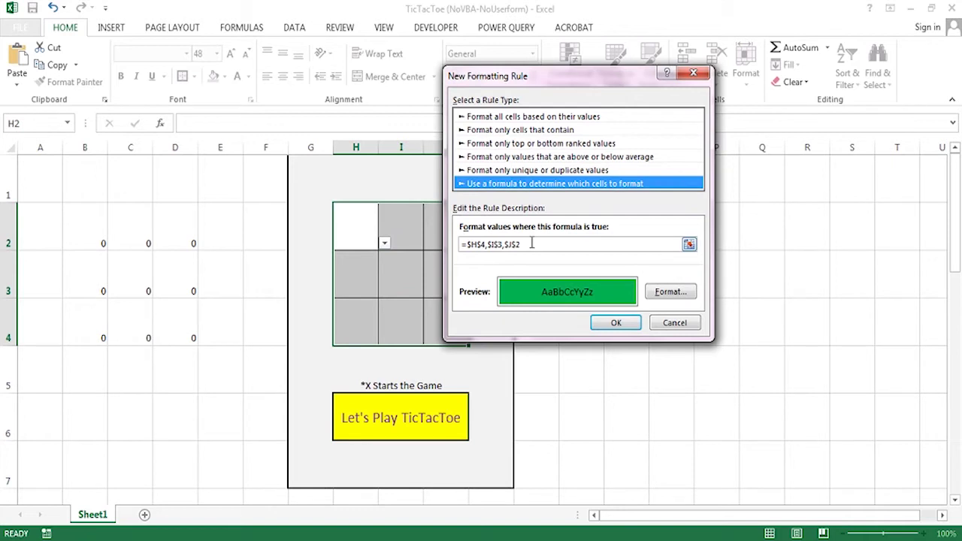
left_click(531, 244)
type("=IF($D$3=1,TRUE,)")
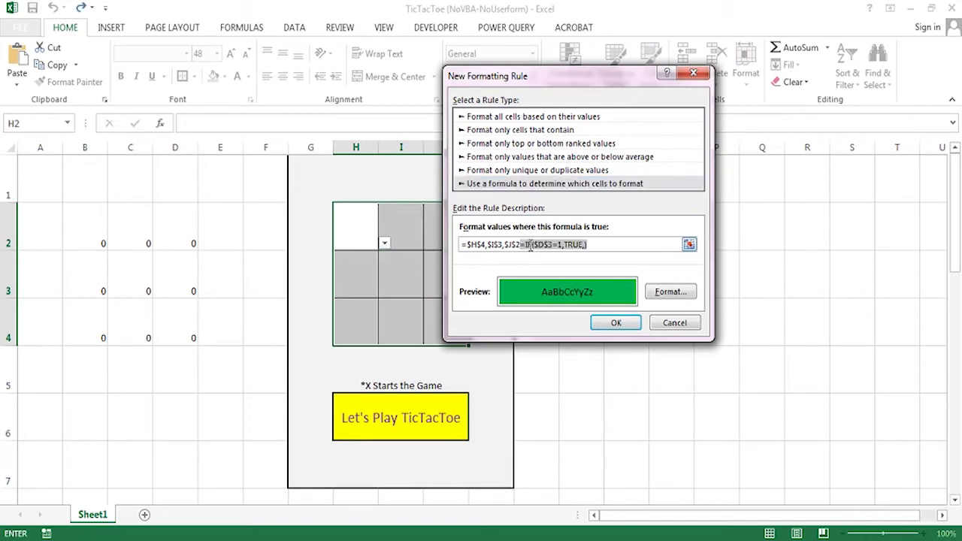
left_click_drag(522, 245, 451, 253)
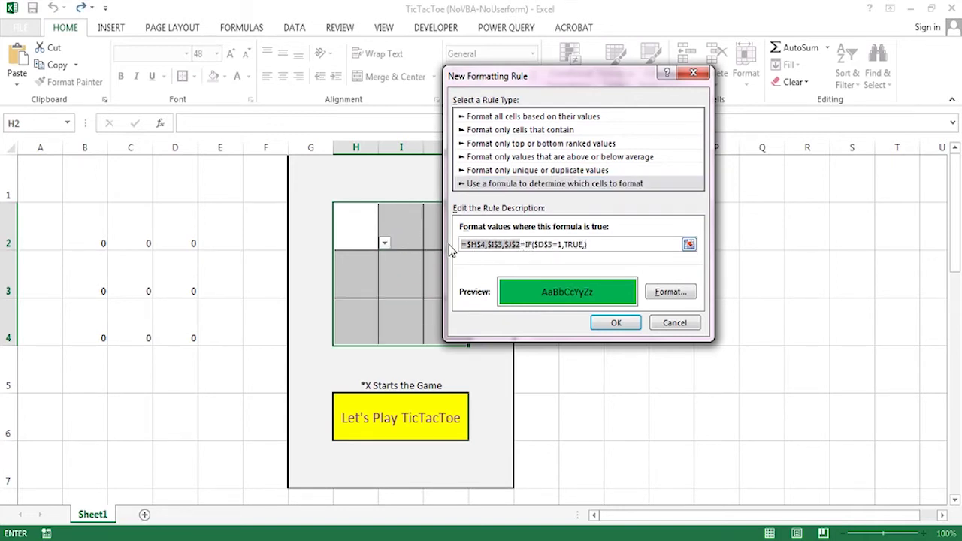
key("Delete")
left_click(614, 322)
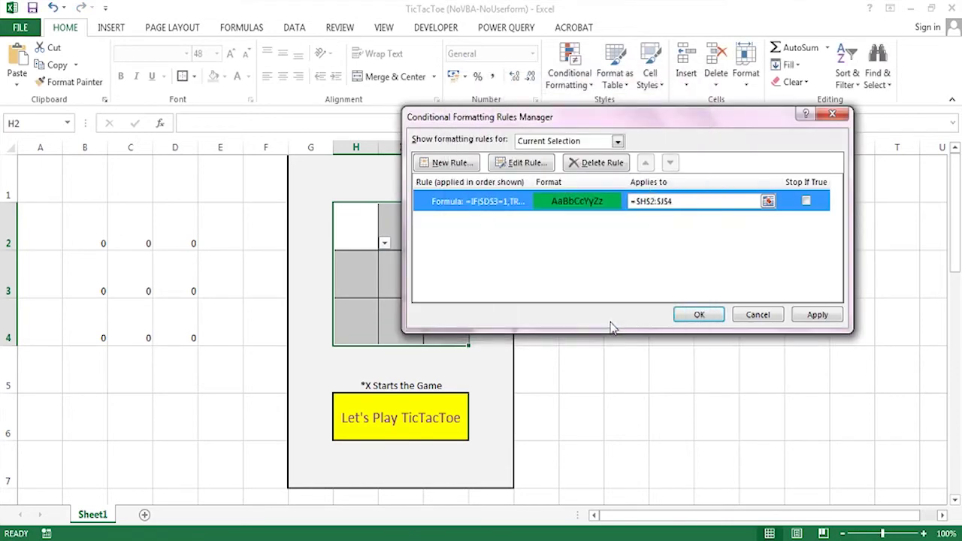
Step: Restrict the D3 rule to apply only to $H$4,$I$3,$J$2
key("ctrl+a")
key("ctrl+v")
key("Return")
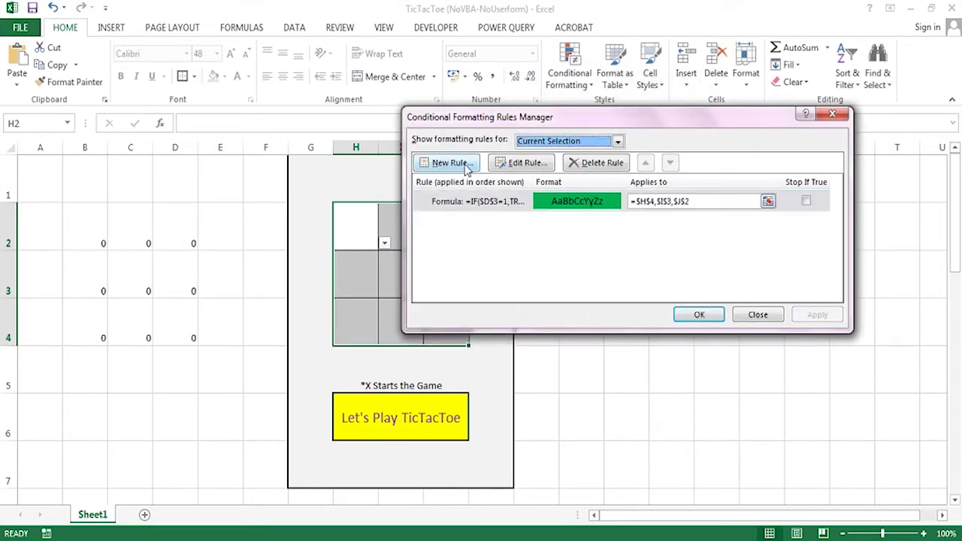
Step: Add a green-fill rule =IF($D$2=1,TRUE,) applied to $H$2,$I$3,$J$4
left_click(467, 164)
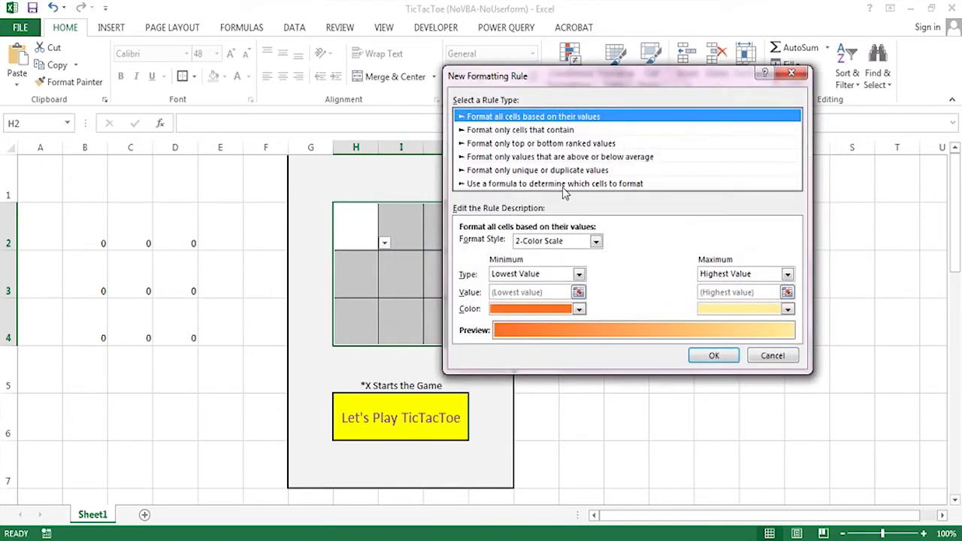
left_click(566, 185)
left_click(544, 244)
key("ctrl+v")
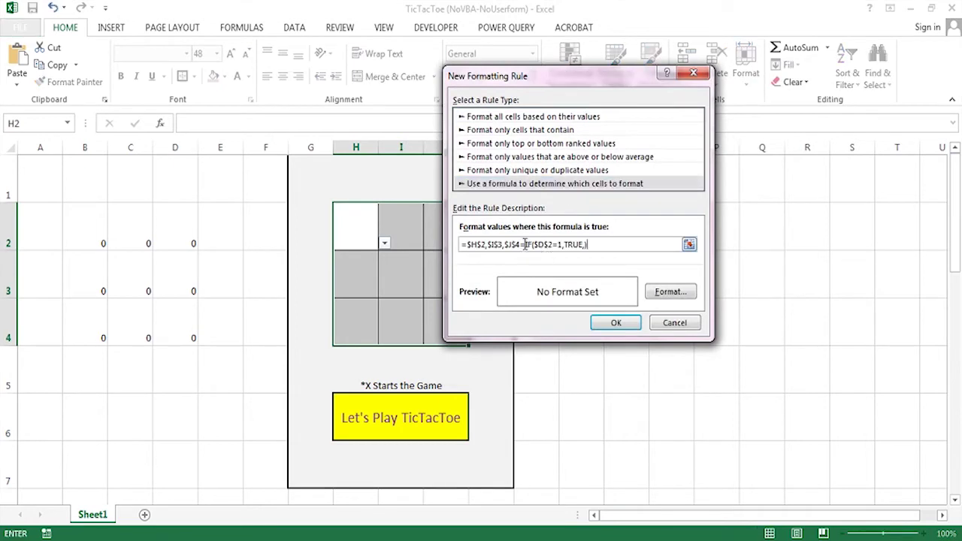
left_click_drag(520, 244, 458, 246)
key("Delete")
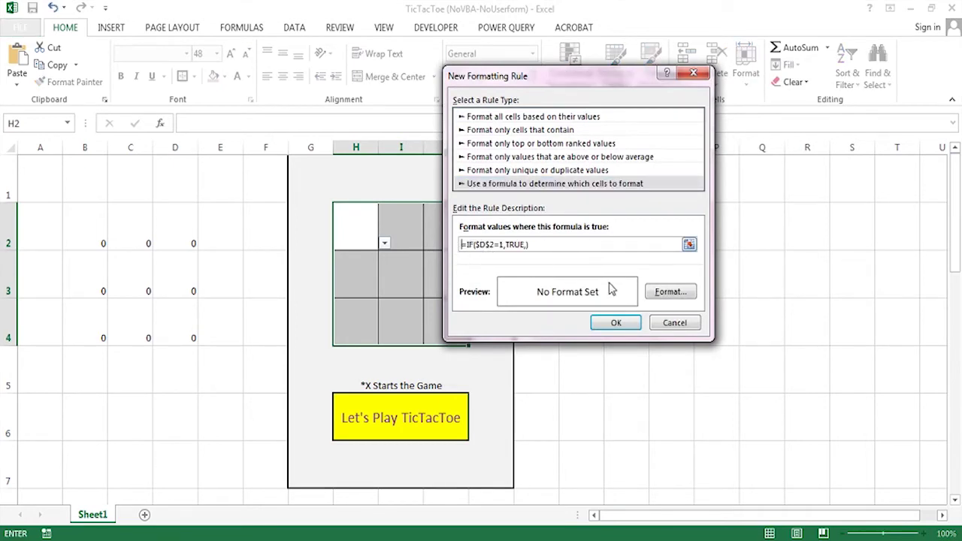
left_click(676, 292)
left_click(530, 187)
left_click(722, 361)
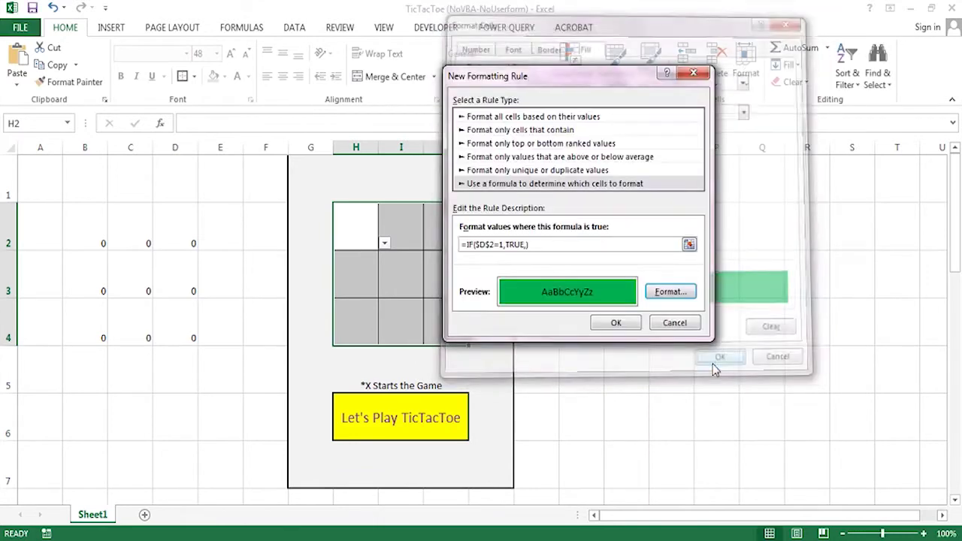
left_click(618, 322)
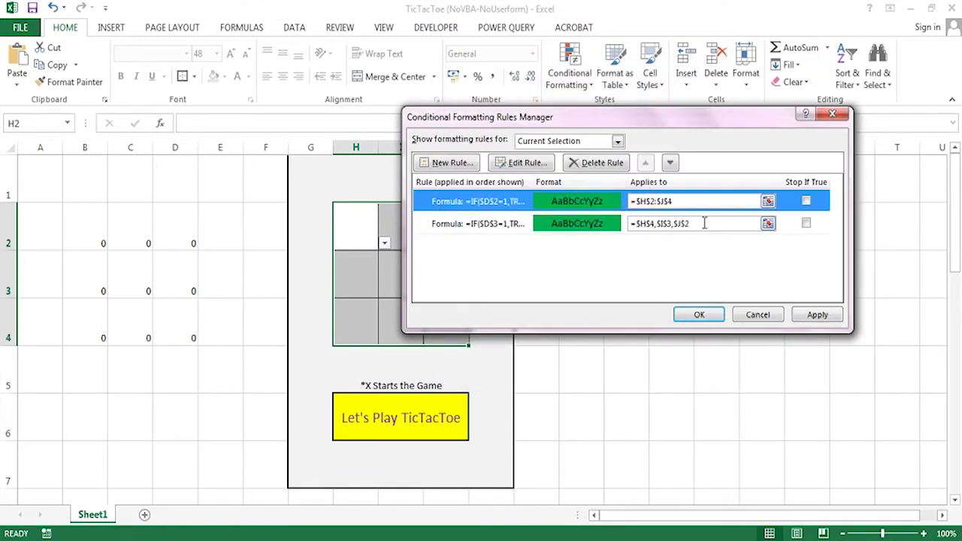
type("=$H$2,$I$3,$J$4")
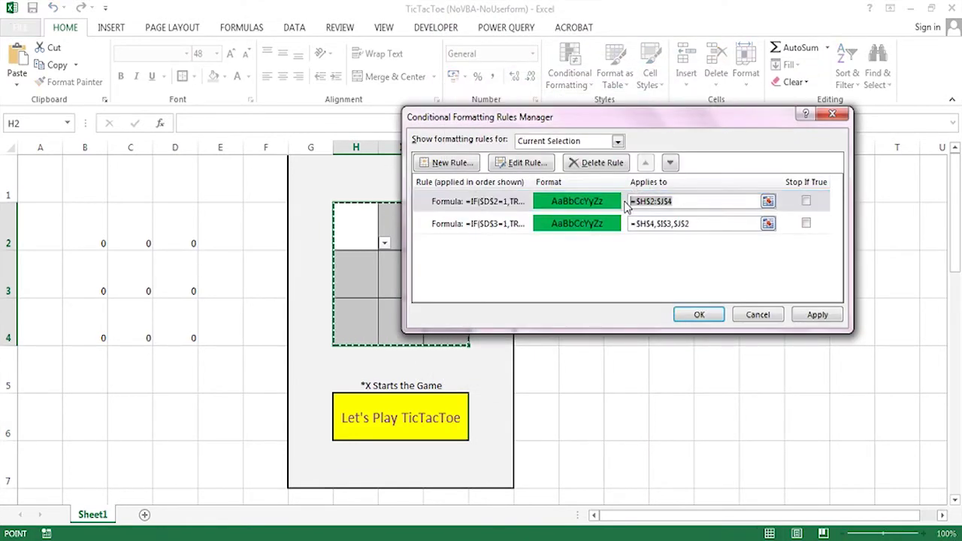
key("Return")
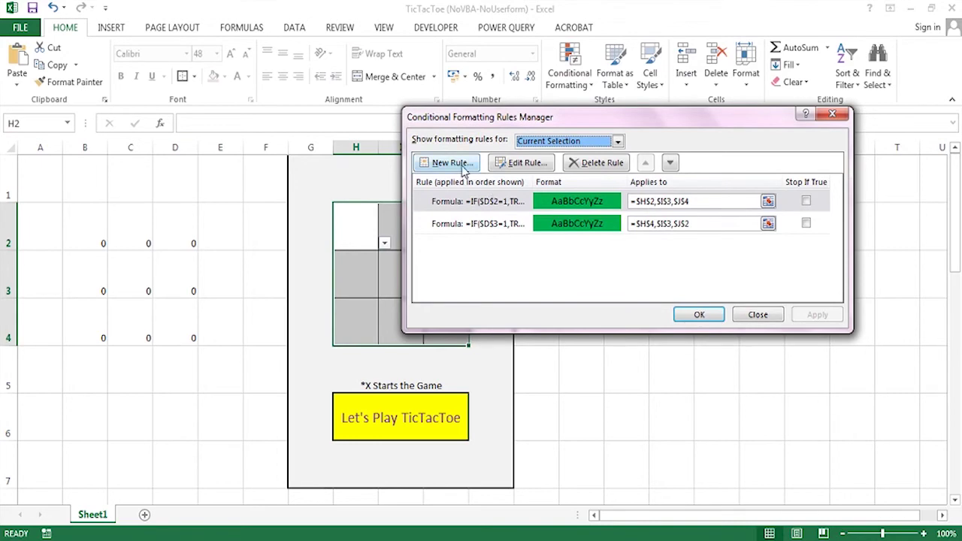
Step: Add a green-fill rule =IF($C$4=1,TRUE,) for column J2:J4
left_click(463, 166)
left_click(574, 183)
left_click(564, 244)
key("ctrl+v")
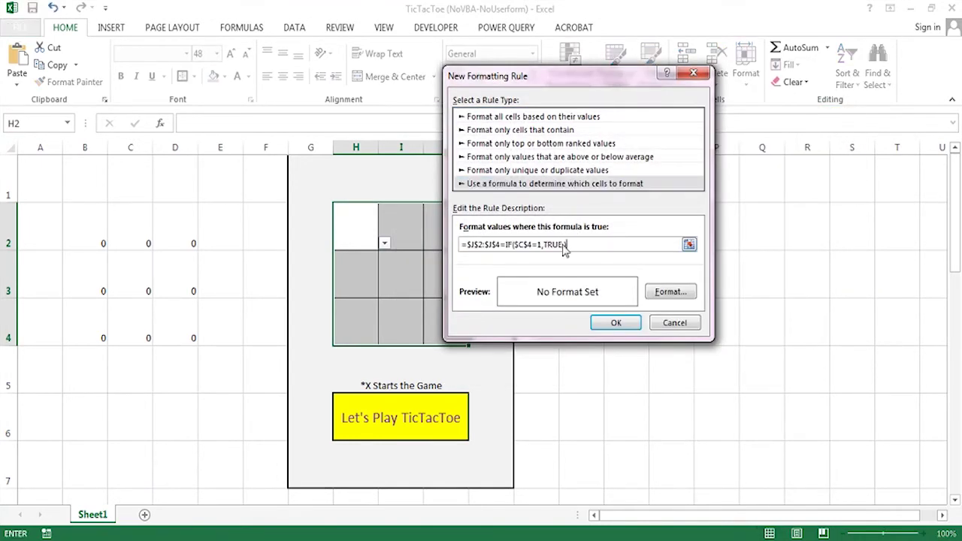
left_click_drag(503, 244, 463, 244)
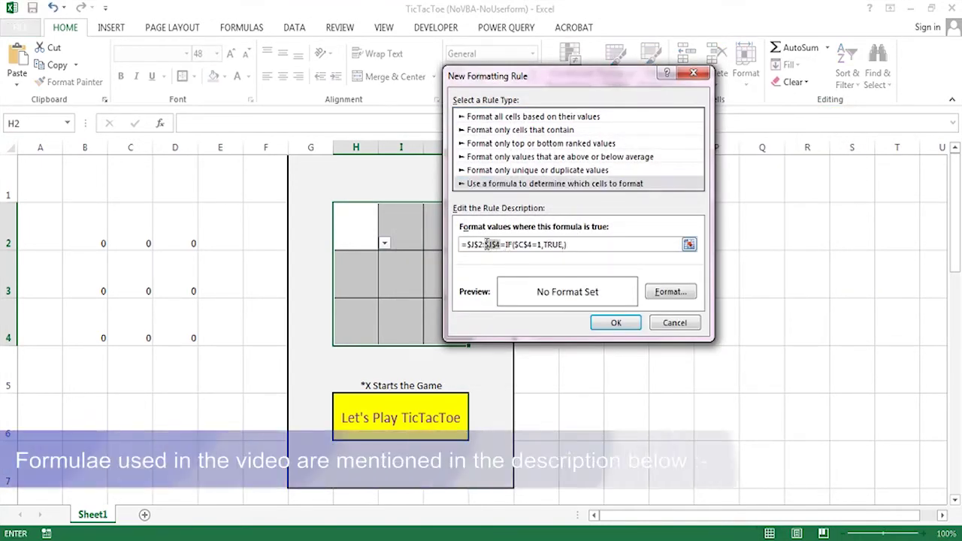
key("Delete")
left_click(669, 293)
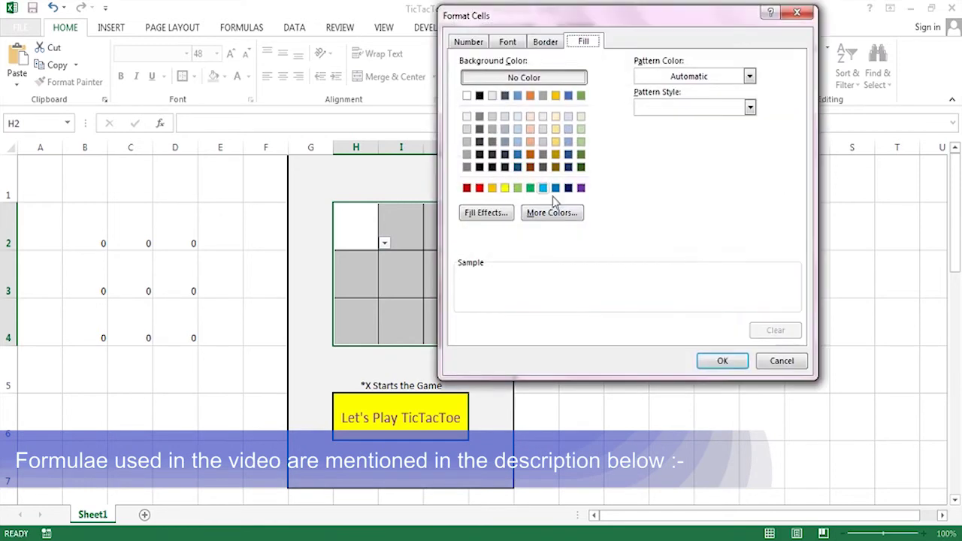
left_click(532, 186)
left_click(725, 358)
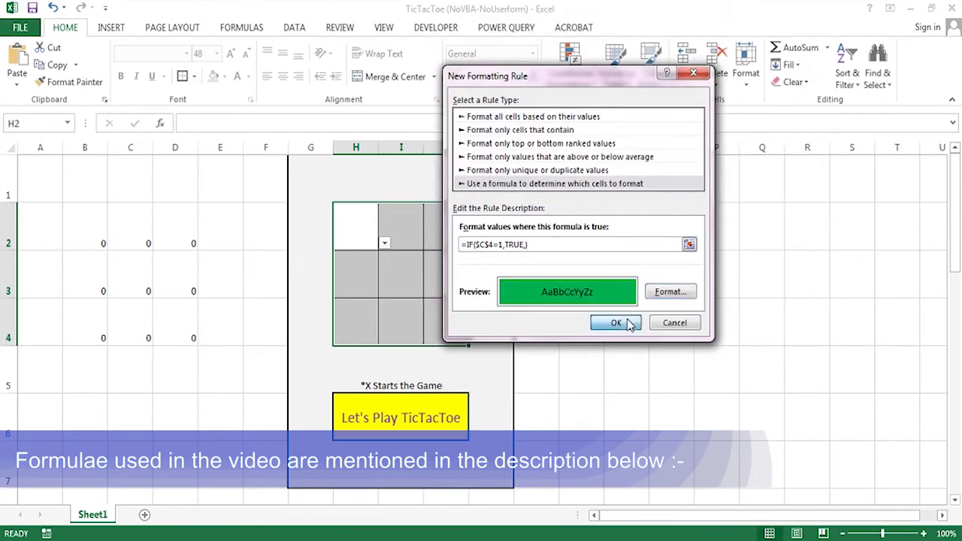
left_click(615, 323)
left_click(676, 201)
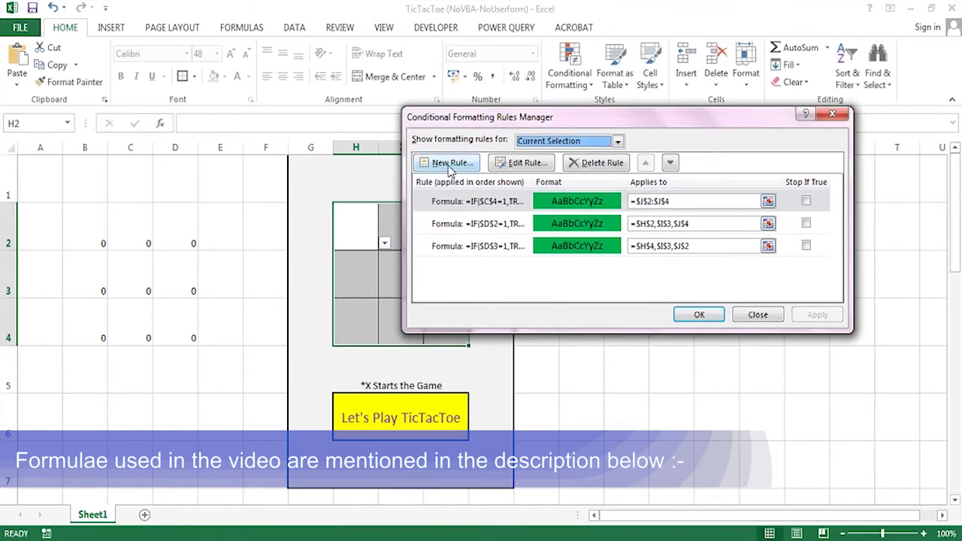
Step: Add a green-fill rule =IF($C$3=1,TRUE,) applied to I2:I4
left_click(449, 163)
left_click(549, 183)
left_click(592, 245)
type("=$I$2:$I$4=IF($C$3=1,TRUE,)")
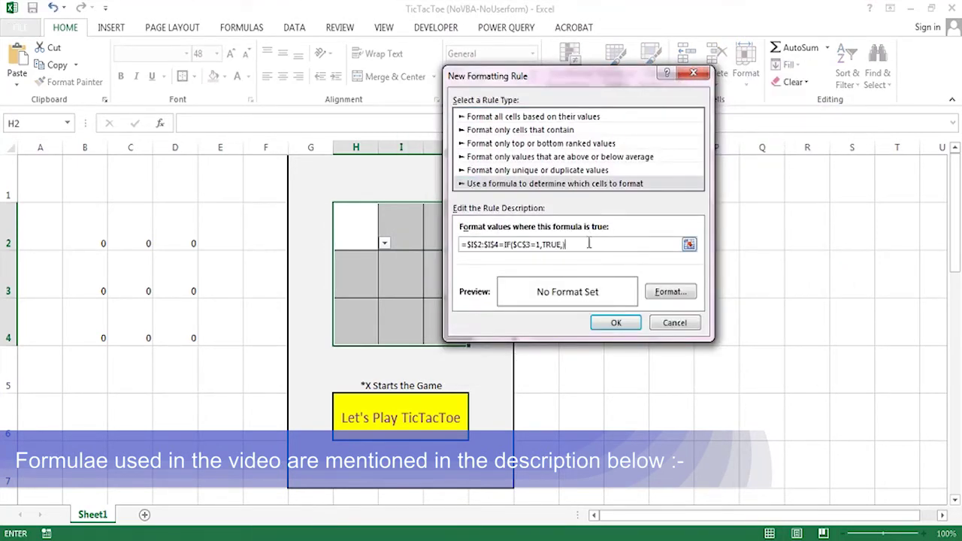
left_click_drag(500, 245, 462, 244)
key("Delete")
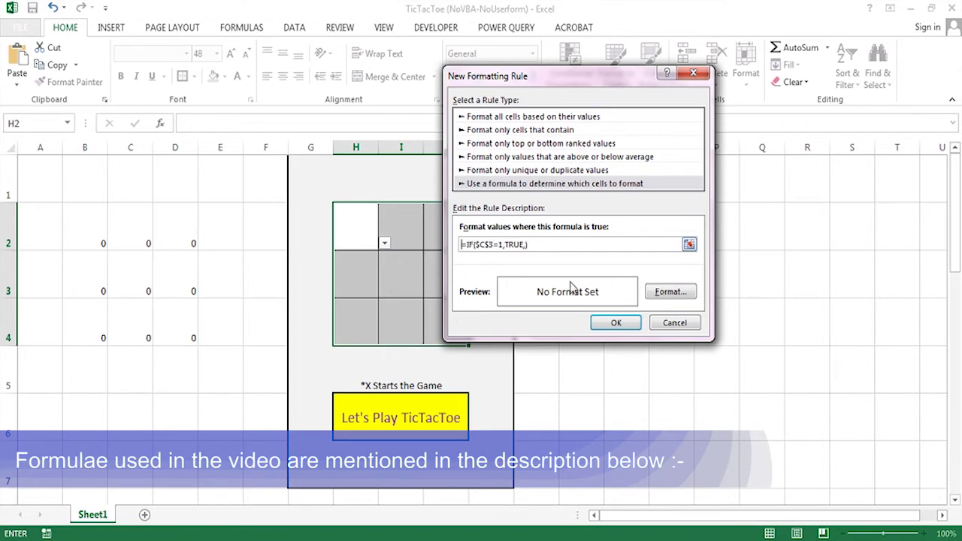
left_click(671, 292)
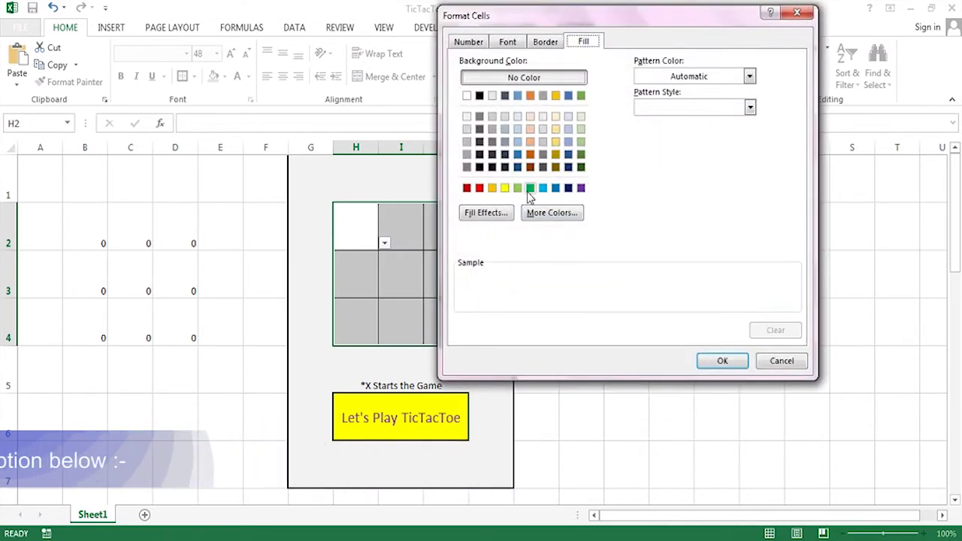
left_click(531, 188)
left_click(725, 359)
left_click(616, 323)
left_click(547, 164)
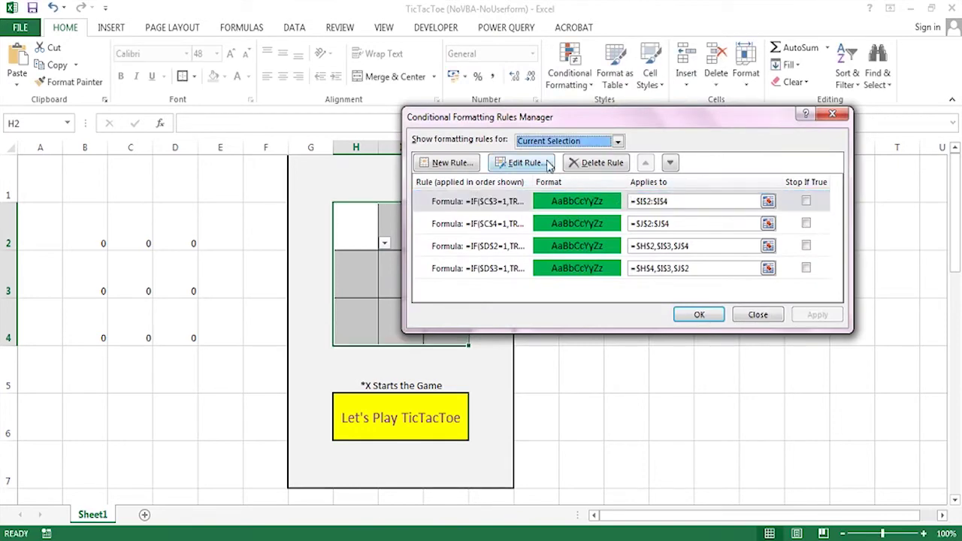
Step: Add a green-fill rule for the C2 column win covering H2:H4
left_click(453, 164)
left_click(594, 183)
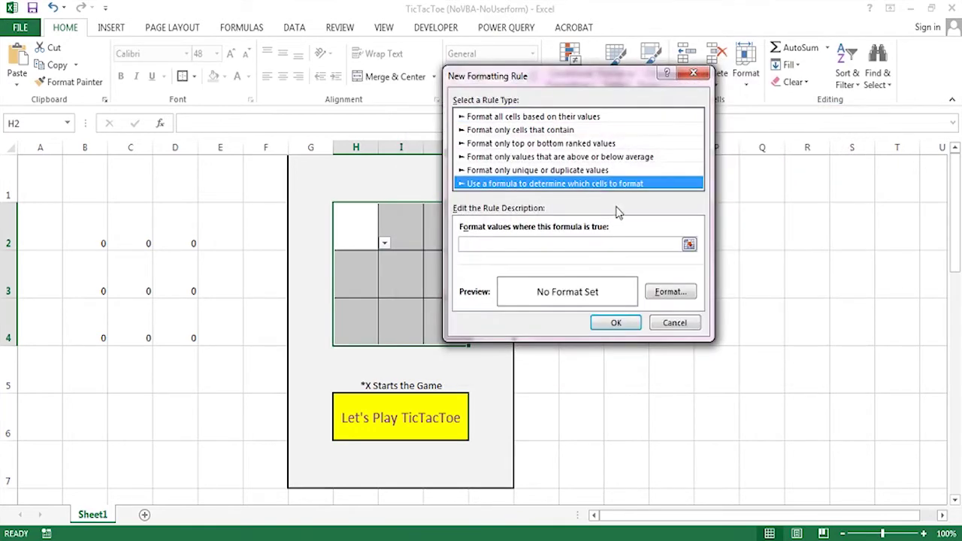
left_click(549, 241)
type("=$H$2:$H$4=IF($C$2=1,TRUE,)")
left_click_drag(509, 244, 455, 248)
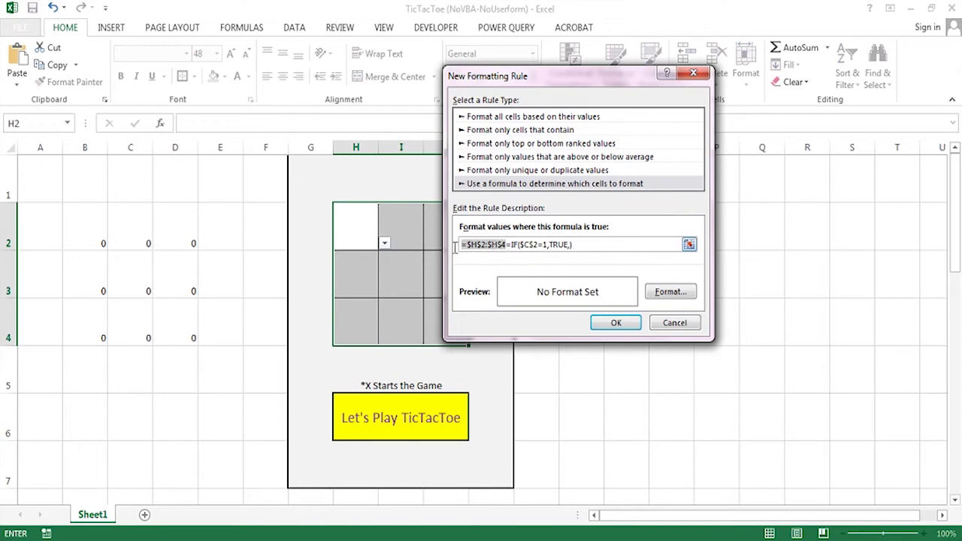
left_click(670, 292)
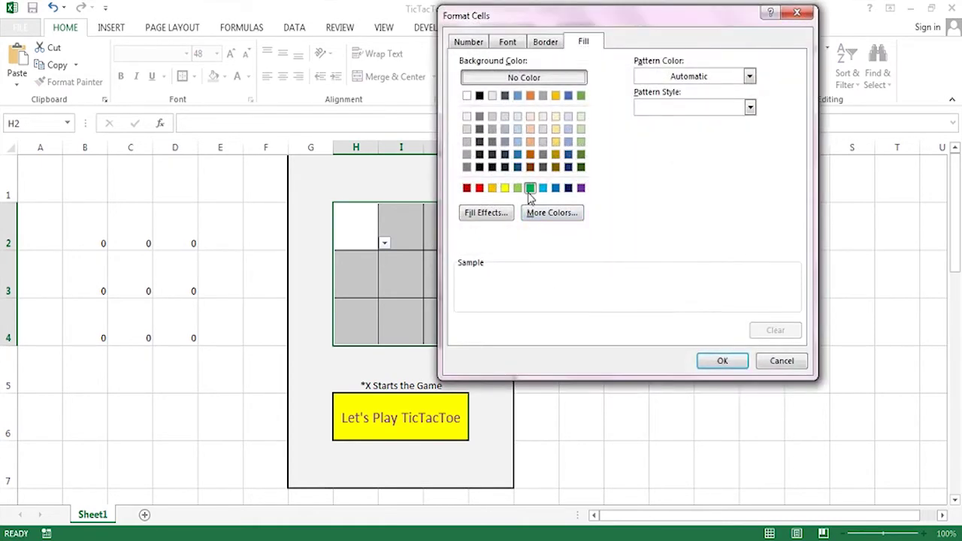
left_click(530, 187)
left_click(722, 362)
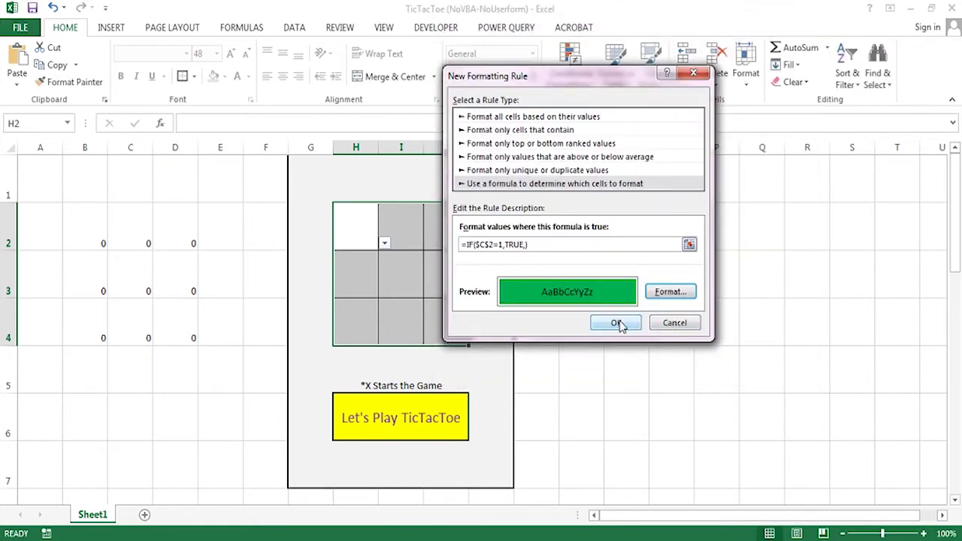
left_click(617, 324)
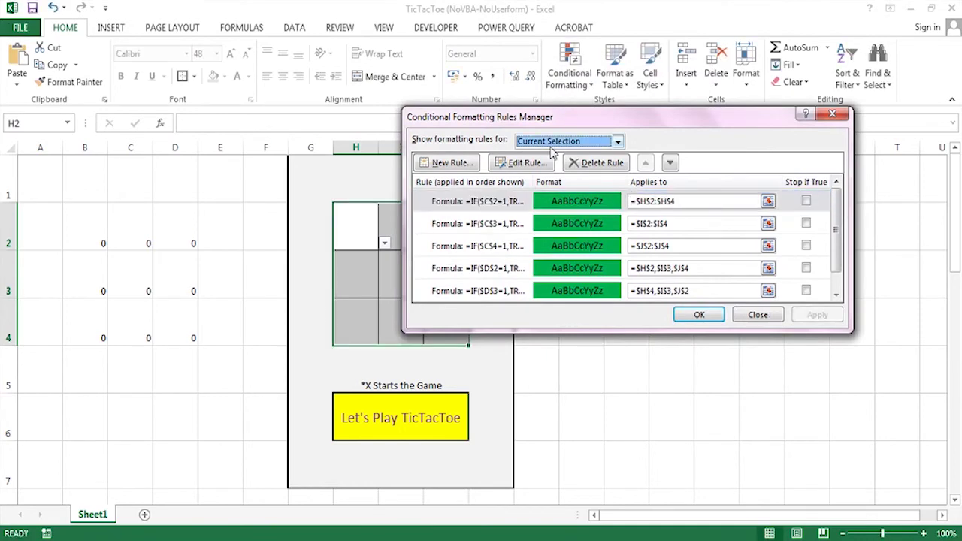
Step: Add a green-fill formula rule for row 4 that triggers when B4 equals 1
left_click(448, 163)
left_click(555, 183)
type("=$H$4:$J$4=IF($B$4=1,TRUE,)")
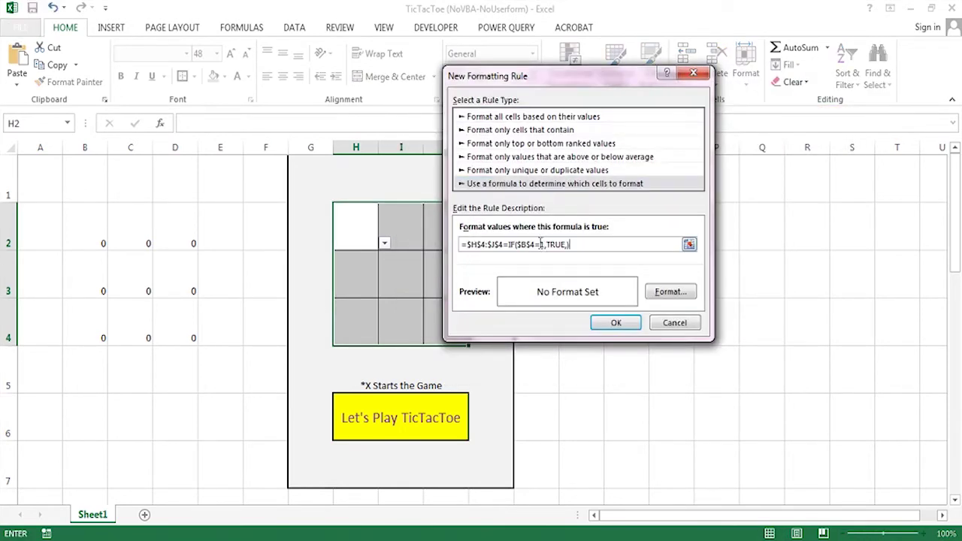
left_click_drag(503, 245, 442, 246)
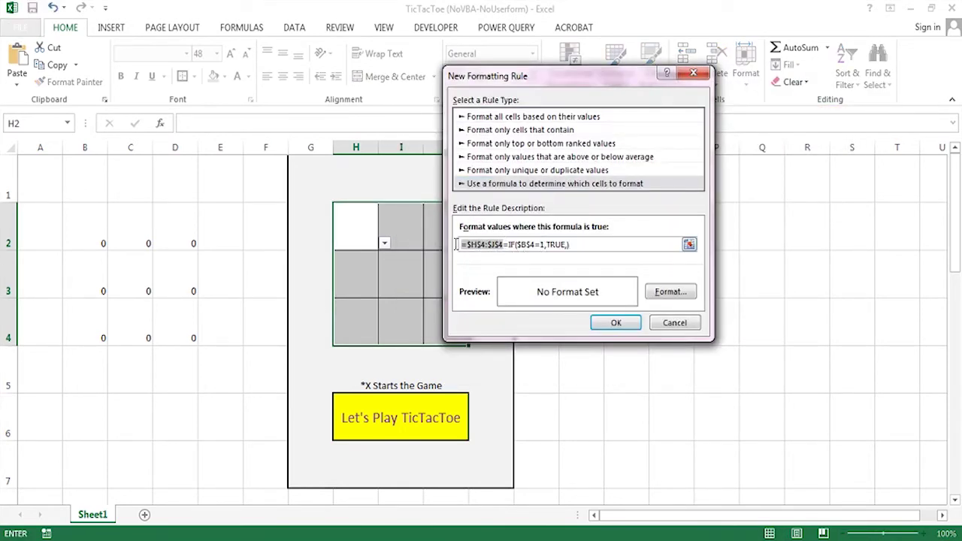
key("Delete")
left_click(669, 292)
left_click(530, 187)
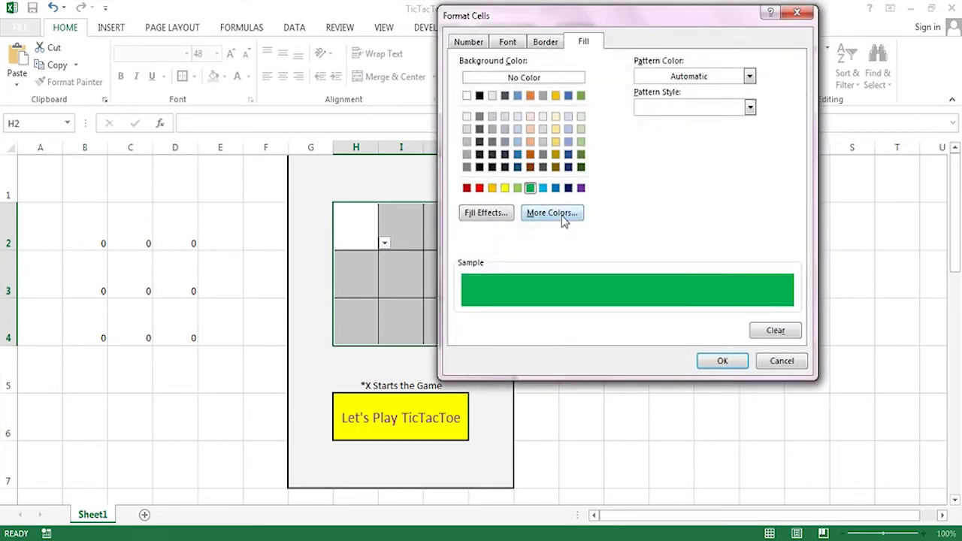
left_click(723, 361)
left_click(613, 322)
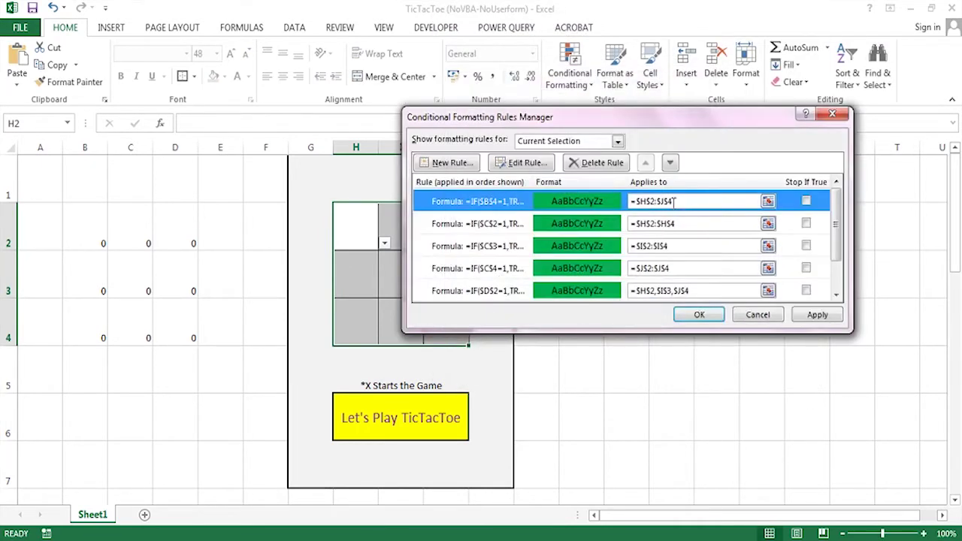
left_click(817, 314)
Step: Add a green-fill rule on H3:J3 that triggers when B3 equals 1
left_click(448, 163)
left_click(555, 184)
left_click(553, 244)
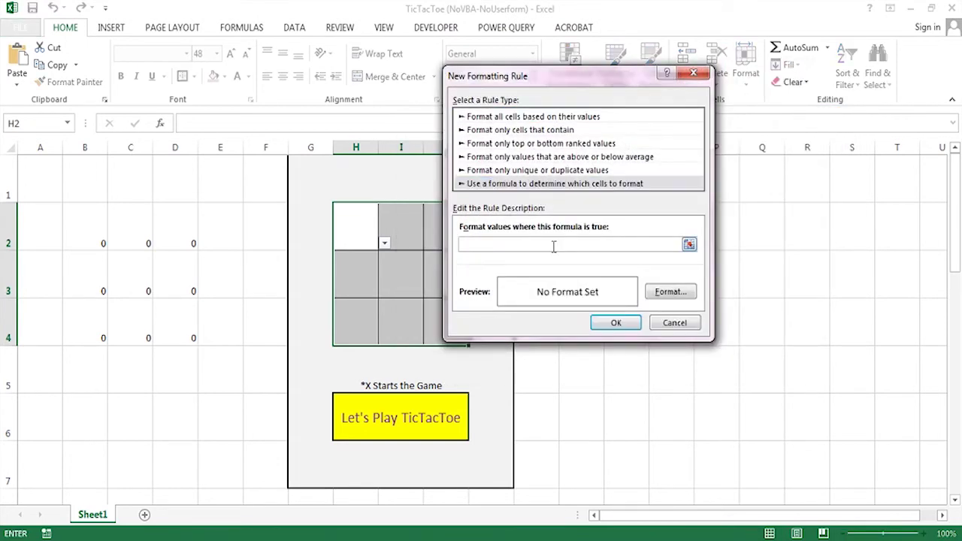
type("=$H$3:$J$3=IF($B$3=1,TRUE,)")
left_click_drag(506, 245, 461, 244)
key("ctrl+c")
key("BackSpace")
left_click(670, 292)
left_click(530, 188)
left_click(721, 361)
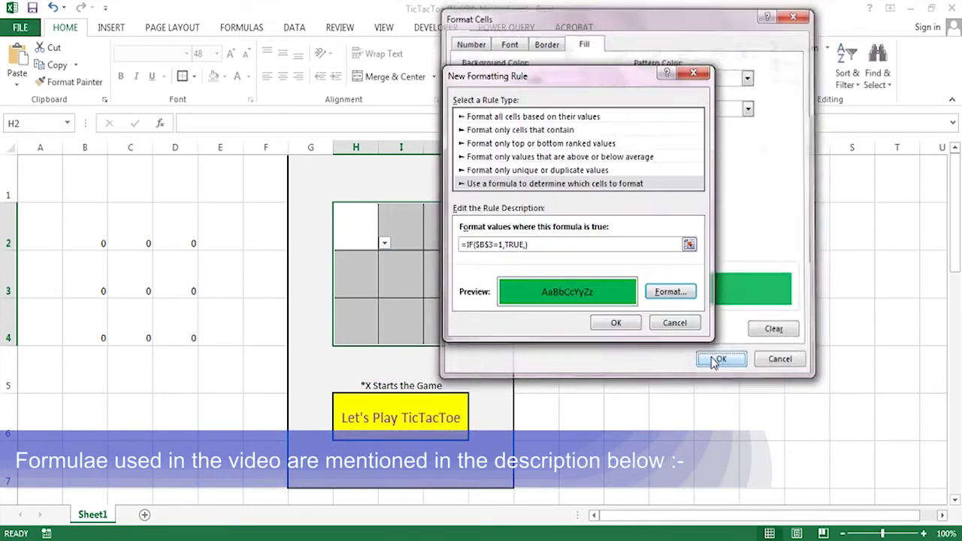
left_click(622, 327)
left_click(673, 202)
key("ctrl+v")
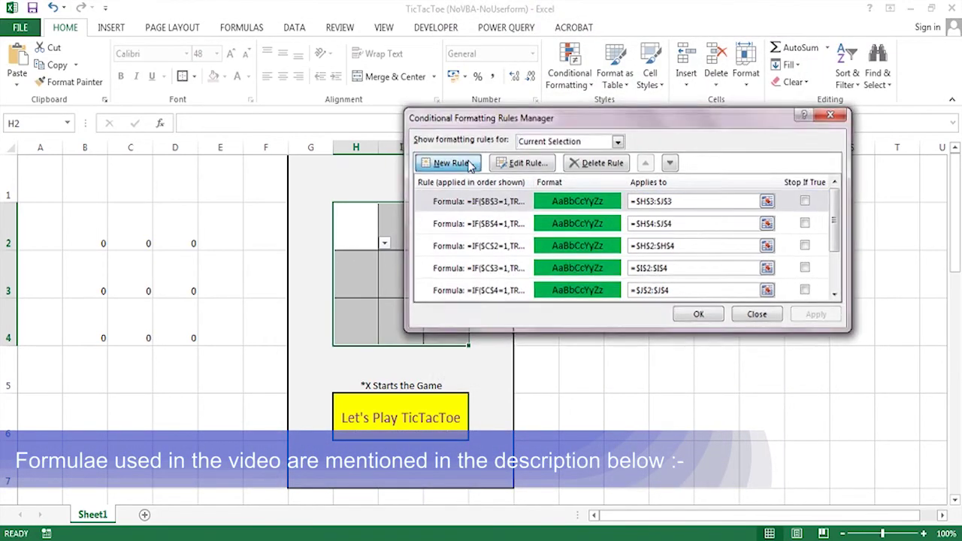
Step: Add a green-fill rule on H2:J2 that triggers when B2 equals 1
left_click(470, 165)
left_click(609, 184)
left_click(578, 244)
type("=$H$2:$J$2=IF($B$2=1,TRUE,)")
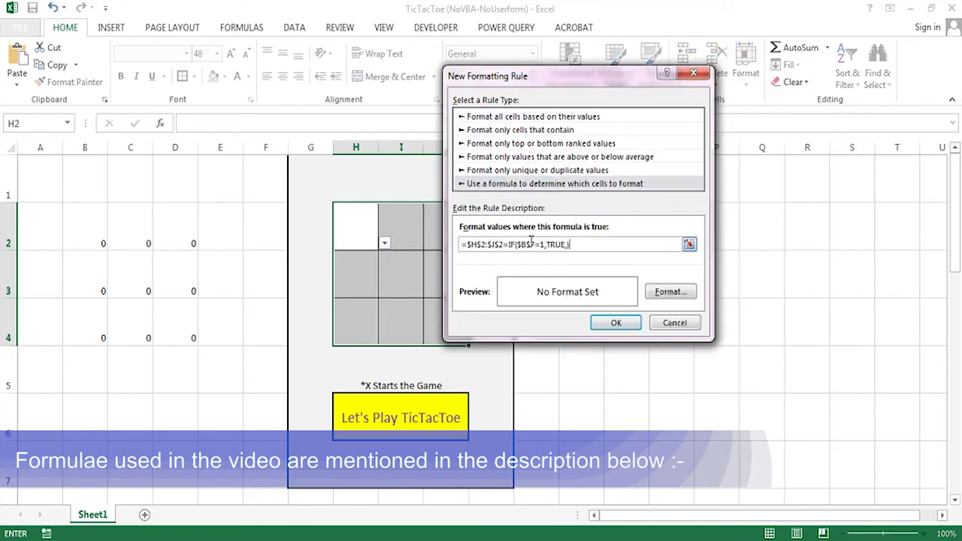
left_click_drag(503, 244, 445, 245)
key("BackSpace")
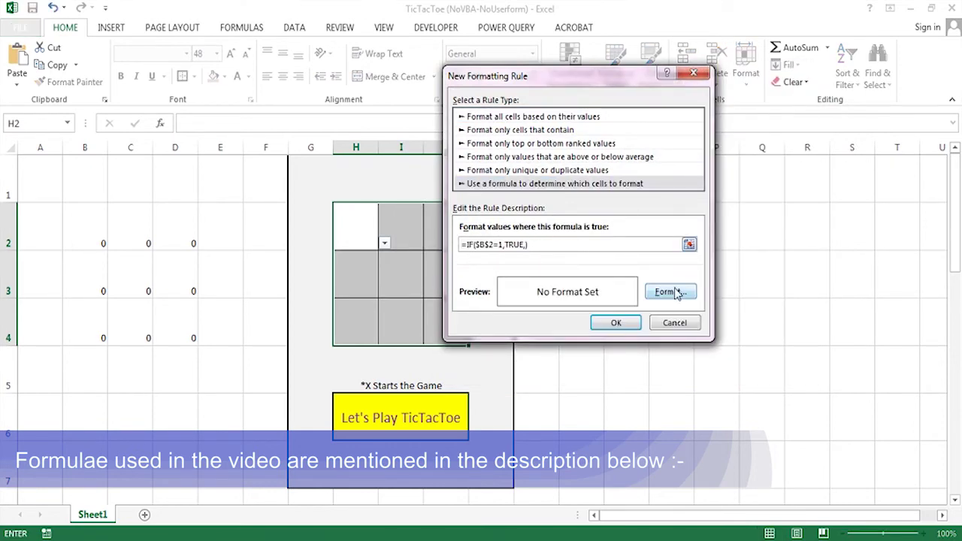
left_click(671, 292)
left_click(530, 188)
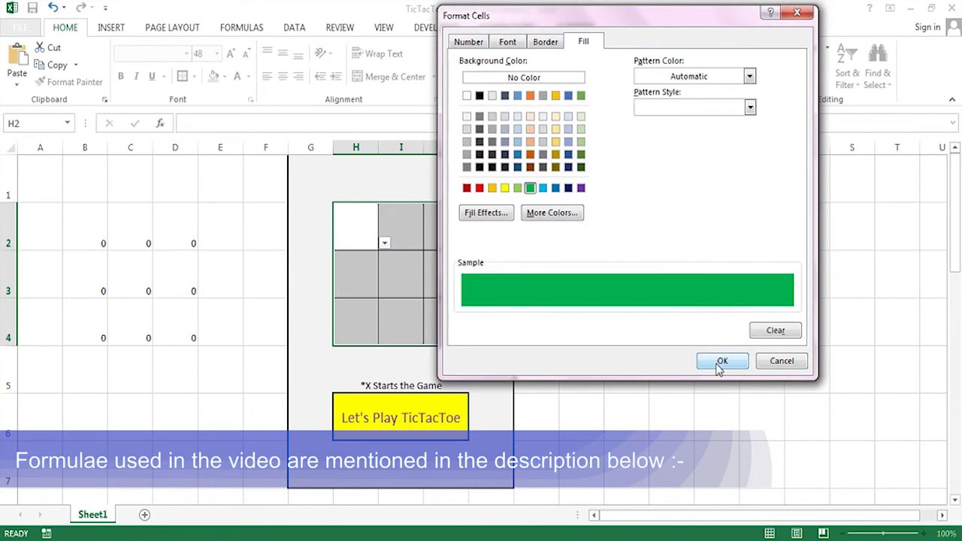
left_click(722, 361)
left_click(620, 321)
left_click(688, 202)
key("BackSpace")
type("2:$J$4")
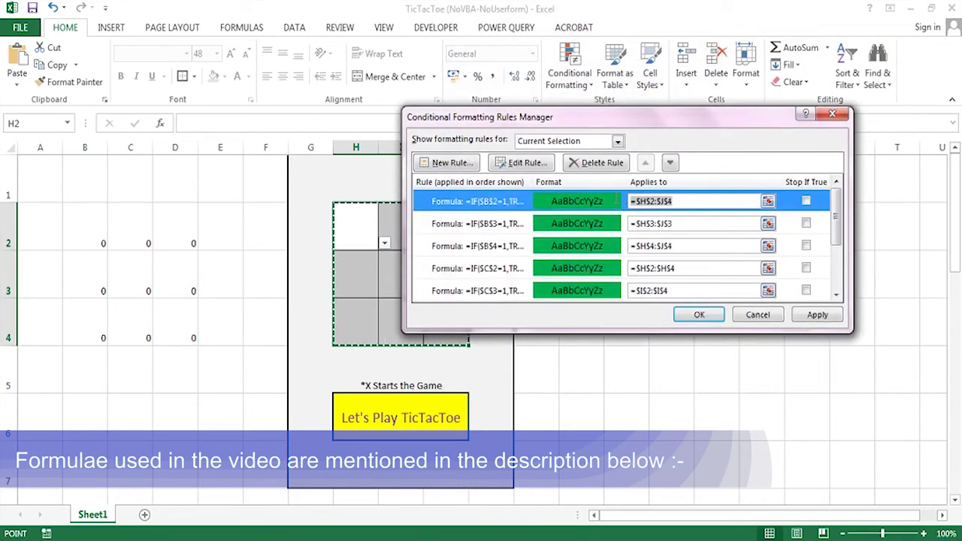
key("Return")
Step: Start a new formula rule using the pasted Input Error check formula
left_click(466, 163)
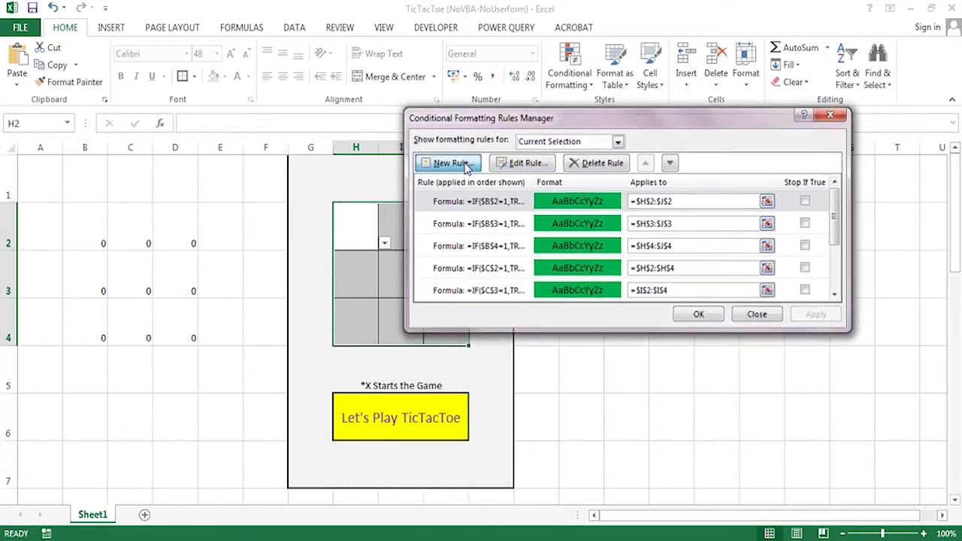
left_click(518, 184)
left_click(508, 242)
type("=$H$2:$J$4=IF($I$6=\"Input Error\",TRUE,FALSE)")
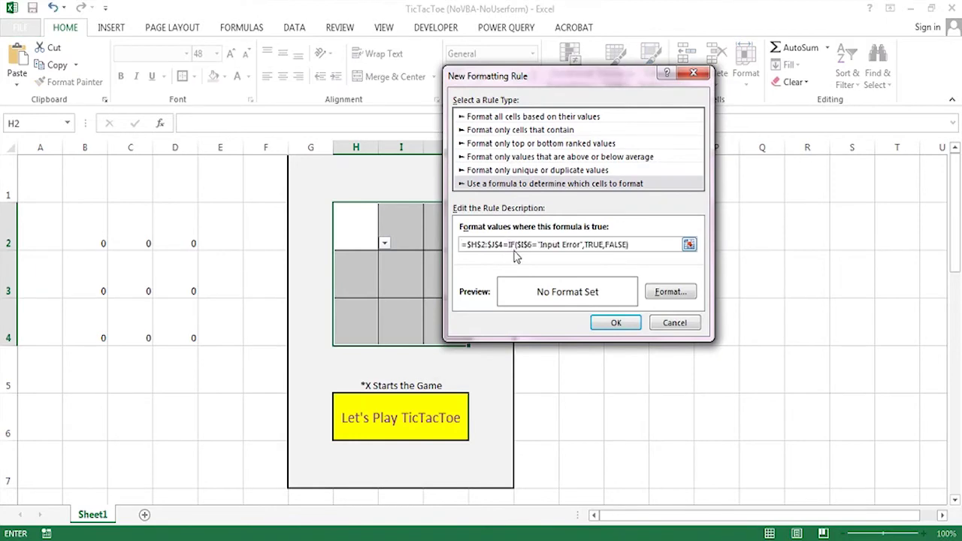
Step: Finish a red-fill rule on H2:J4 for when I6 reads "Input Error"
left_click_drag(531, 248, 458, 248)
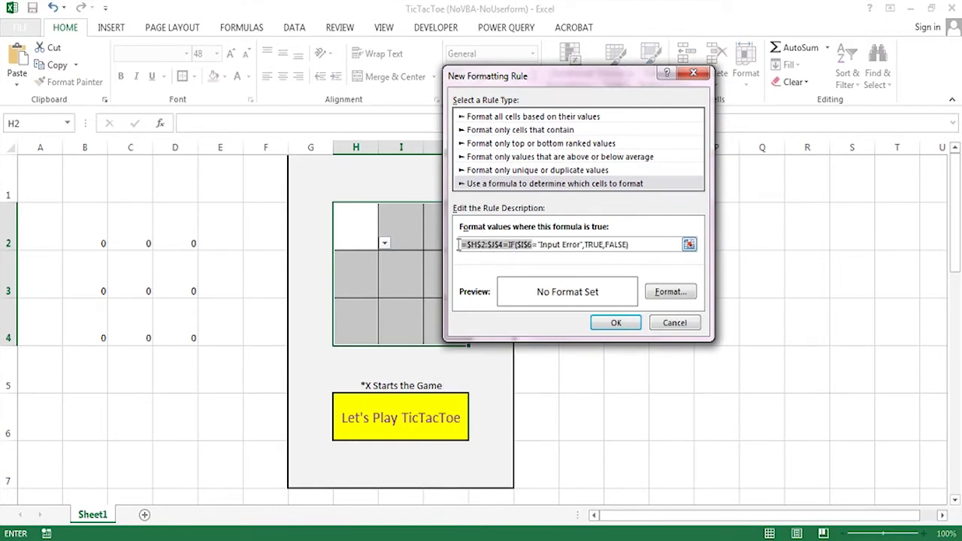
key("Delete")
left_click(670, 292)
left_click(479, 188)
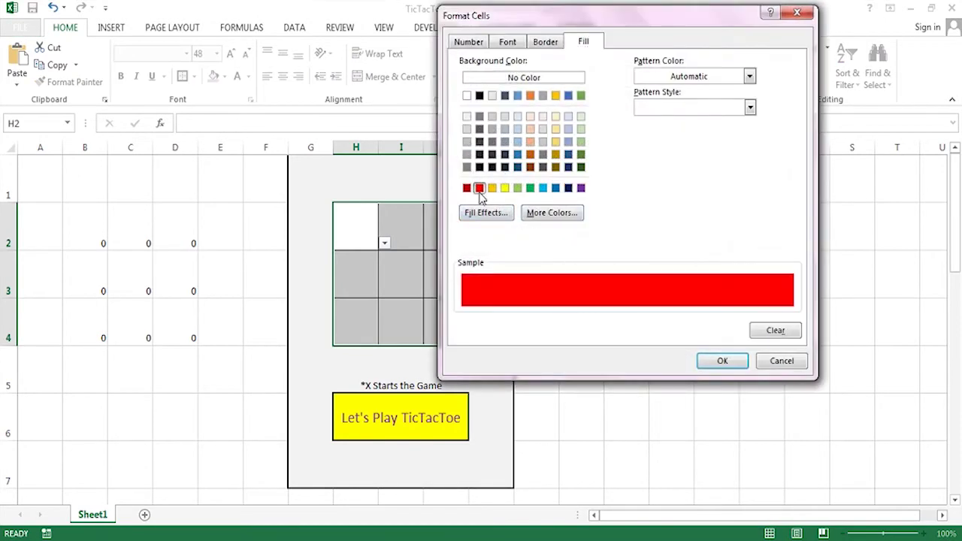
left_click(718, 363)
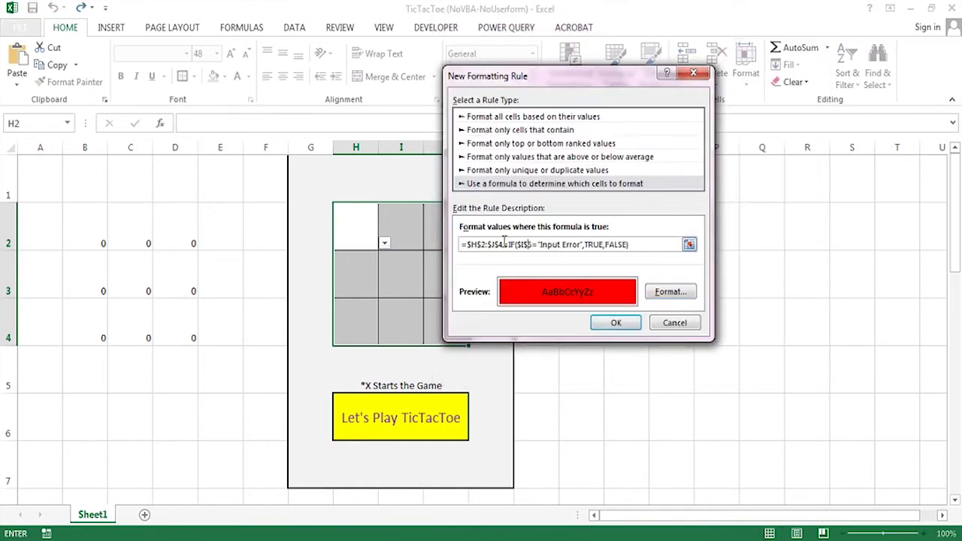
left_click_drag(487, 245, 460, 247)
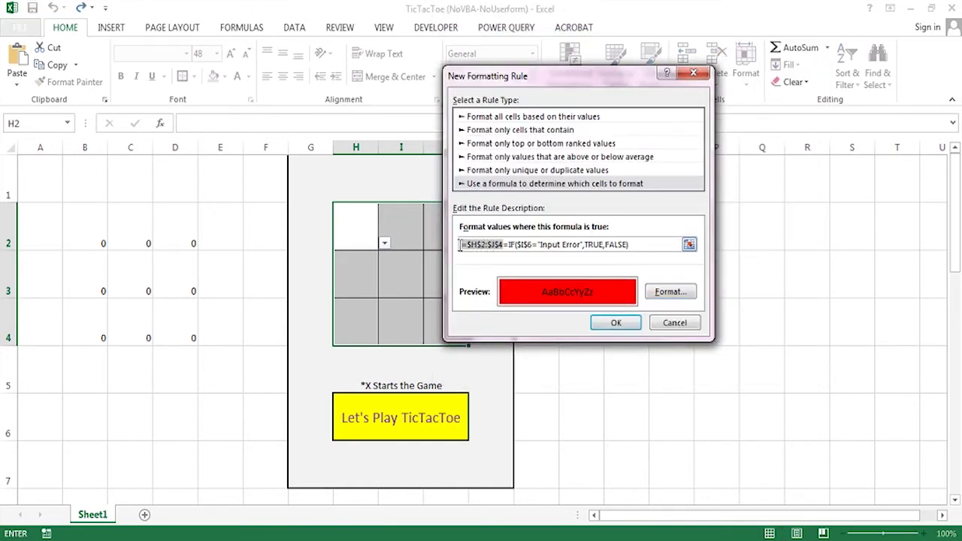
key("Delete")
left_click(616, 323)
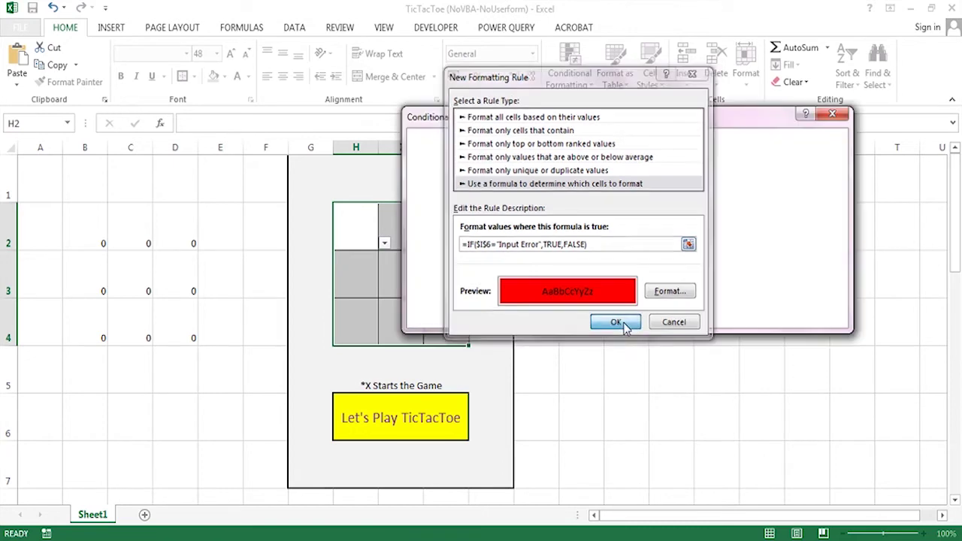
left_click(654, 201)
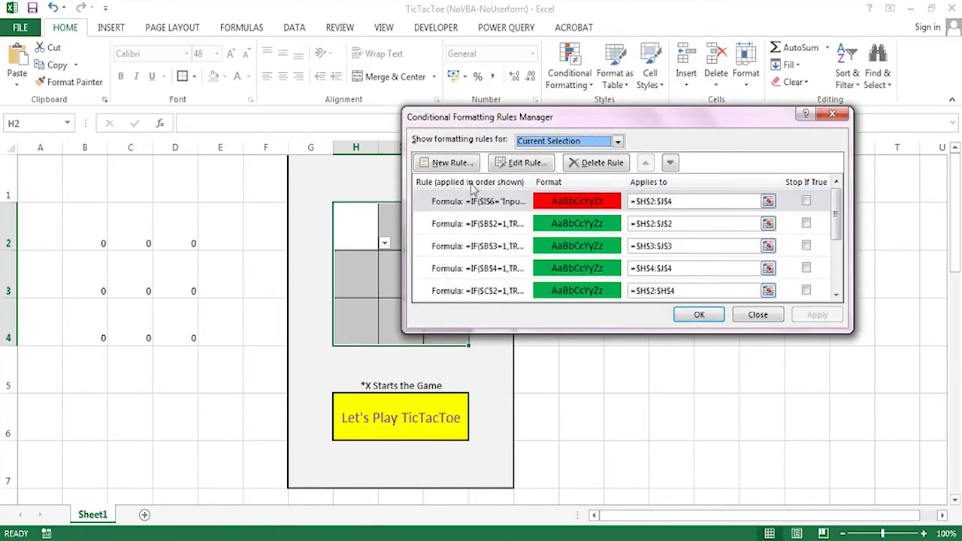
Step: Add a red-fill rule on H2:J4 that triggers when D4 equals 1
left_click(449, 162)
left_click(537, 184)
left_click(520, 245)
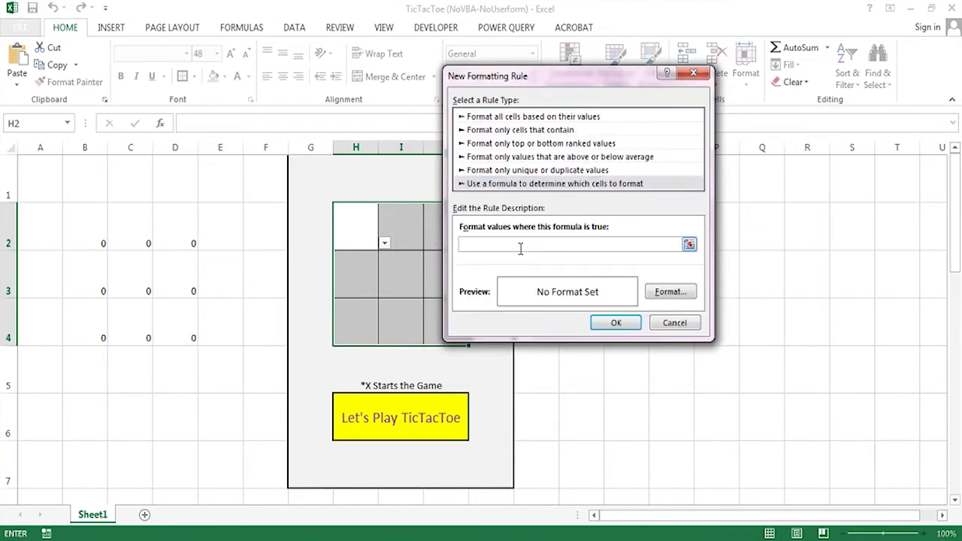
key("ctrl+v")
left_click_drag(505, 245, 471, 246)
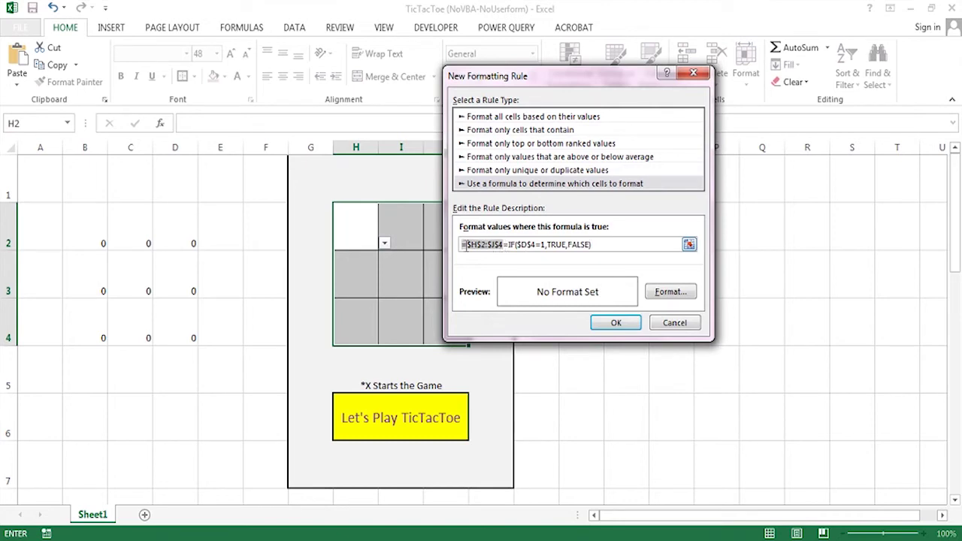
key("Delete")
left_click(670, 292)
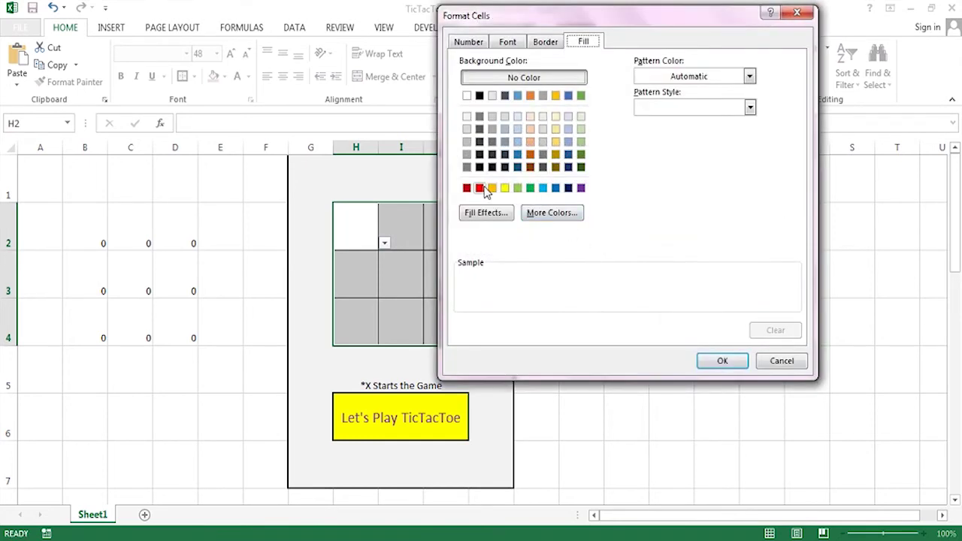
left_click(480, 188)
left_click(722, 360)
left_click(613, 323)
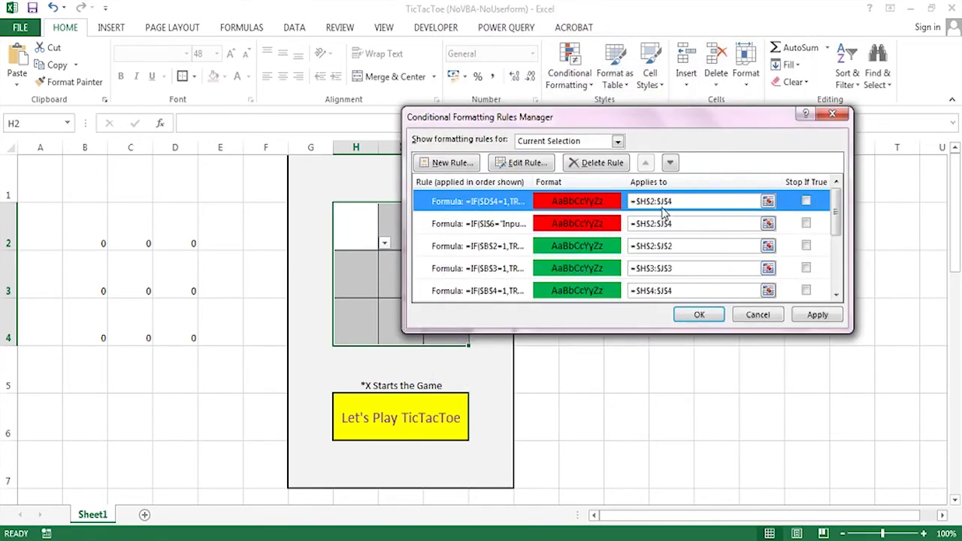
Step: Add a red-fill rule on the grid for when I6 reads "*X Starts the Game!"
left_click(449, 164)
left_click(557, 184)
left_click(540, 244)
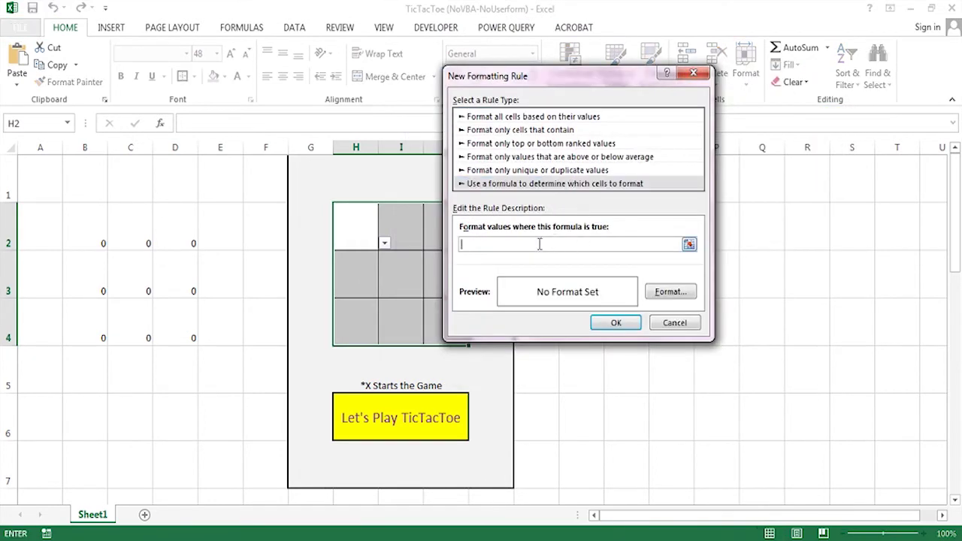
key("ctrl+v")
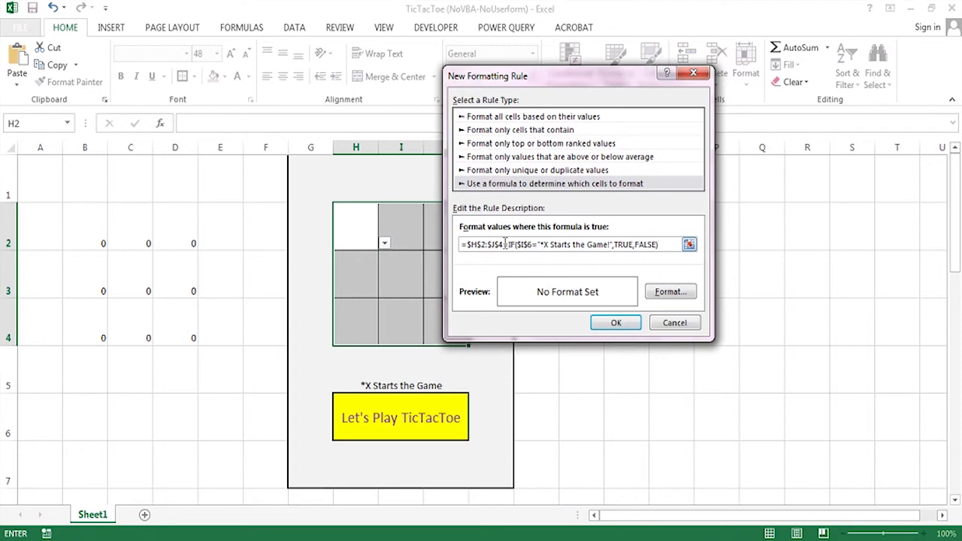
left_click_drag(506, 244, 454, 245)
key("Delete")
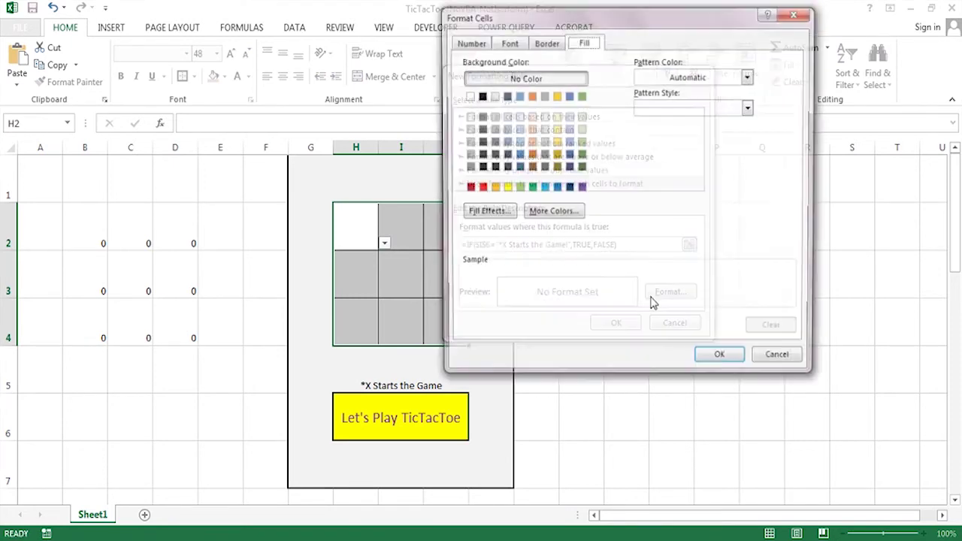
left_click(652, 292)
left_click(480, 188)
left_click(722, 361)
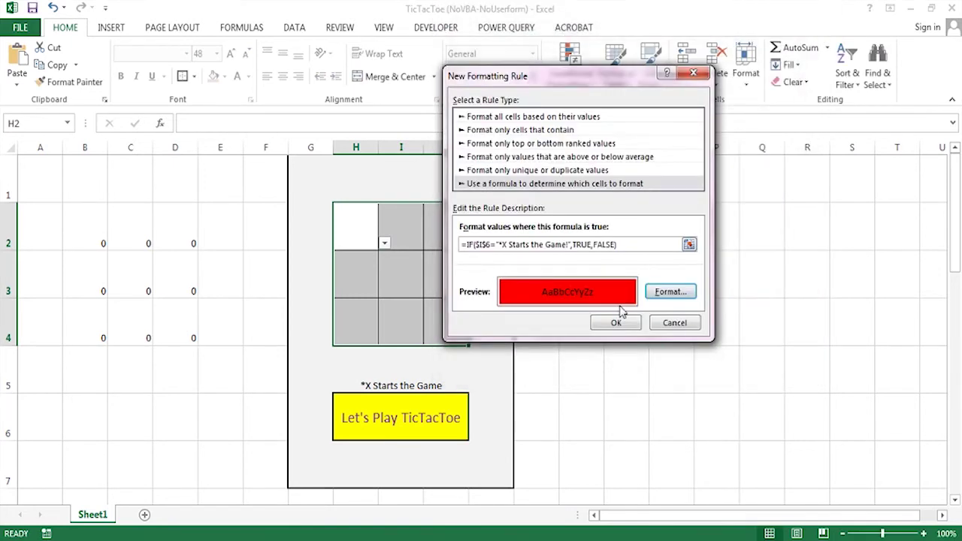
left_click(623, 314)
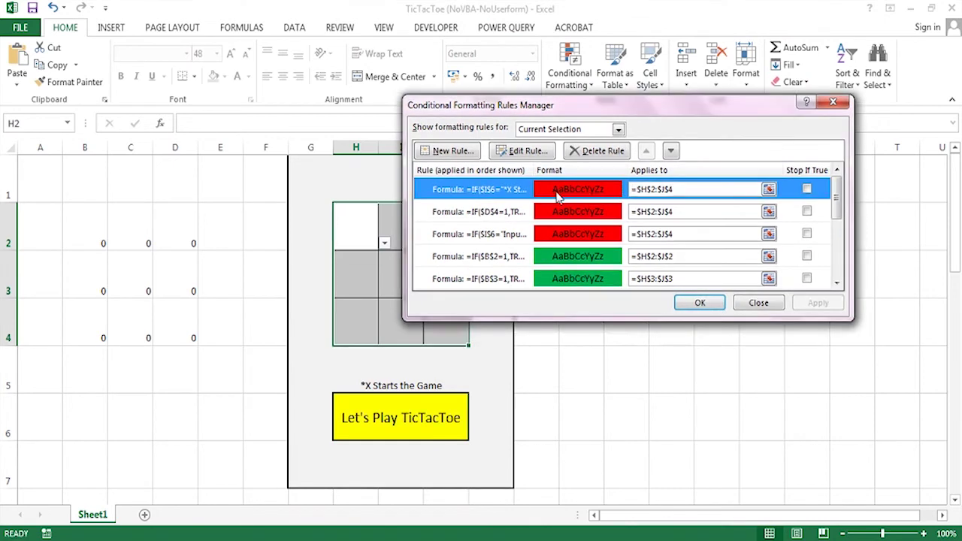
Step: Add a second "*X Starts the Game!" red rule applied to =$H$6:$J$6, then apply and close
left_click(448, 151)
left_click(541, 173)
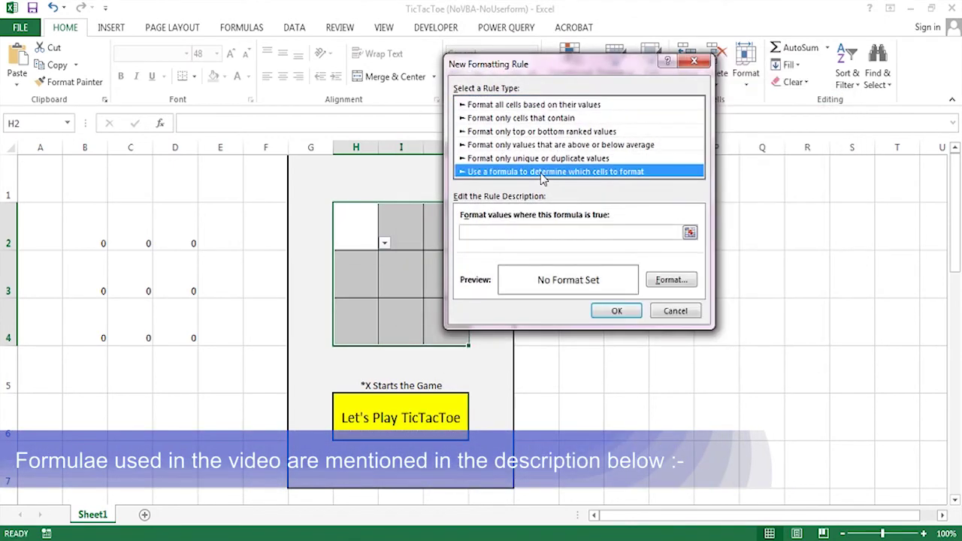
left_click(549, 230)
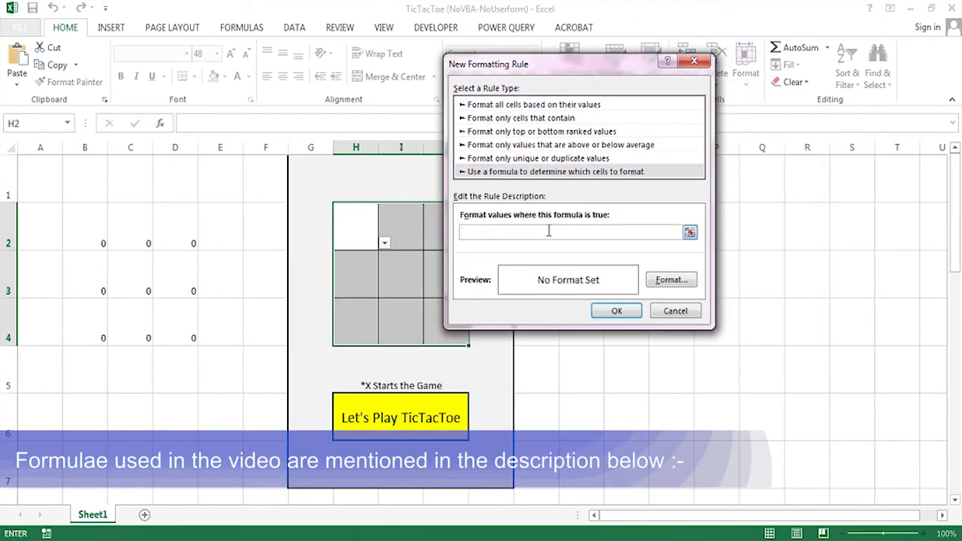
key("ctrl+v")
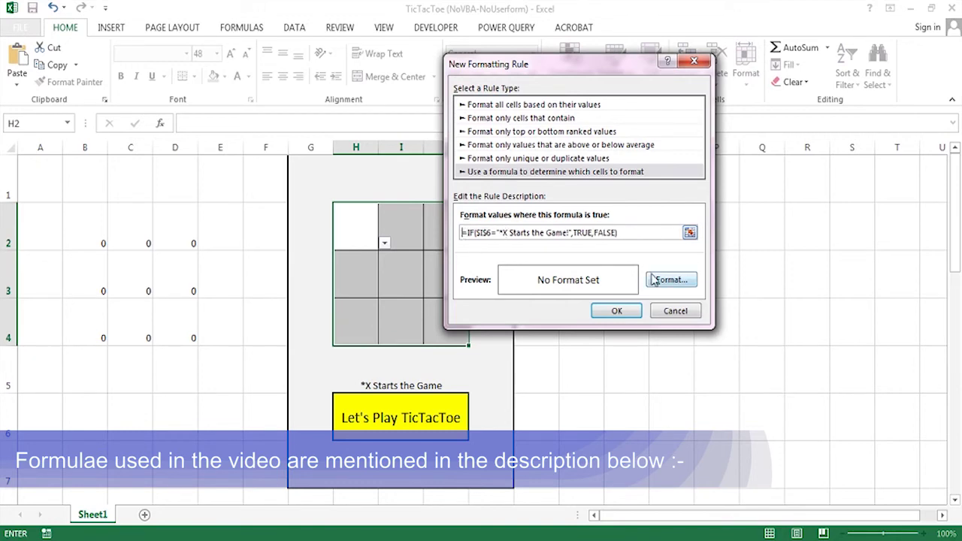
left_click(670, 279)
left_click(582, 34)
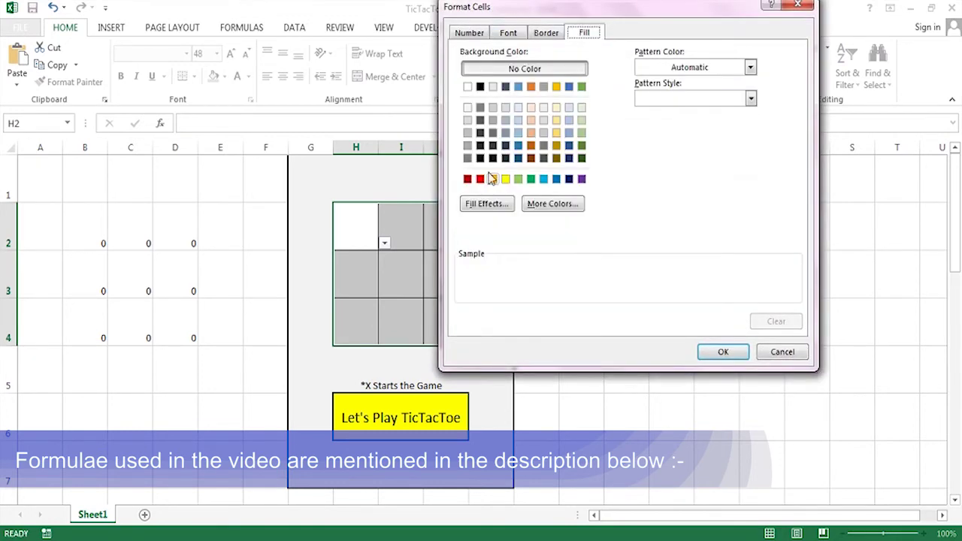
left_click(478, 189)
left_click(699, 352)
left_click(616, 310)
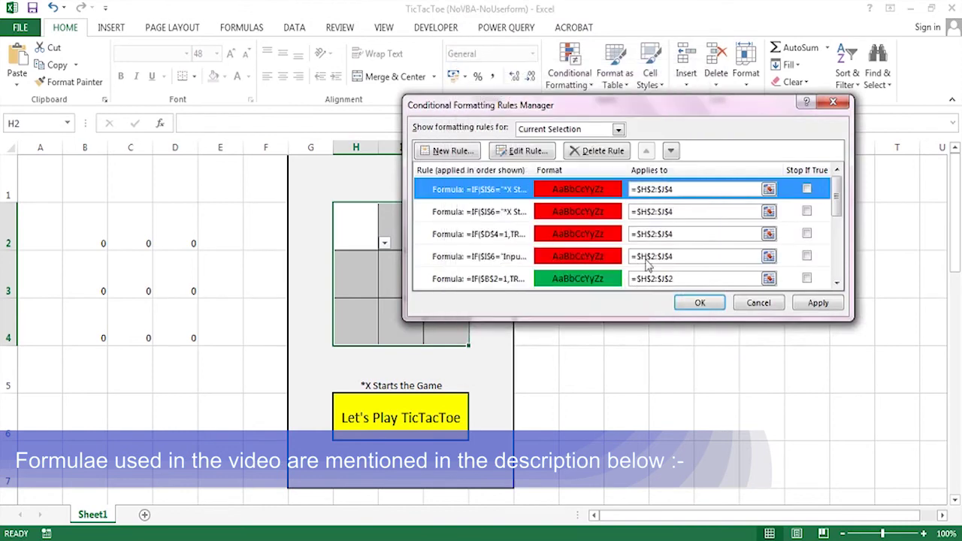
type("=$H$6:$J$6")
left_click(818, 303)
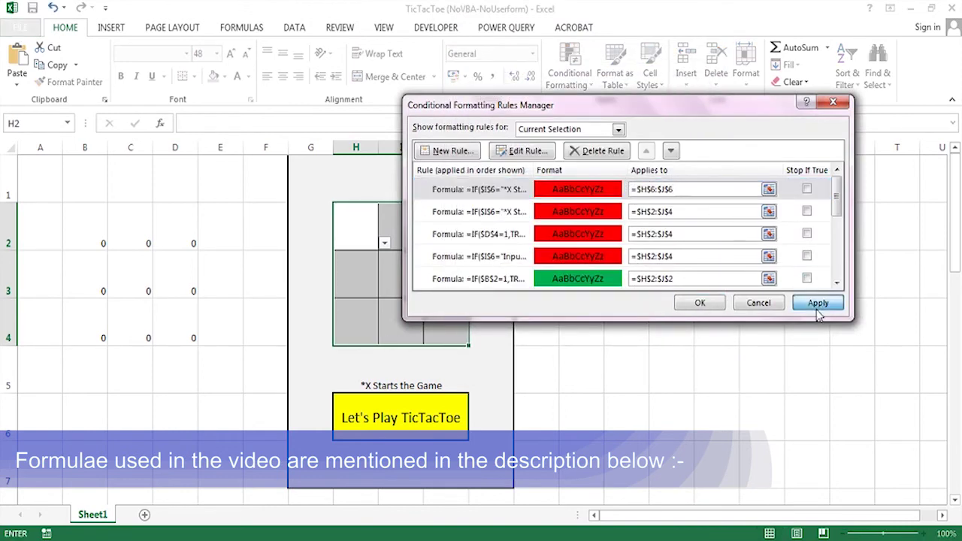
left_click(700, 303)
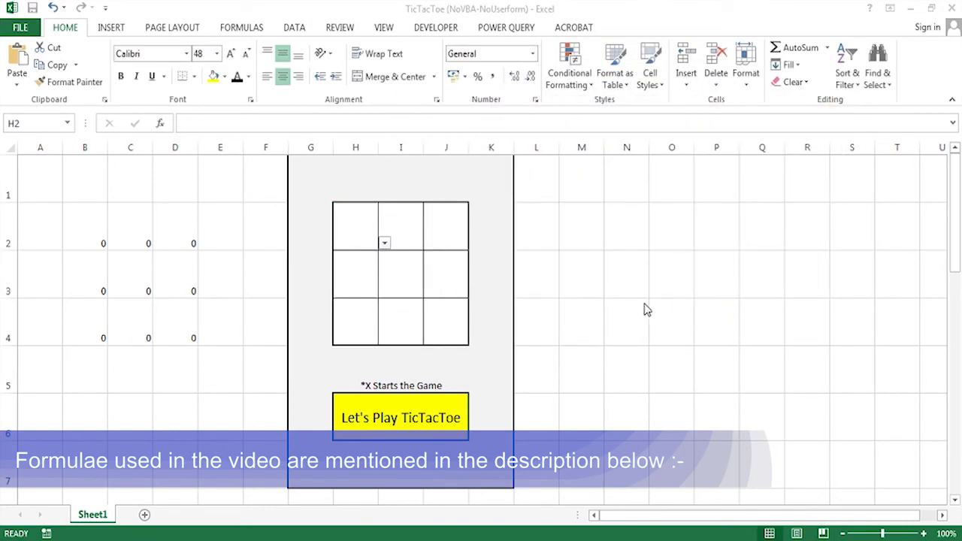
Step: Hide the helper zeros in B2:D4 by giving them a white font colour
left_click(261, 236)
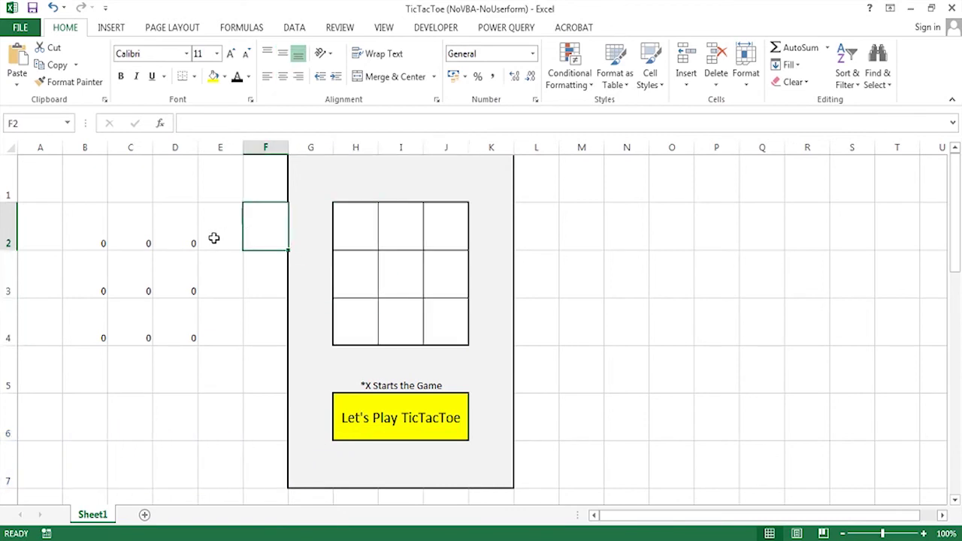
mouse_move(94, 236)
left_mouse_down()
mouse_move(135, 258)
mouse_move(180, 331)
left_mouse_up()
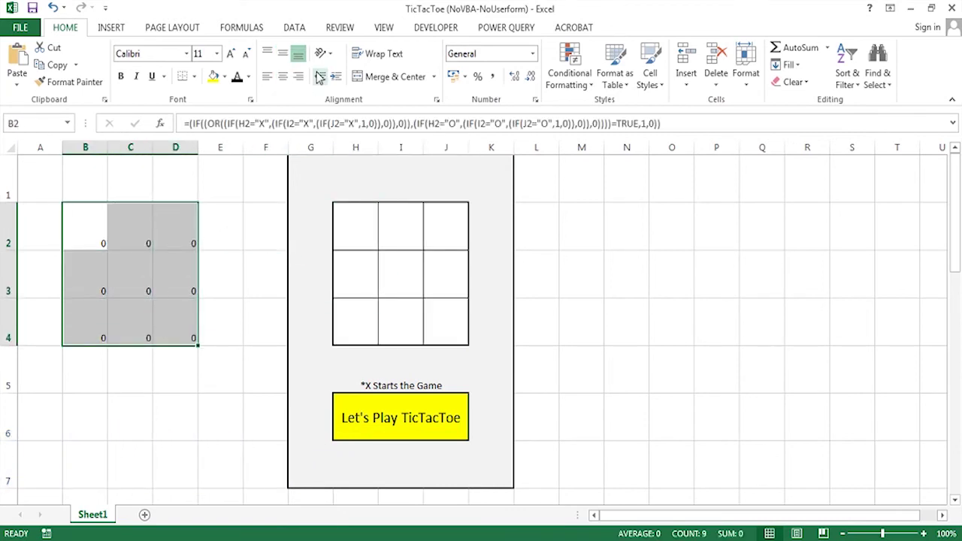
left_click(250, 79)
left_click(241, 123)
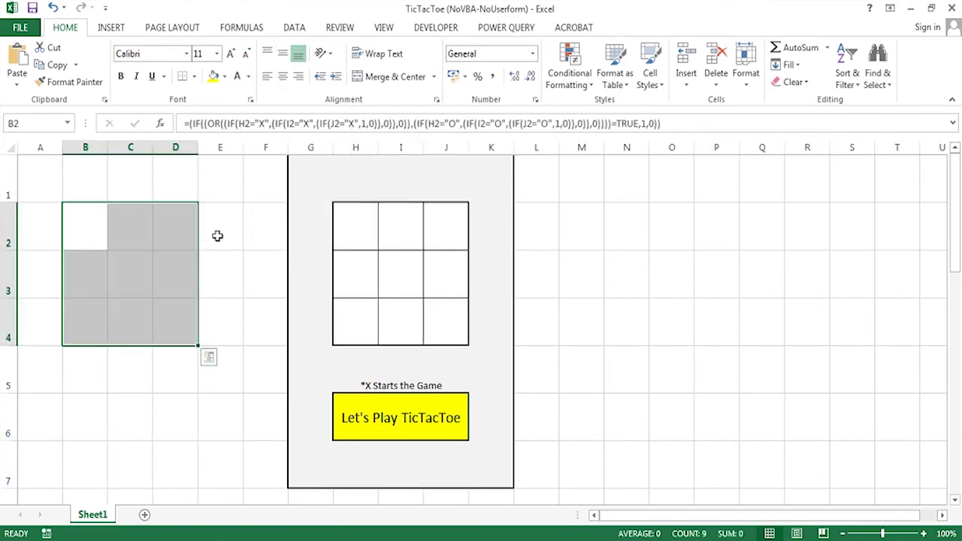
left_click(246, 192)
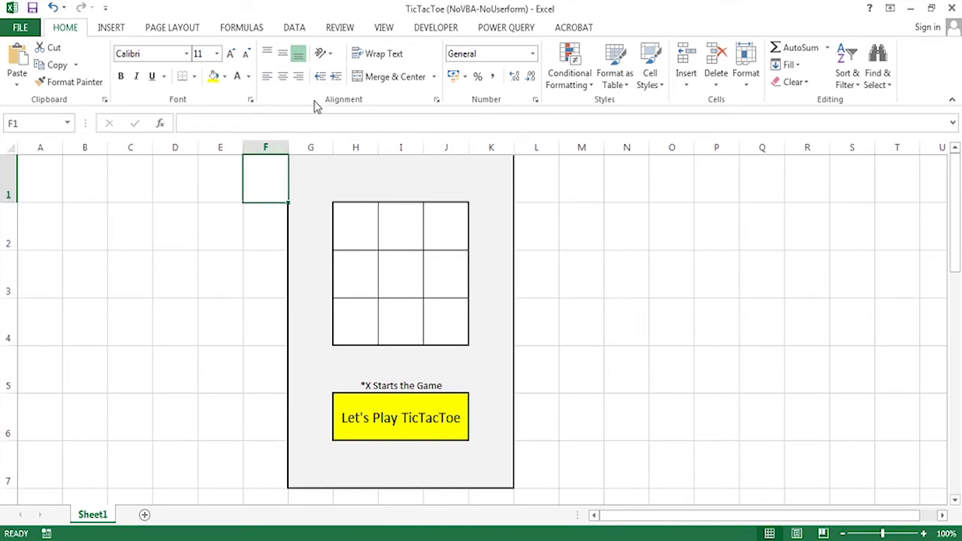
Step: Clear the Locked protection setting on the game grid H2:J4
mouse_move(354, 226)
left_mouse_down()
mouse_move(444, 294)
mouse_move(444, 323)
left_mouse_up()
right_click(439, 239)
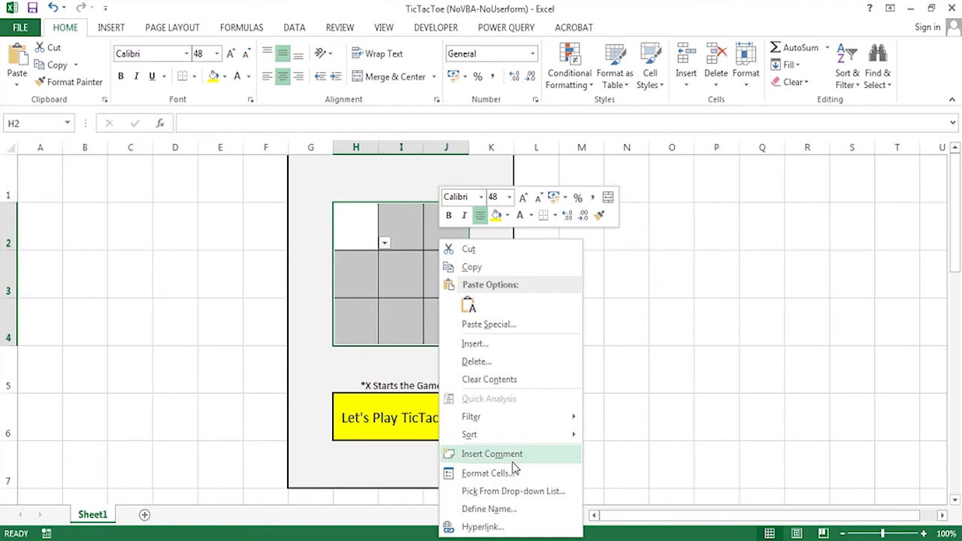
left_click(485, 473)
left_click(564, 231)
left_click(359, 253)
left_click(358, 256)
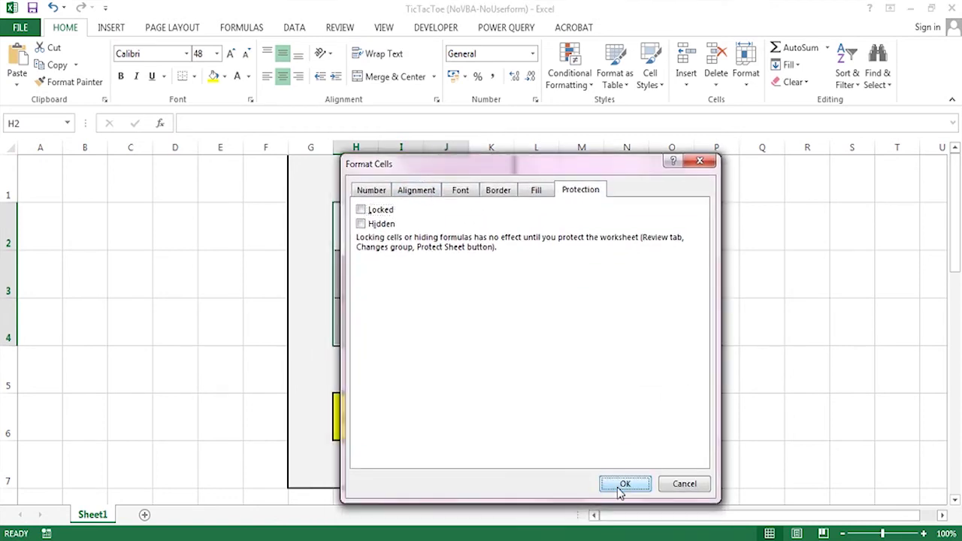
left_click(621, 488)
left_click(203, 339)
Step: Protect Sheet1 with a password
right_click(98, 517)
left_click(139, 424)
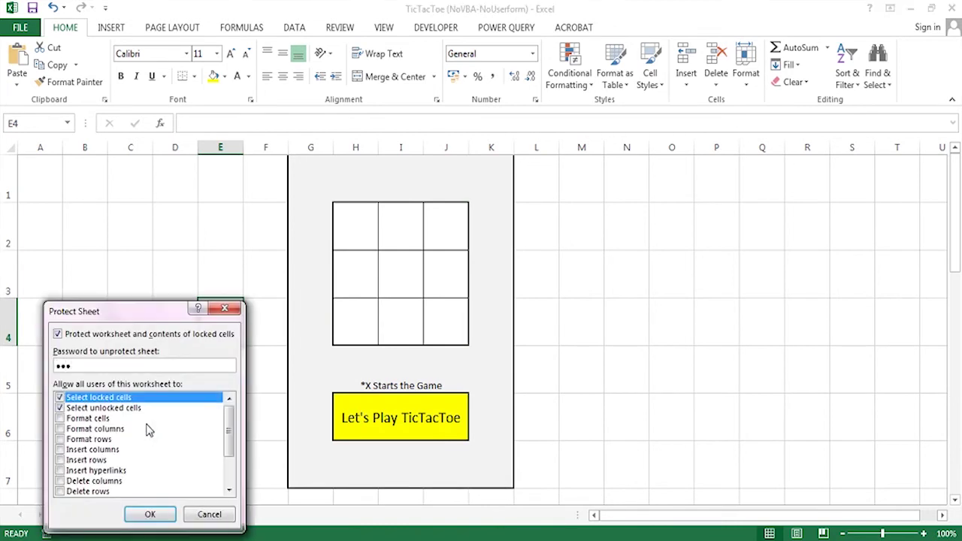
left_click(150, 515)
key("Return")
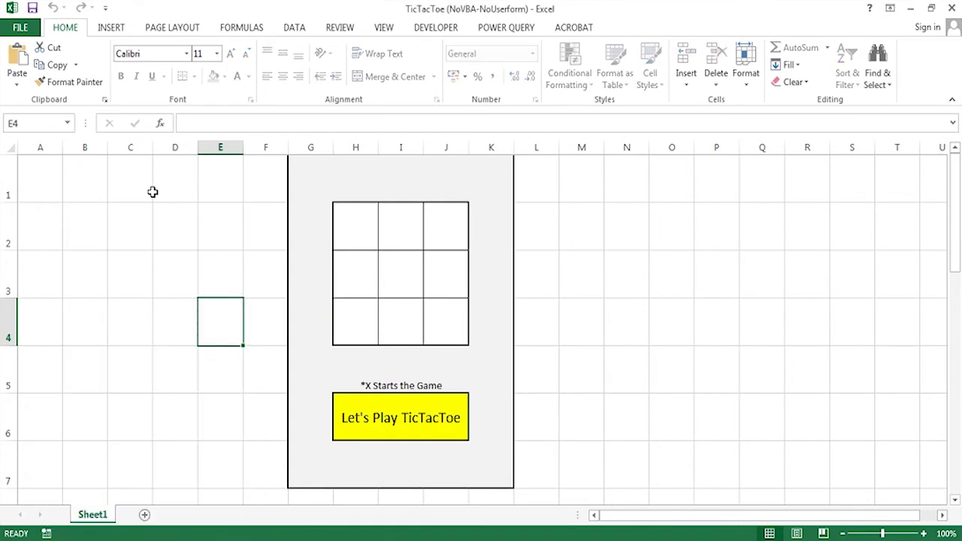
Step: Hide the worksheet gridlines from the View tab
left_click(299, 31)
left_click(385, 30)
left_click(298, 30)
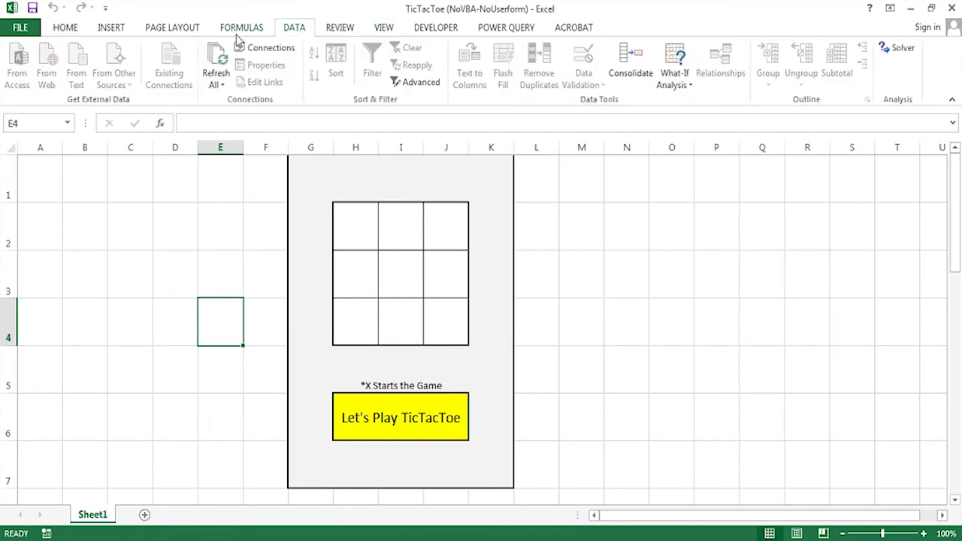
left_click(378, 28)
left_click(179, 79)
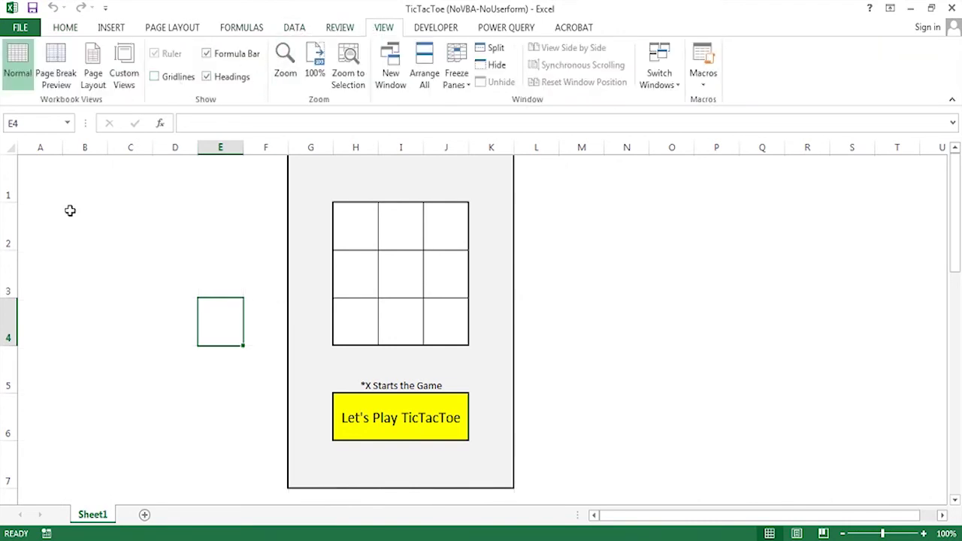
Step: Start a test game on H2:J4 with X in I3 and O in J2
left_click_drag(365, 212, 445, 320)
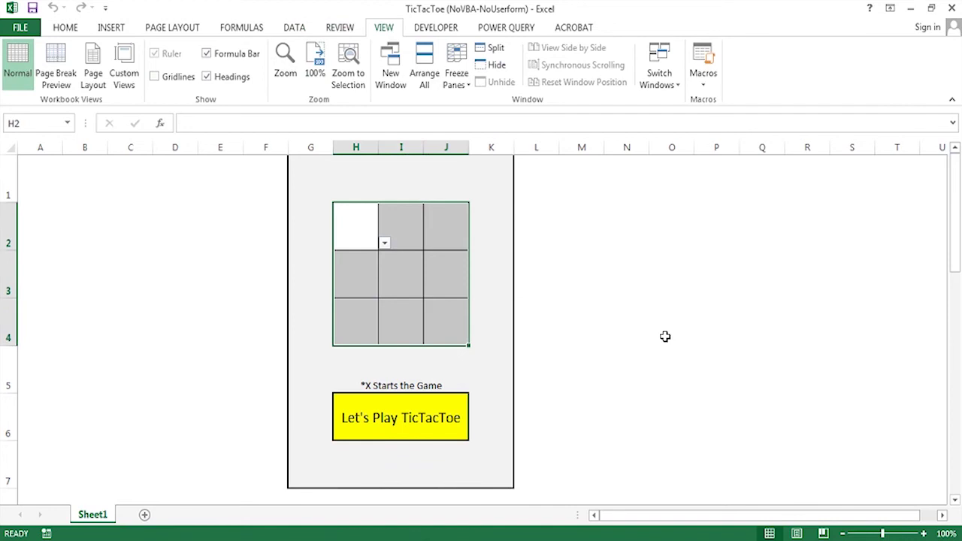
left_click(421, 293)
left_click(406, 313)
left_click(430, 291)
left_click(410, 304)
left_click(446, 235)
left_click(474, 242)
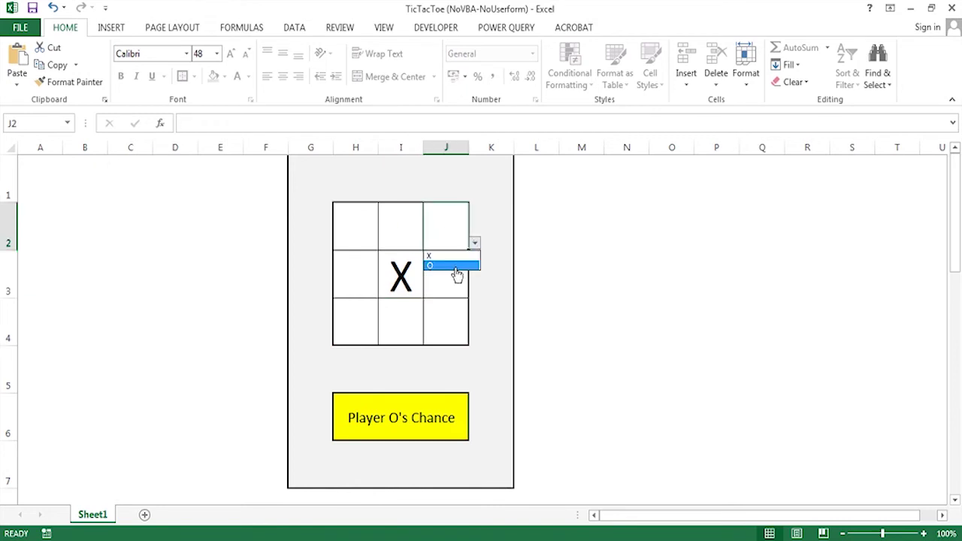
left_click(456, 267)
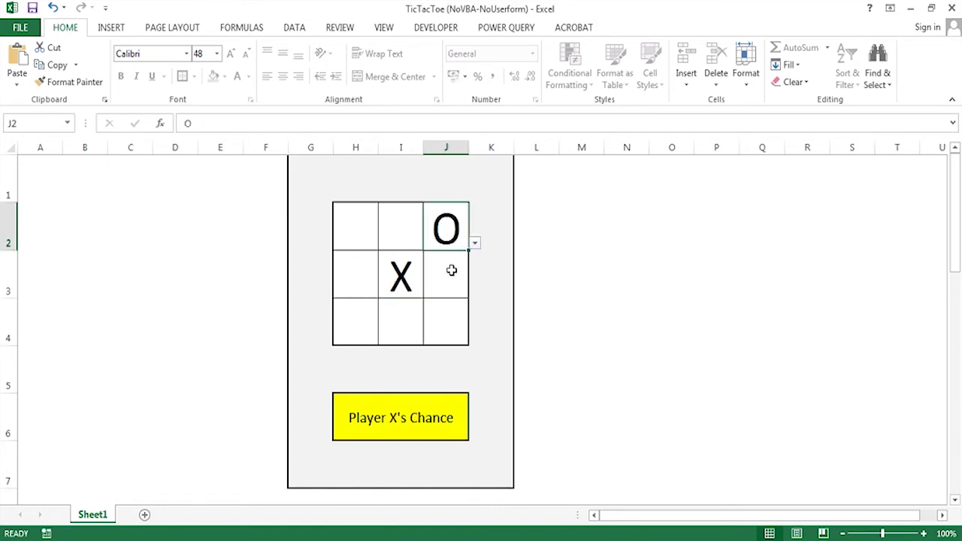
Step: Put X in J3, test an out-of-turn X in J4 then make it O, and win row 3 with X in H3
left_click(451, 269)
left_click(474, 291)
left_click(454, 303)
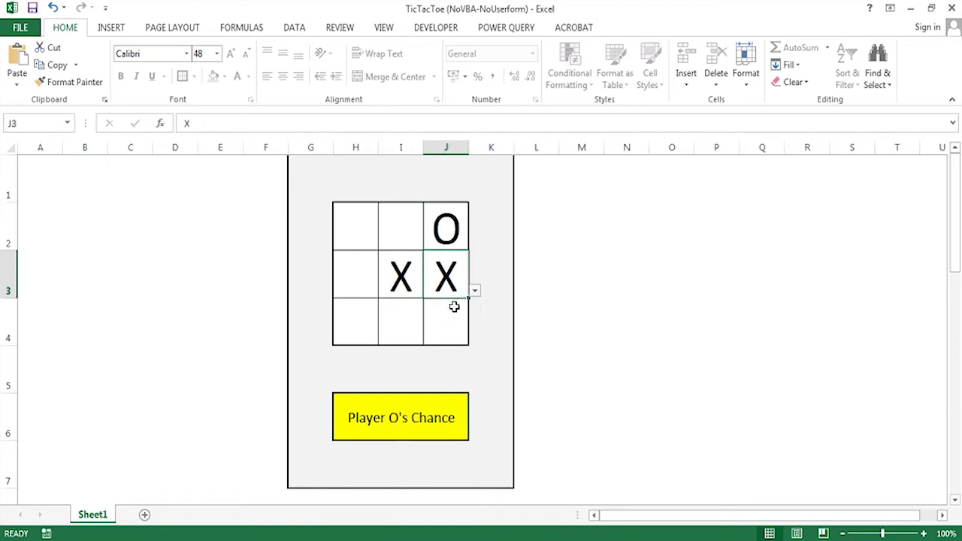
left_click(451, 321)
left_click(474, 338)
left_click(454, 354)
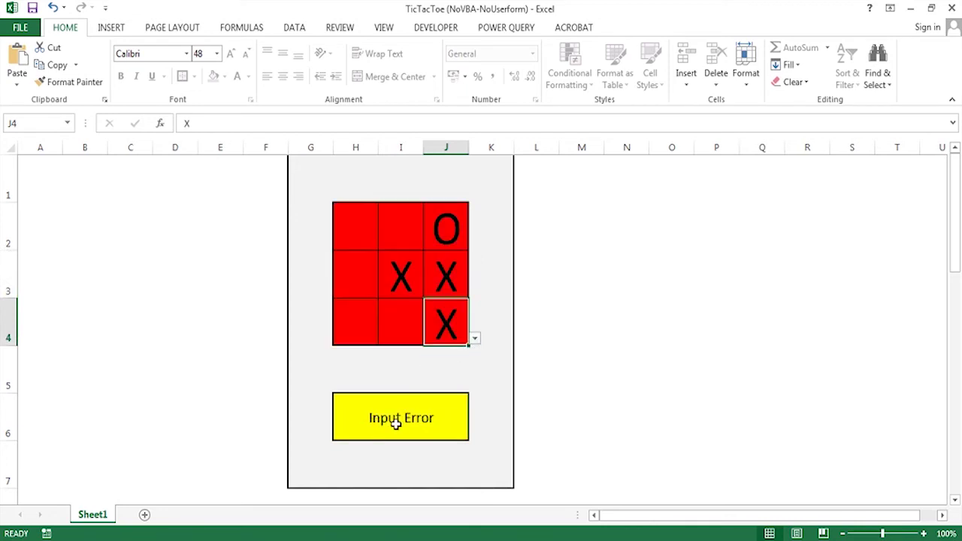
left_click(474, 338)
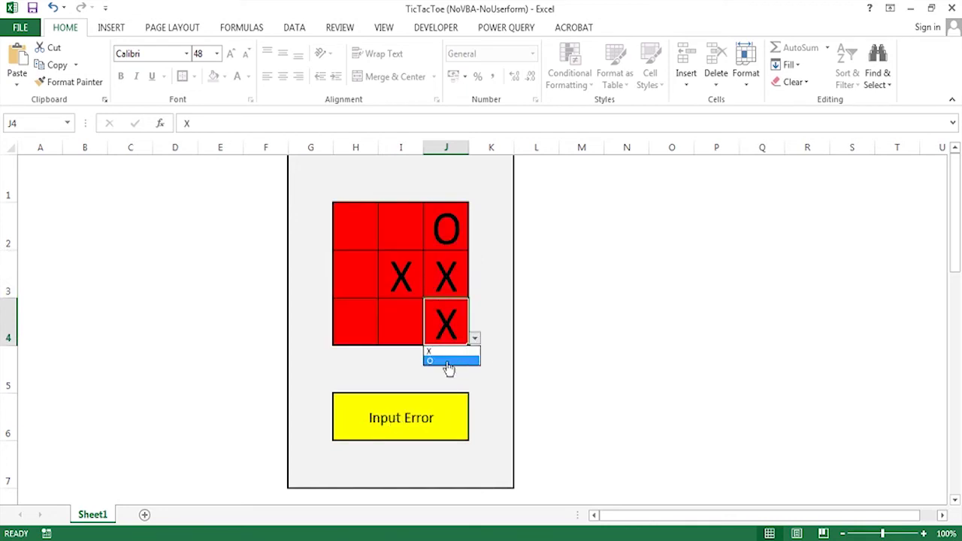
left_click(447, 362)
left_click(373, 292)
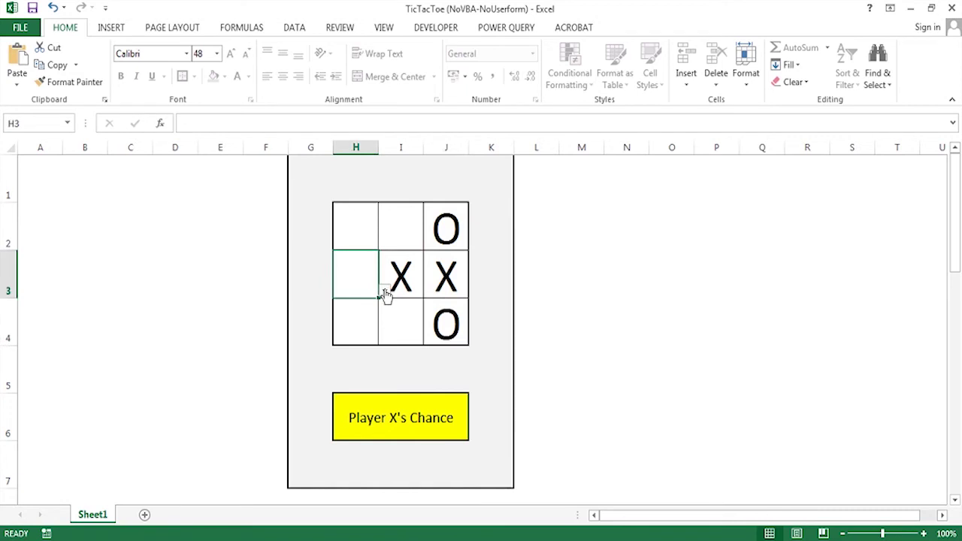
left_click(376, 309)
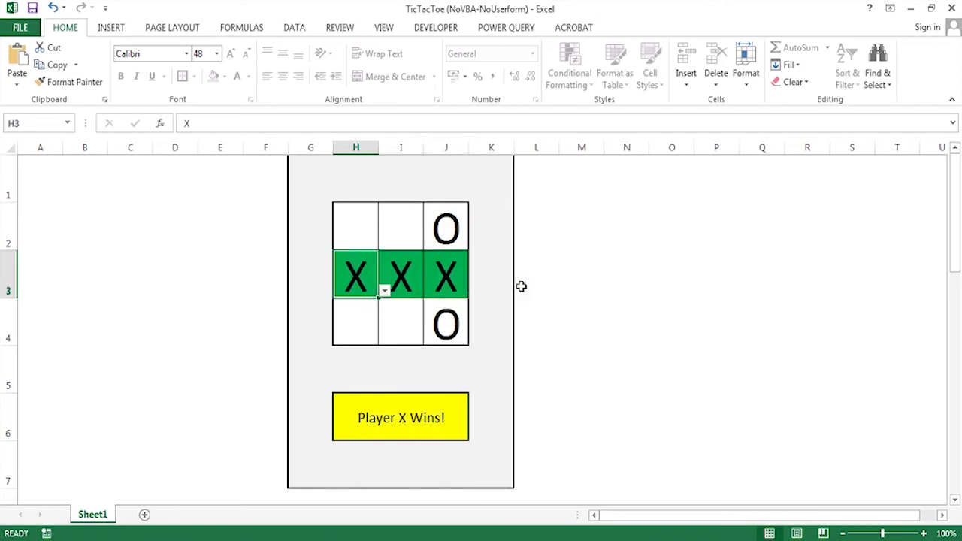
Step: Clear the board's contents and begin a new game with X in I3 and O in H4
left_click_drag(355, 225, 447, 323)
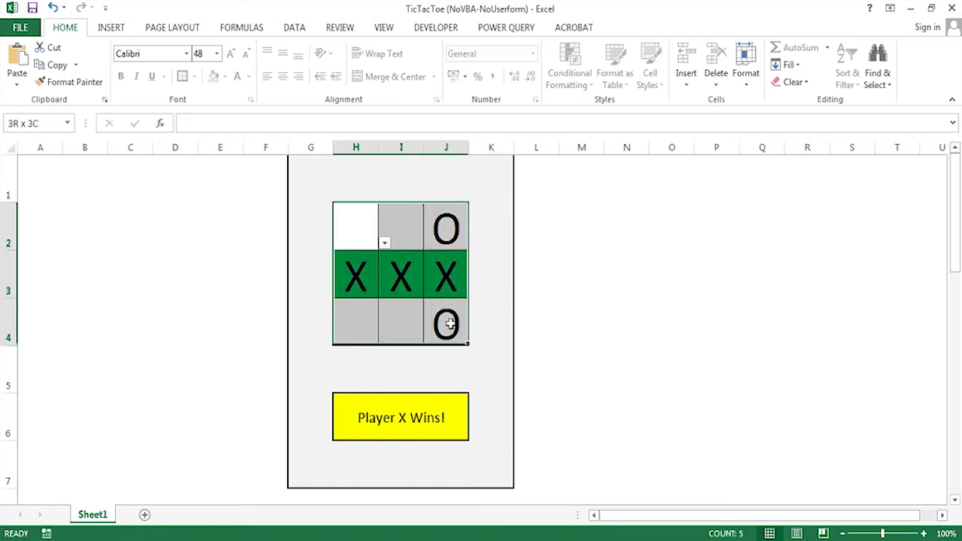
left_click(795, 82)
left_click(827, 136)
left_click(406, 285)
left_click(430, 290)
left_click(409, 306)
left_click(361, 330)
left_click(384, 339)
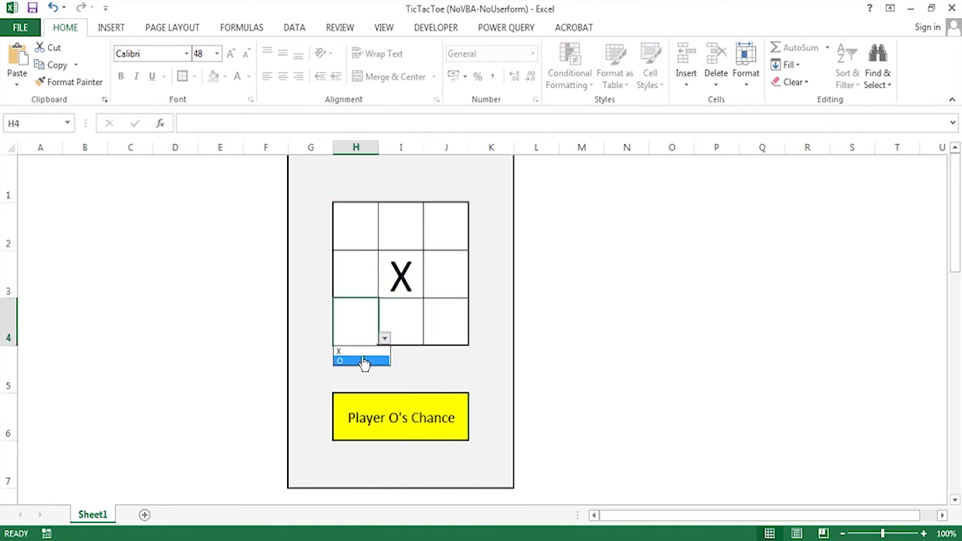
left_click(366, 359)
Step: Play X in J2, O in I2, X in J4, O in H2, then X in J3 to win column J
left_click(443, 247)
left_click(451, 260)
left_click(414, 245)
left_click(430, 243)
left_click(409, 264)
left_click(437, 304)
left_click(474, 338)
left_click(446, 354)
left_click(373, 249)
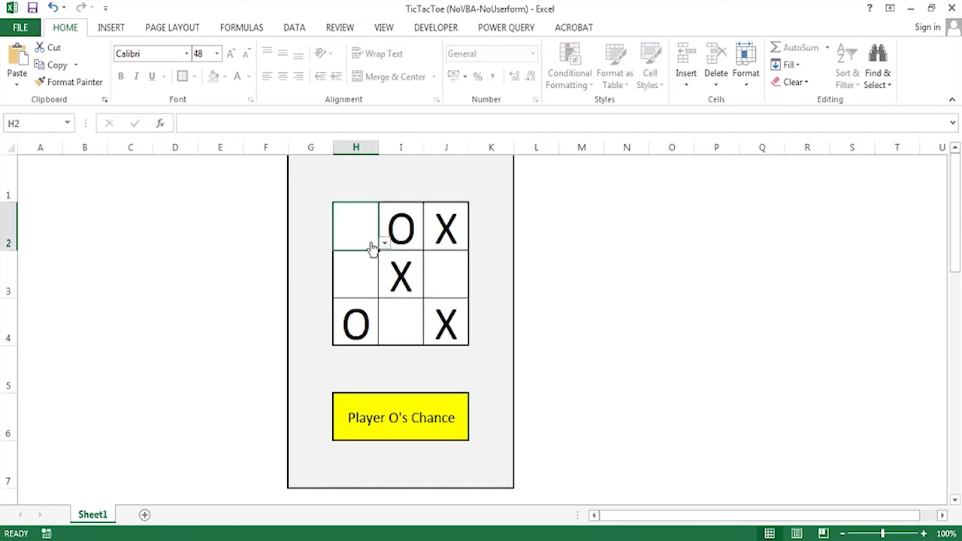
left_click(353, 266)
left_click(447, 280)
left_click(474, 290)
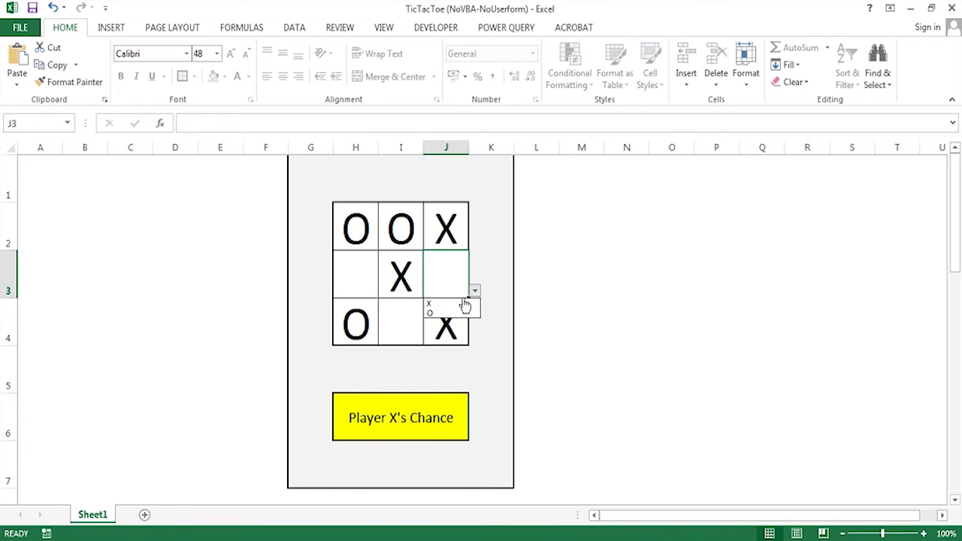
left_click(454, 304)
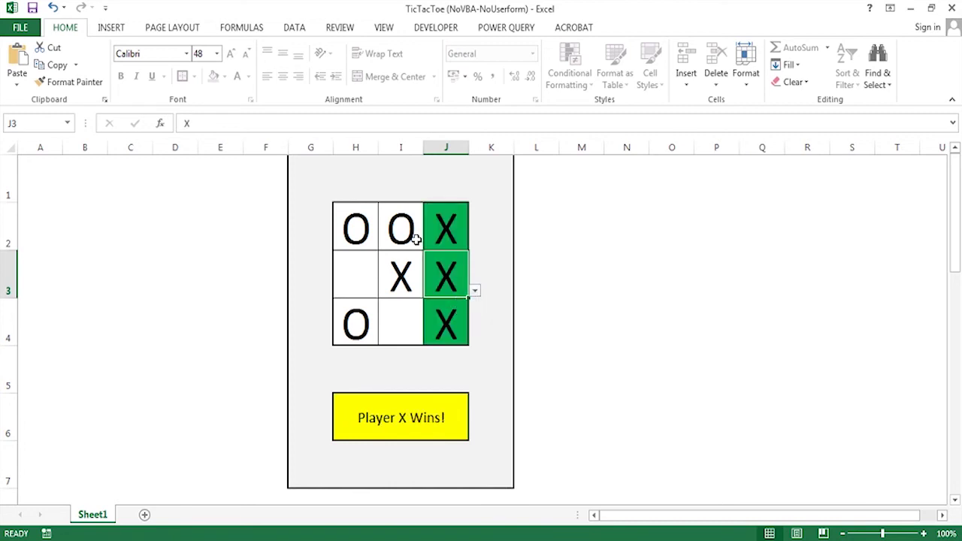
Step: Clear the board again and open a game with X in I3 and O in H2
left_click_drag(360, 225, 450, 331)
left_click(796, 82)
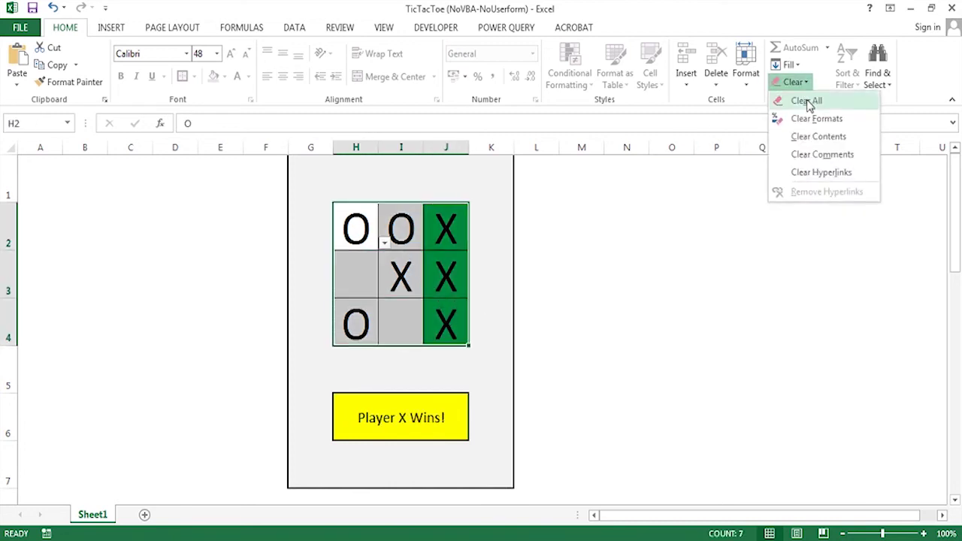
left_click(827, 143)
left_click(402, 278)
left_click(429, 290)
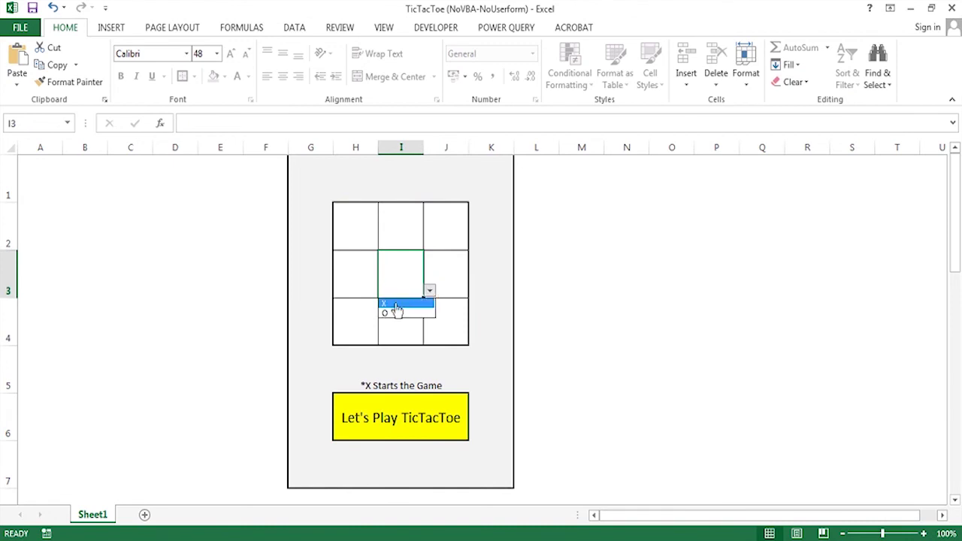
left_click(395, 308)
left_click(355, 226)
left_click(384, 242)
left_click(369, 254)
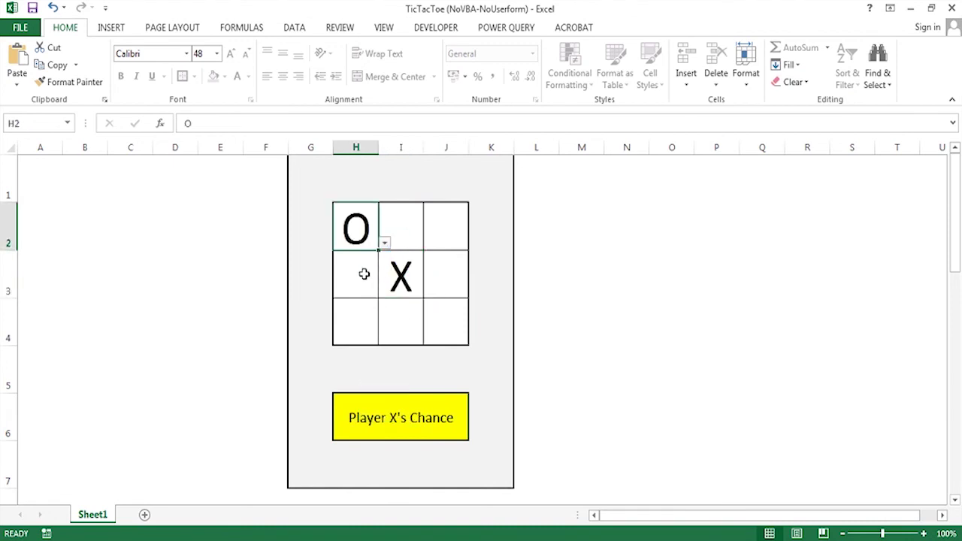
left_click(367, 275)
Step: Play X in J2, O in H4, X in J4, then O in H3 to complete column H
left_click(439, 248)
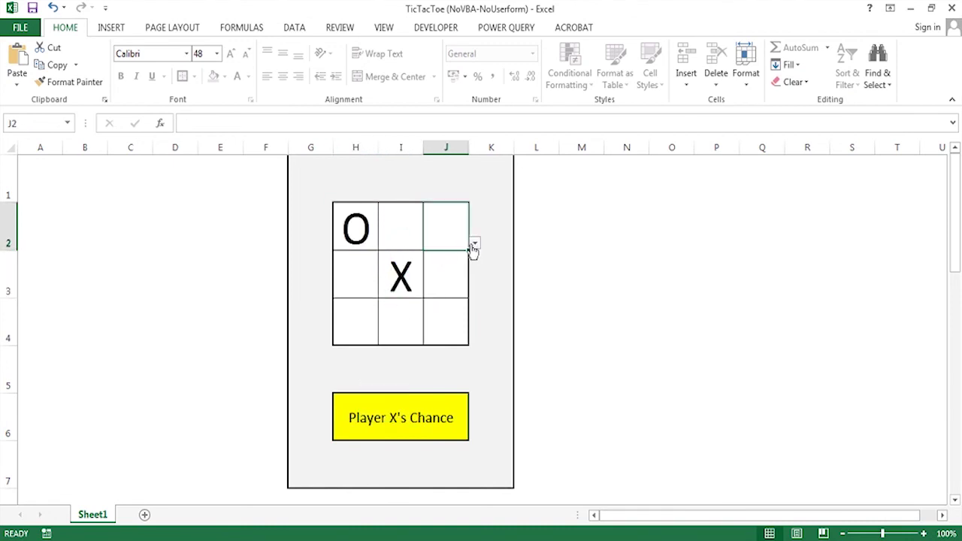
left_click(460, 258)
left_click(354, 322)
left_click(384, 337)
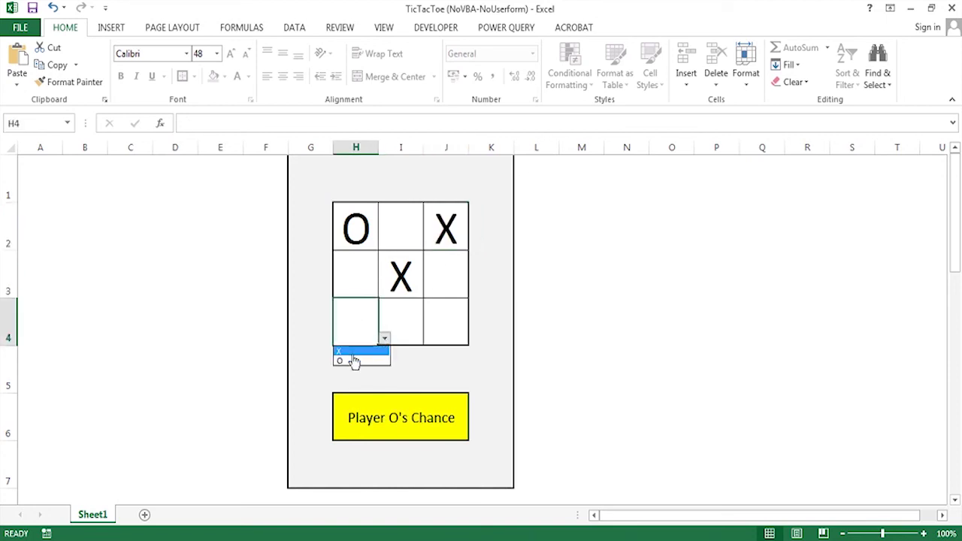
left_click(356, 361)
left_click(443, 319)
left_click(475, 338)
left_click(442, 351)
left_click(368, 278)
left_click(385, 290)
left_click(373, 313)
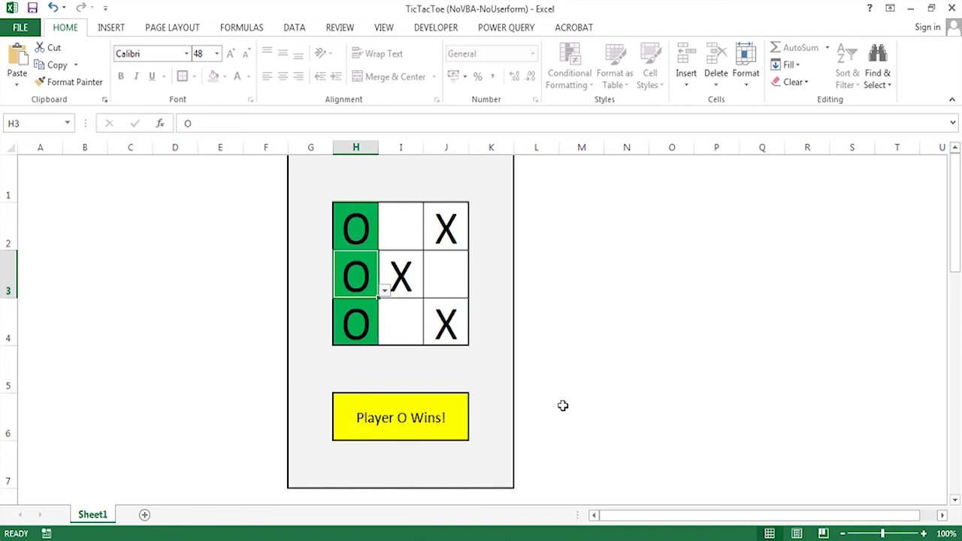
left_click_drag(451, 233, 357, 323)
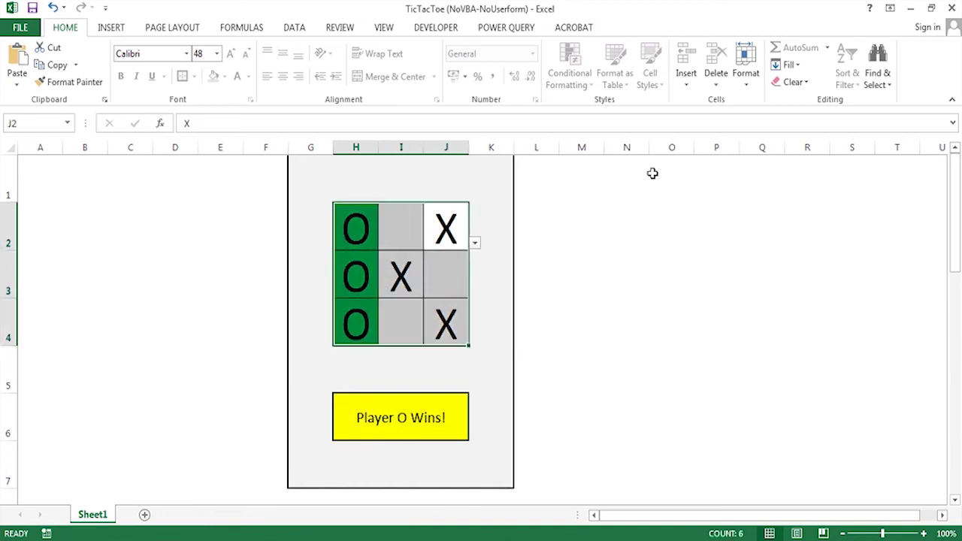
Step: Clear the board's contents and open with X in J3 and O in H3
left_click(797, 82)
left_click(818, 136)
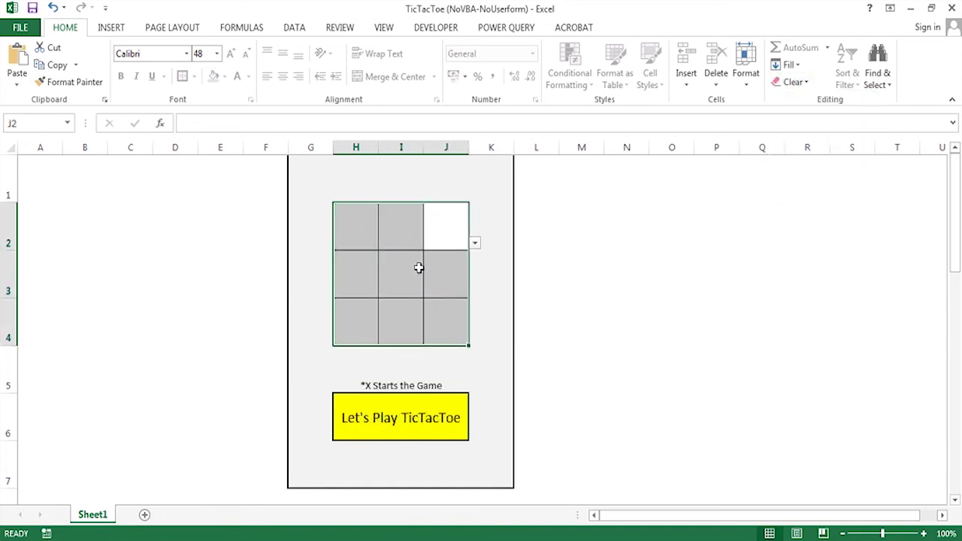
left_click(444, 270)
left_click(475, 290)
left_click(451, 304)
left_click(369, 281)
left_click(384, 290)
left_click(372, 313)
Step: Continue with X in I2, O in I3, X in H4 and O in J4
left_click(393, 236)
left_click(429, 243)
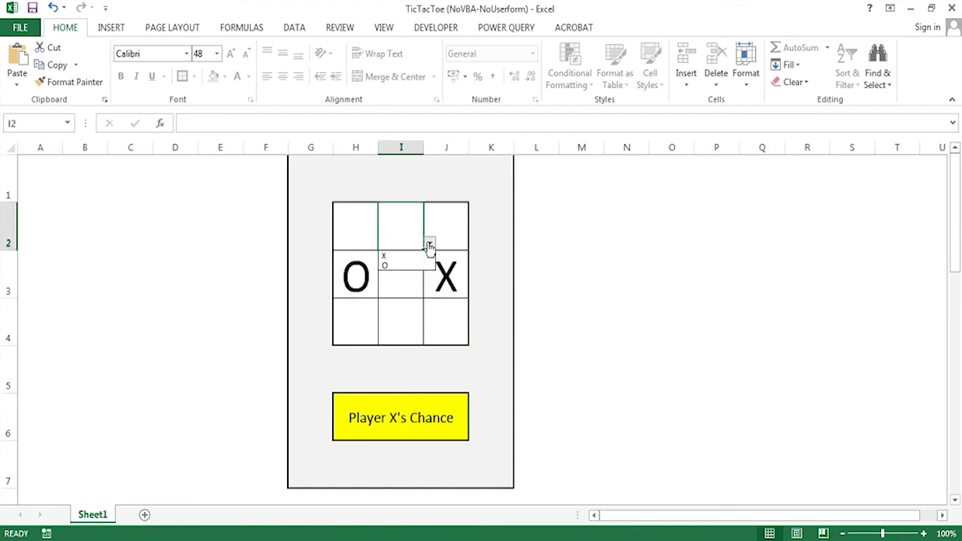
left_click(408, 262)
left_click(401, 275)
left_click(429, 290)
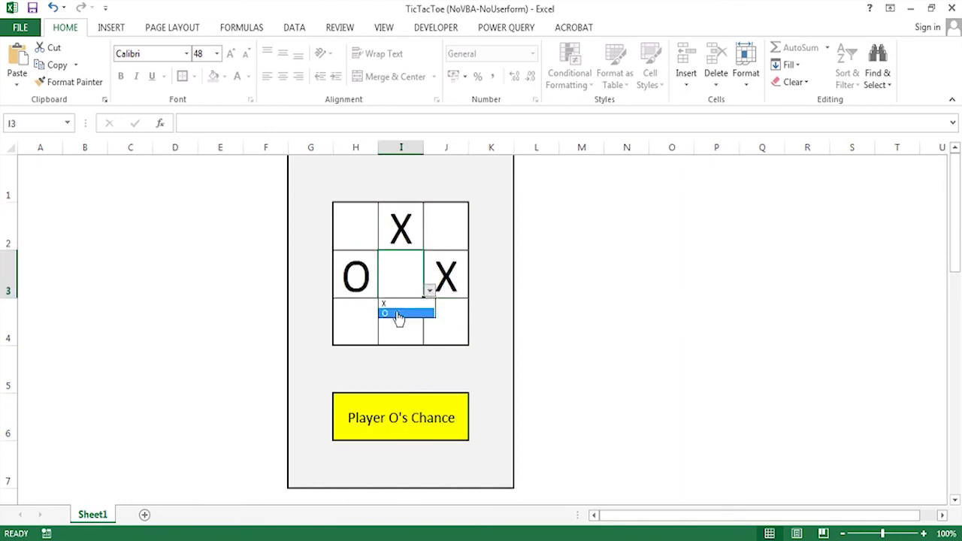
left_click(399, 314)
left_click(377, 315)
left_click(385, 338)
left_click(365, 360)
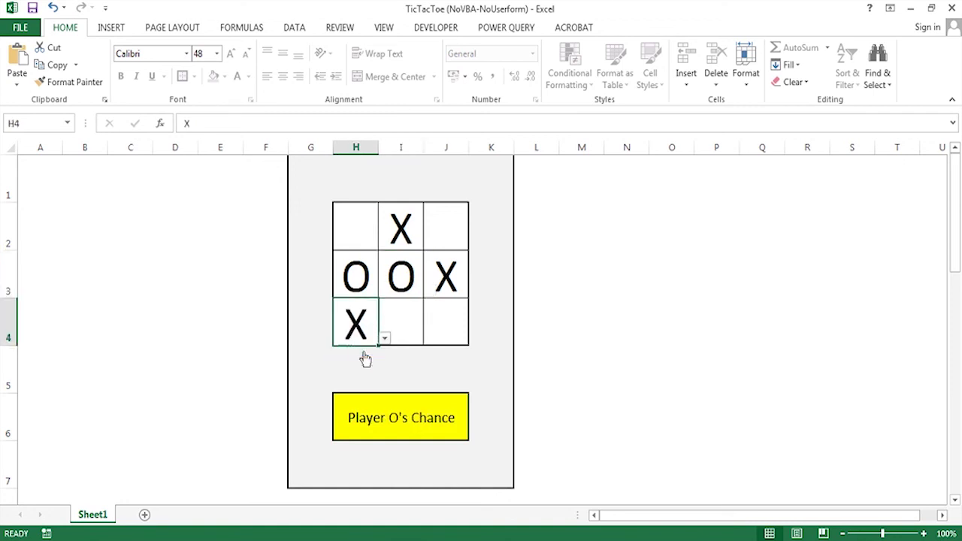
left_click(440, 330)
left_click(474, 340)
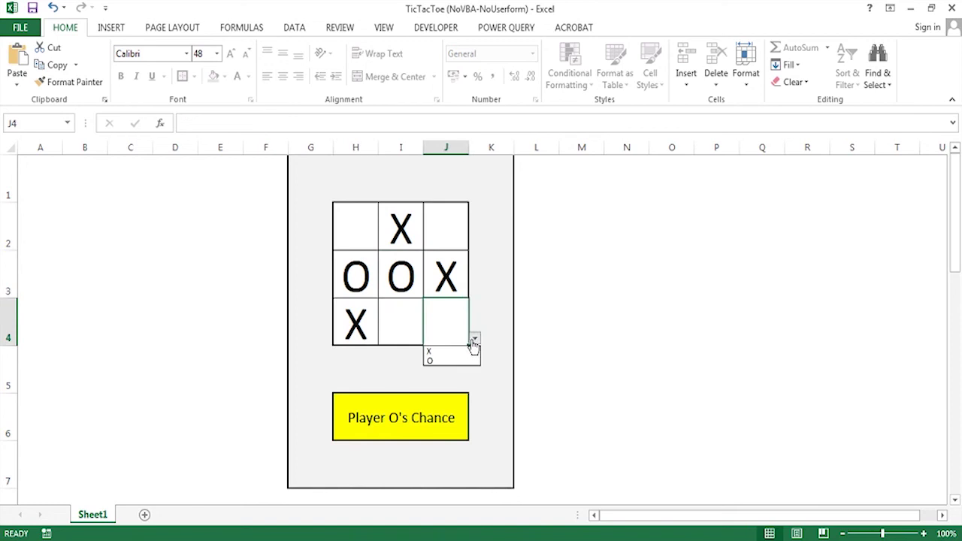
left_click(430, 361)
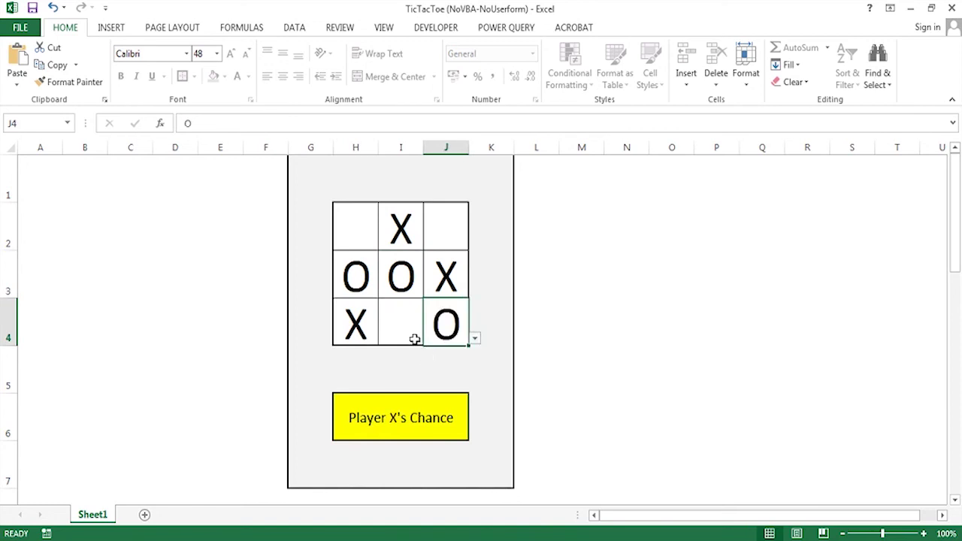
Step: Finish the board with X in I4, O in J2 and X in H2 for a tie
left_click(414, 338)
left_click(429, 338)
left_click(404, 349)
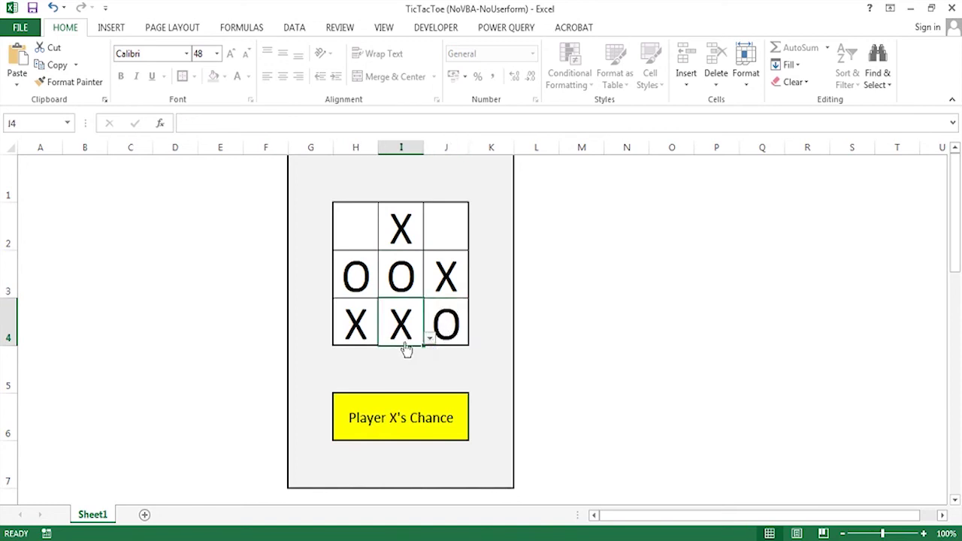
left_click(447, 239)
left_click(474, 246)
left_click(430, 266)
left_click(363, 238)
left_click(385, 244)
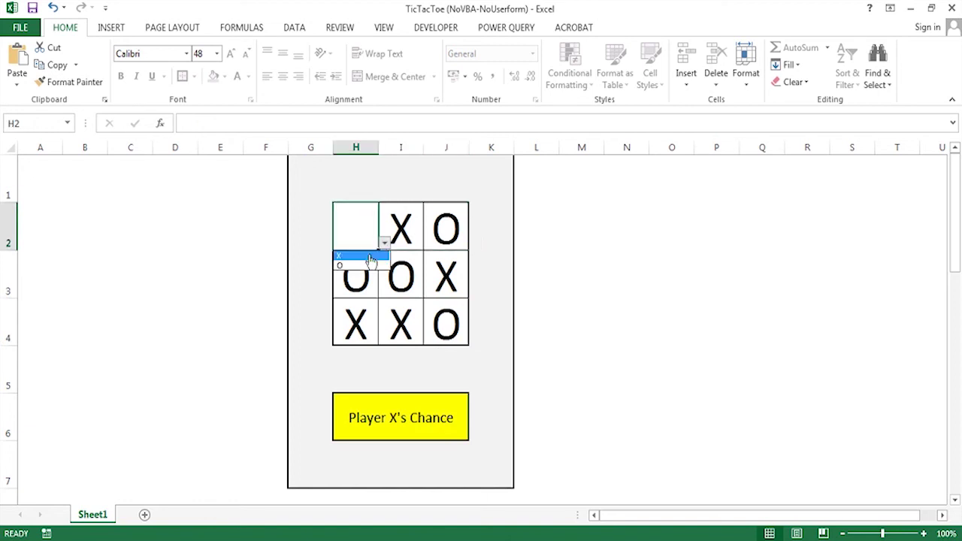
left_click(363, 257)
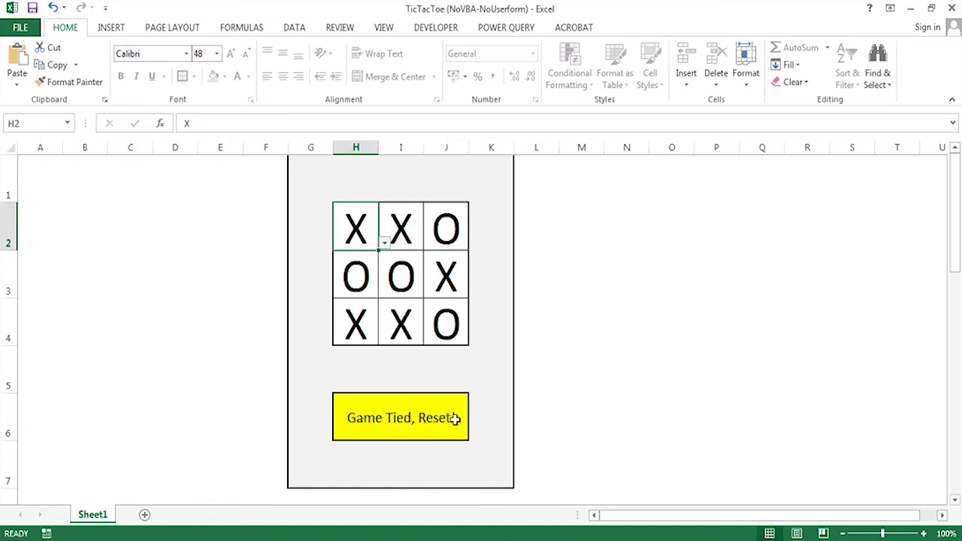
left_click_drag(455, 216, 363, 310)
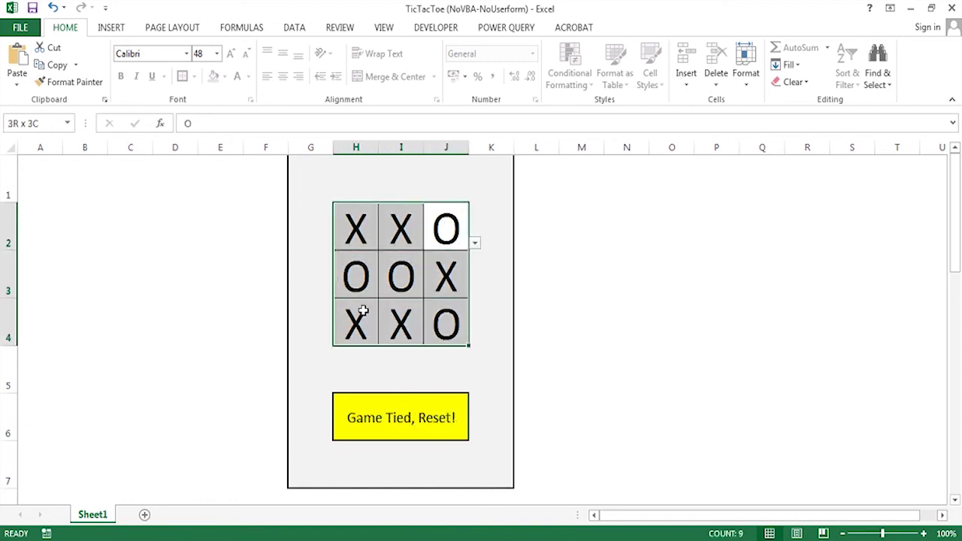
Step: Delete the board's marks and open with X in J2, O in I3, X in H3
key("Delete")
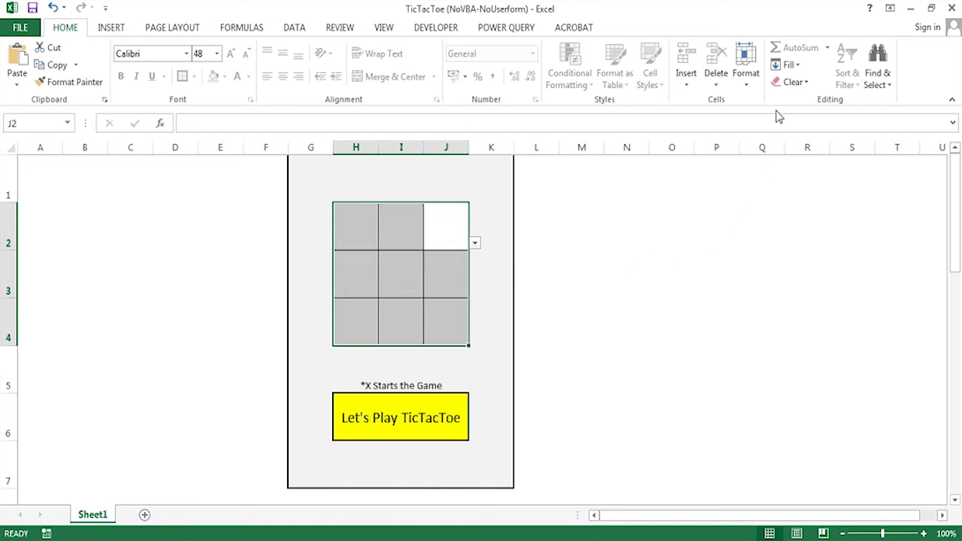
key("alt+Down")
left_click(445, 258)
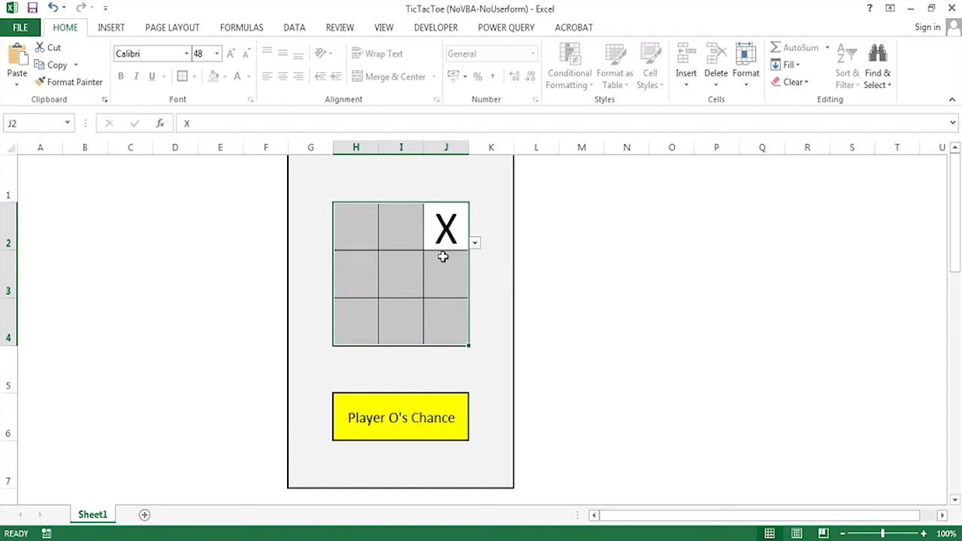
left_click(416, 285)
left_click(419, 314)
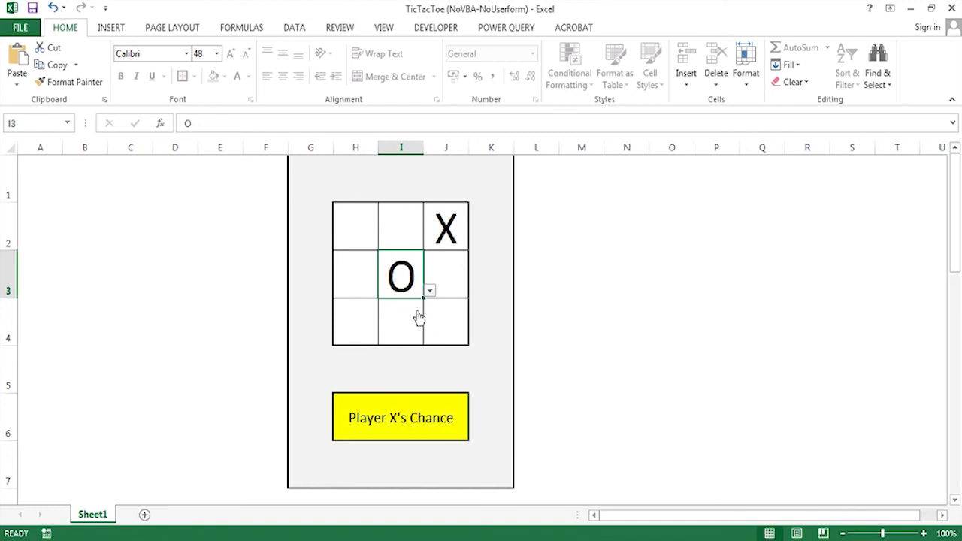
left_click(358, 286)
left_click(384, 291)
left_click(361, 305)
Step: Continue with O in H4, X in I2 and O in H2
left_click(374, 335)
left_click(384, 340)
left_click(363, 359)
left_click(400, 243)
left_click(429, 247)
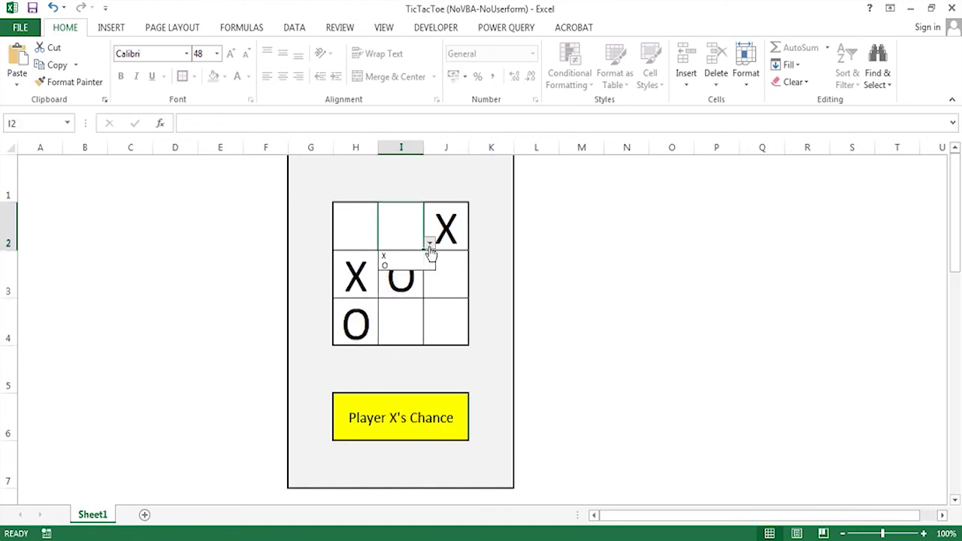
left_click(406, 259)
left_click(376, 230)
left_click(385, 252)
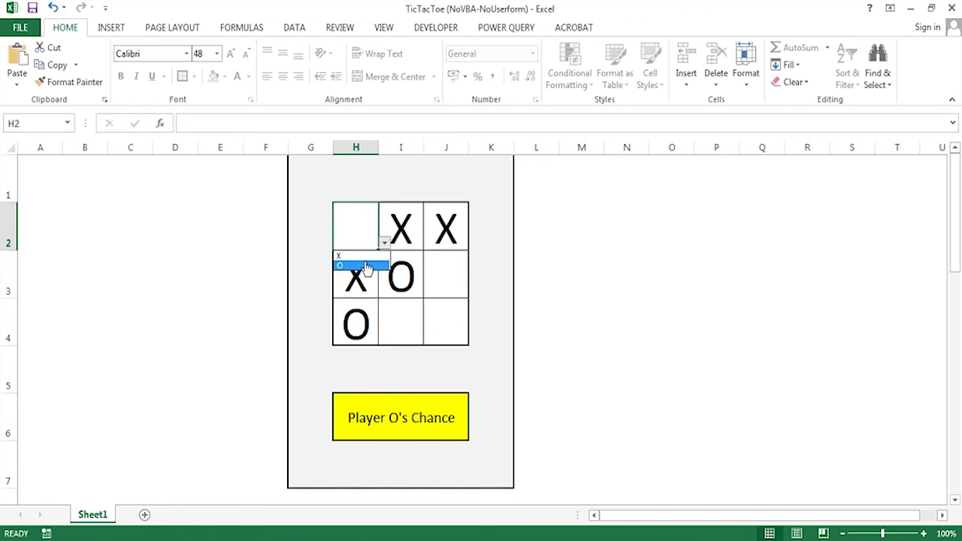
left_click(366, 266)
Step: Fill the last squares with X in J4, O in J3 and X in I4, ending in a tie
left_click(449, 326)
left_click(474, 338)
left_click(452, 352)
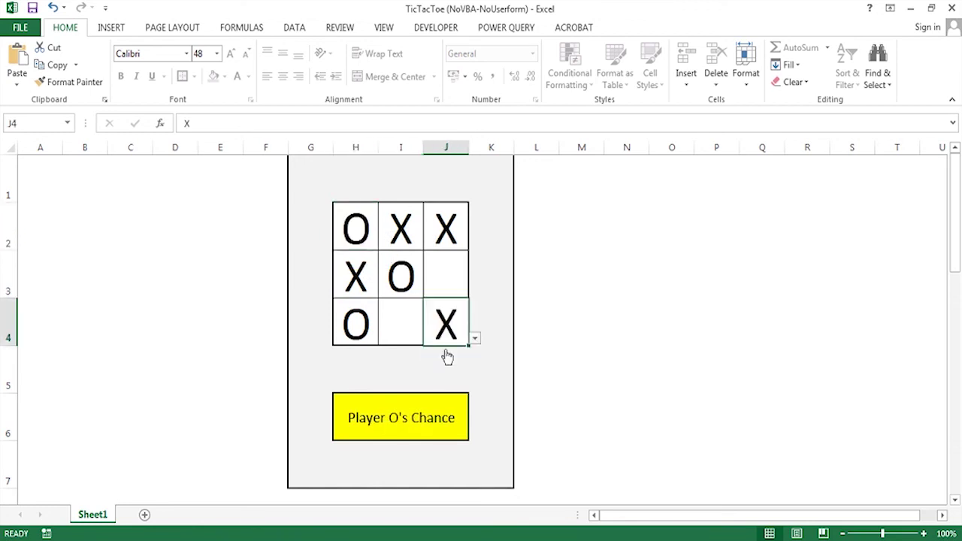
left_click(453, 282)
left_click(444, 313)
left_click(415, 331)
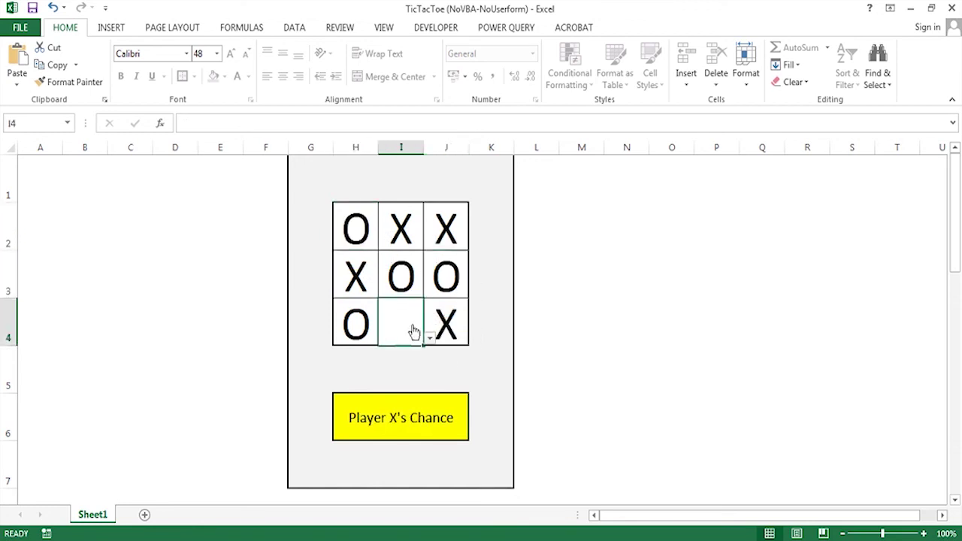
left_click(428, 339)
left_click(403, 354)
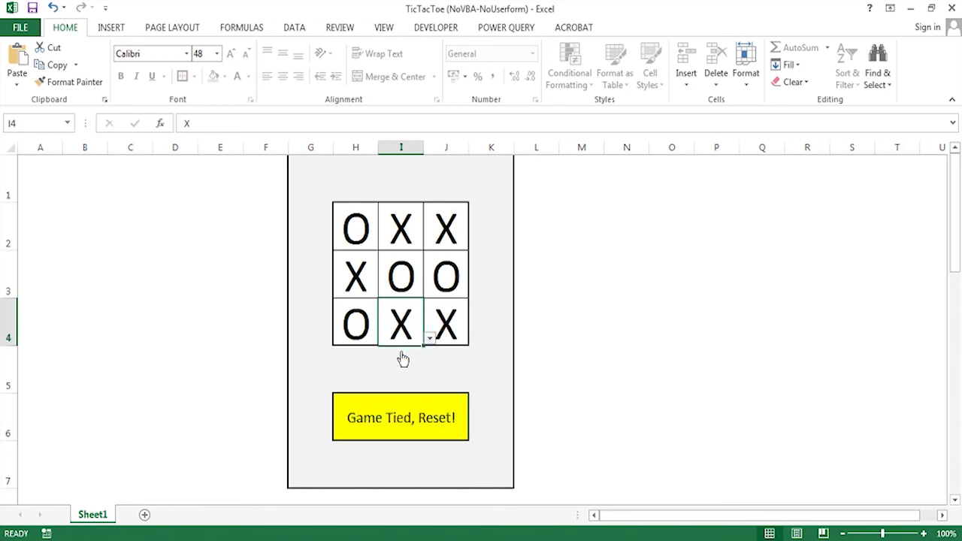
left_click(671, 331)
left_click_drag(356, 226, 460, 318)
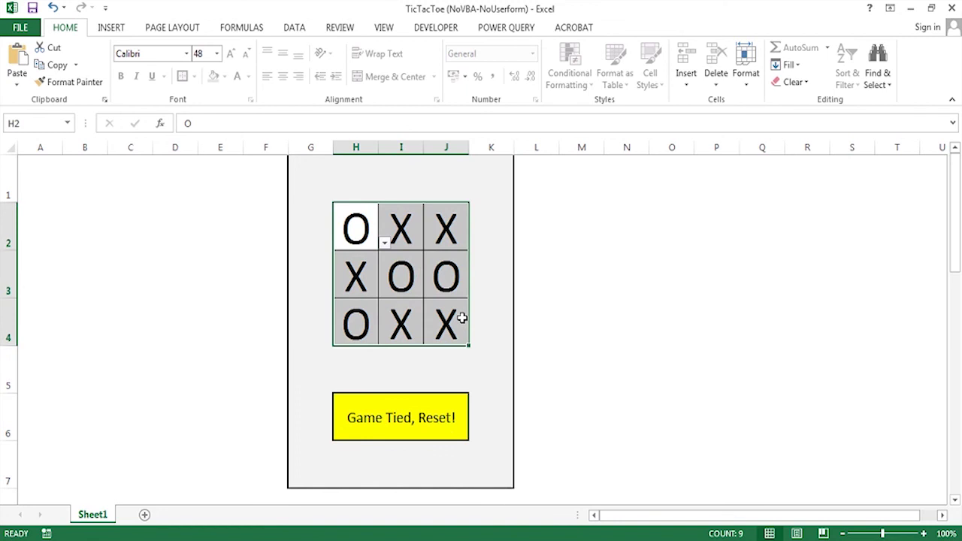
Step: Delete the board's marks and open a game with X in I3 and O in I4
key("Delete")
left_click(429, 292)
left_click(429, 293)
left_click(403, 303)
left_click(426, 339)
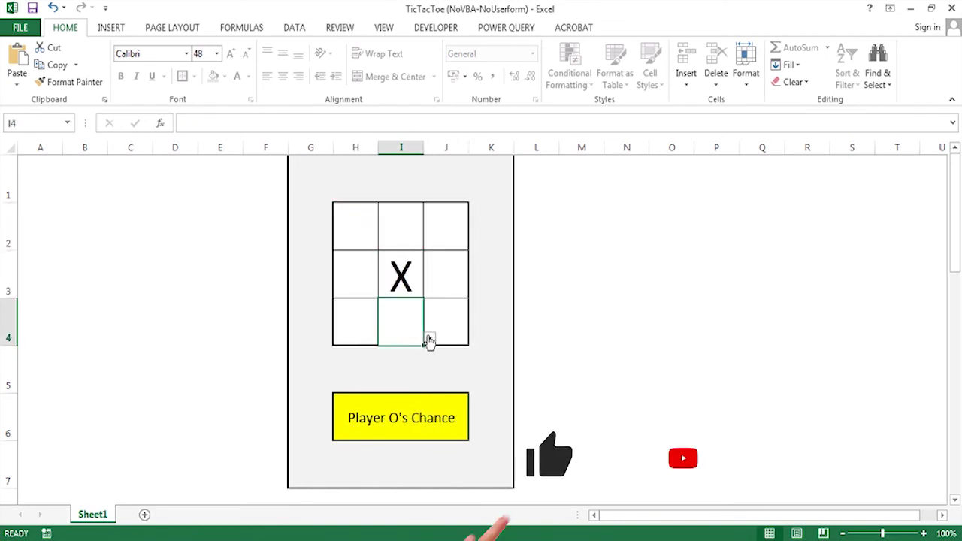
left_click(429, 339)
left_click(397, 362)
Step: Play X in H4 and O in J2, then select J4 for the next move
left_click(361, 337)
left_click(384, 339)
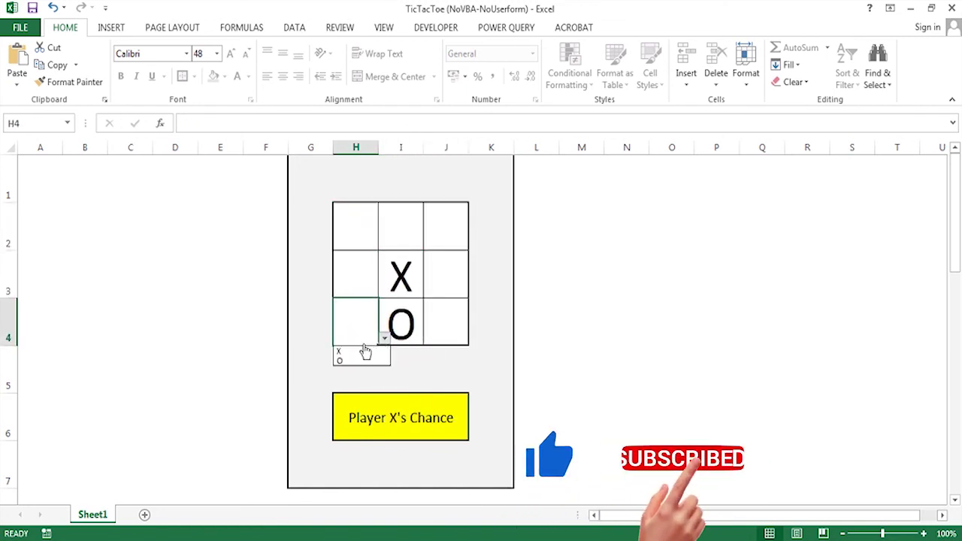
left_click(384, 339)
left_click(361, 354)
left_click(444, 239)
left_click(476, 243)
left_click(454, 273)
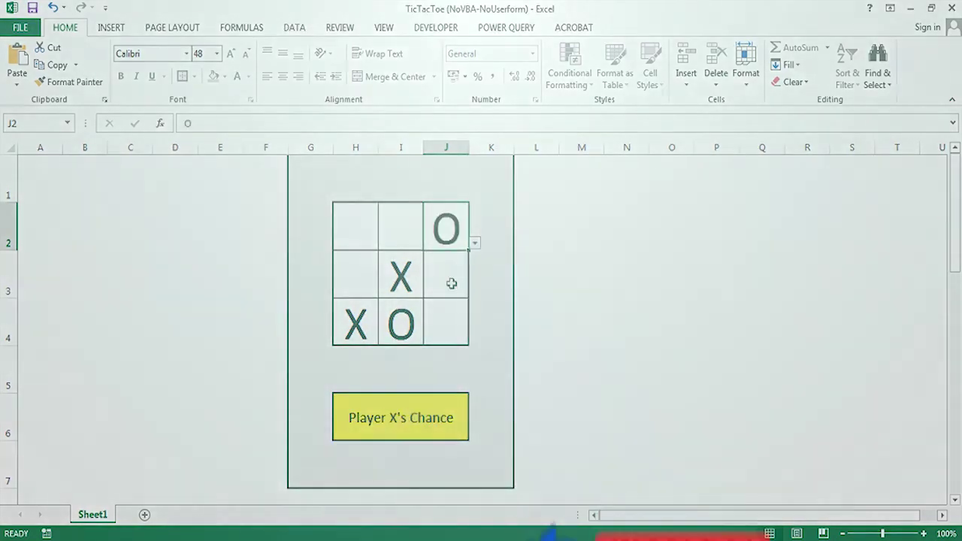
left_click(444, 328)
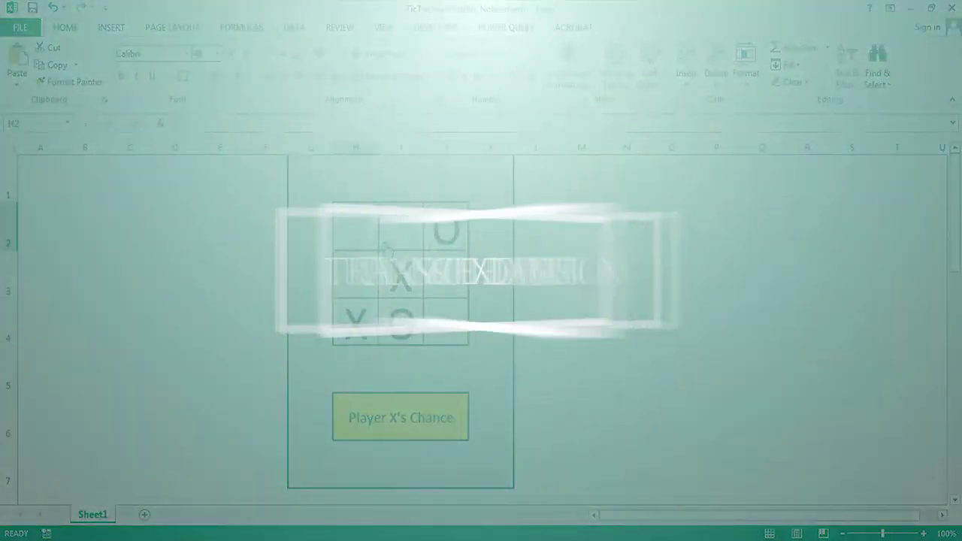